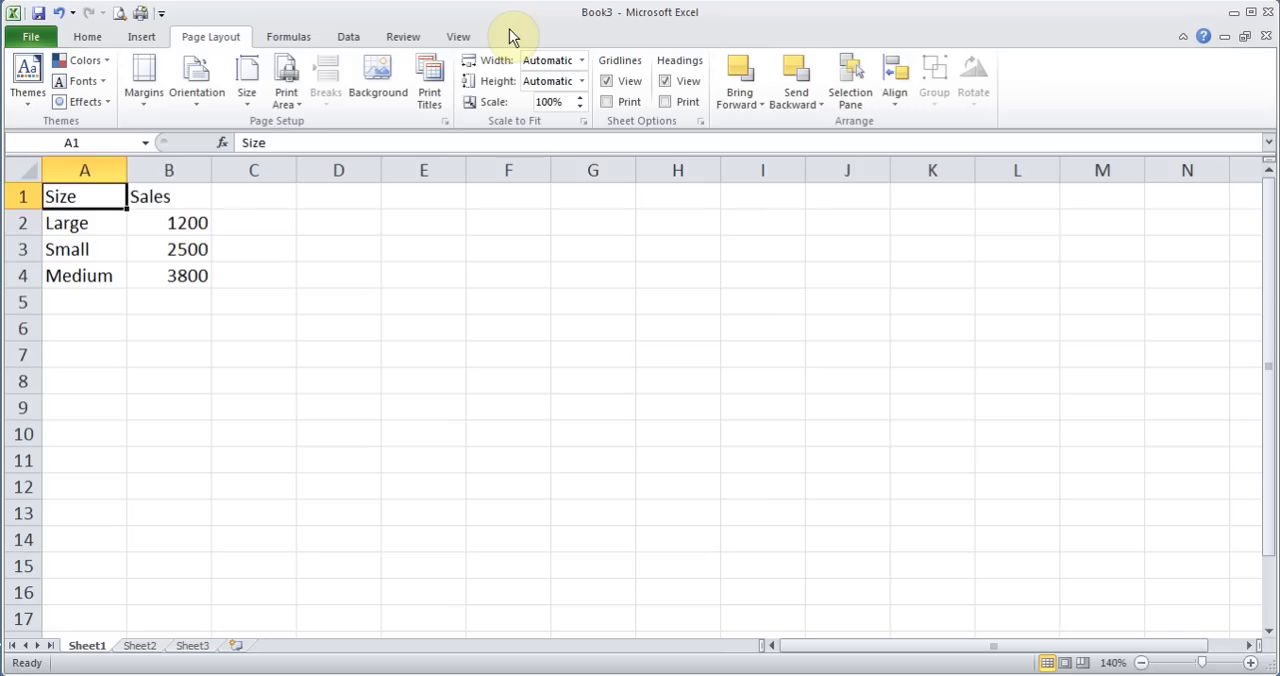
click(73, 197)
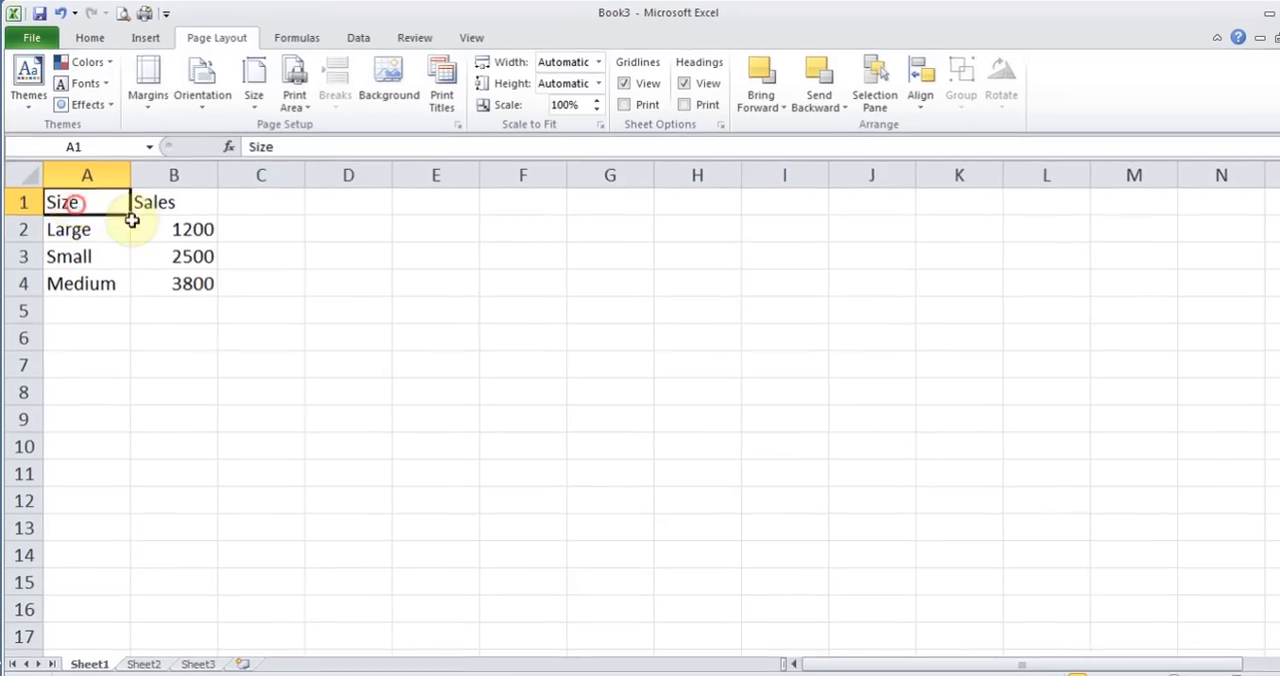
drag(131, 221, 172, 284)
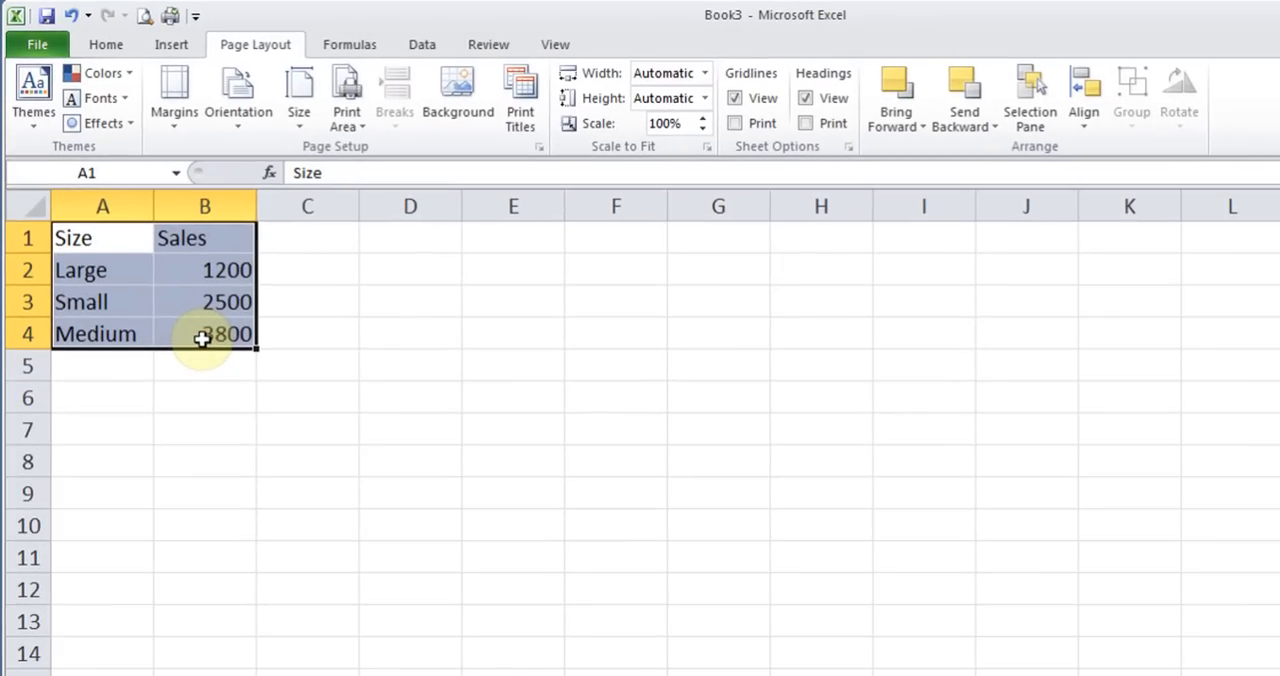
click(113, 244)
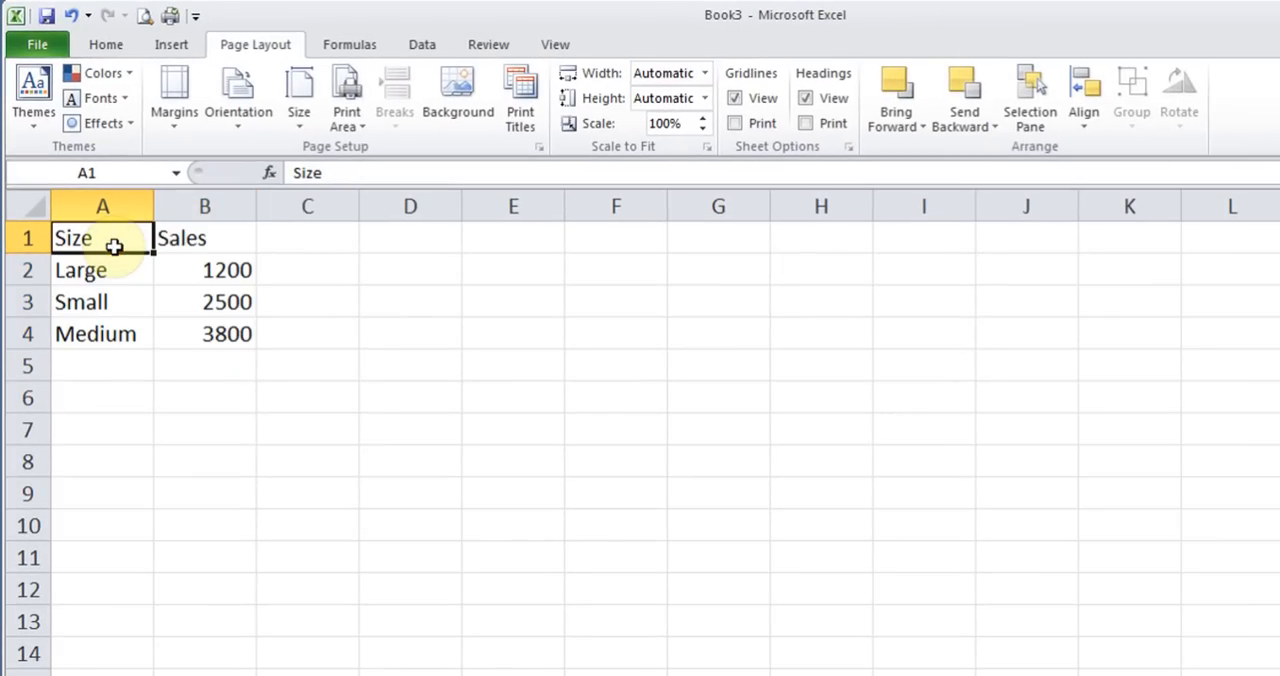
drag(119, 244, 214, 334)
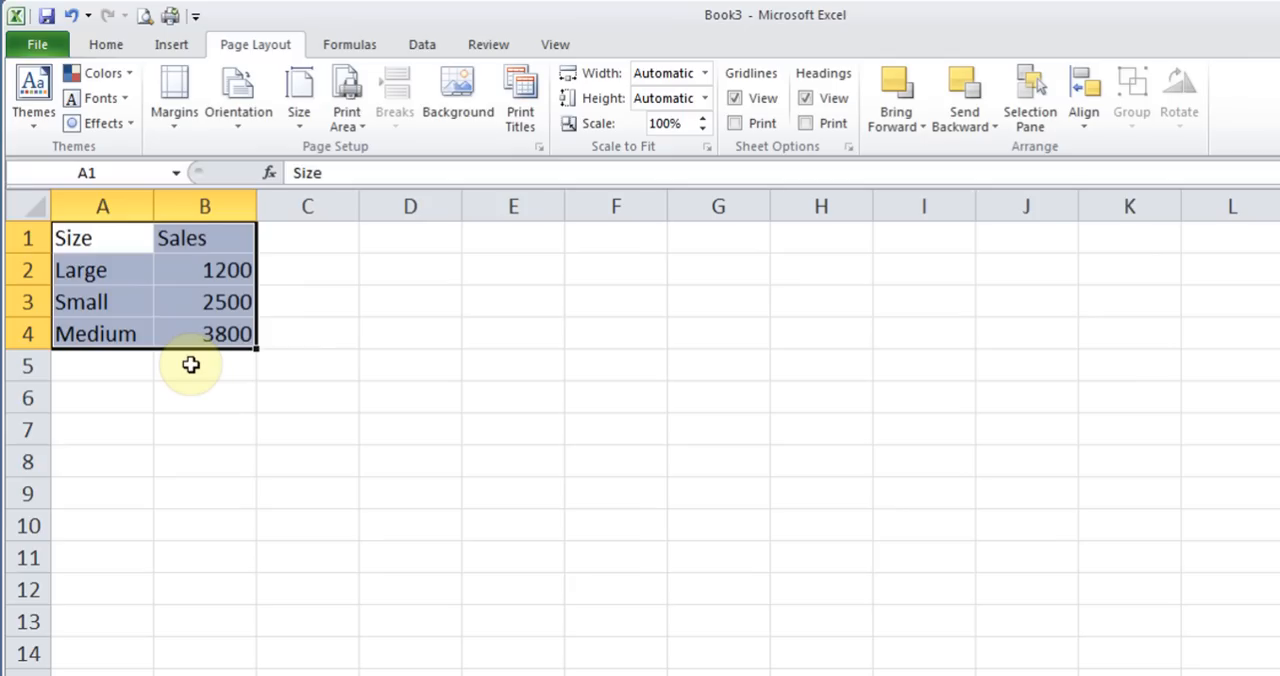
drag(140, 240, 449, 353)
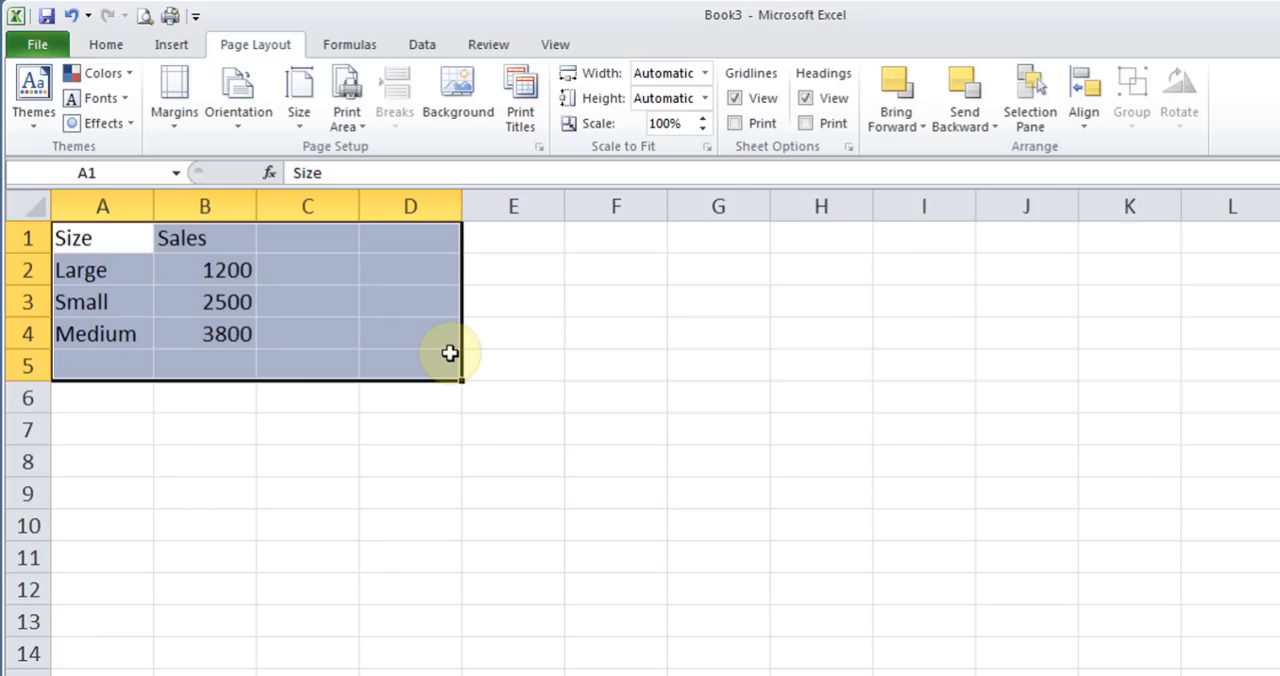
click(115, 243)
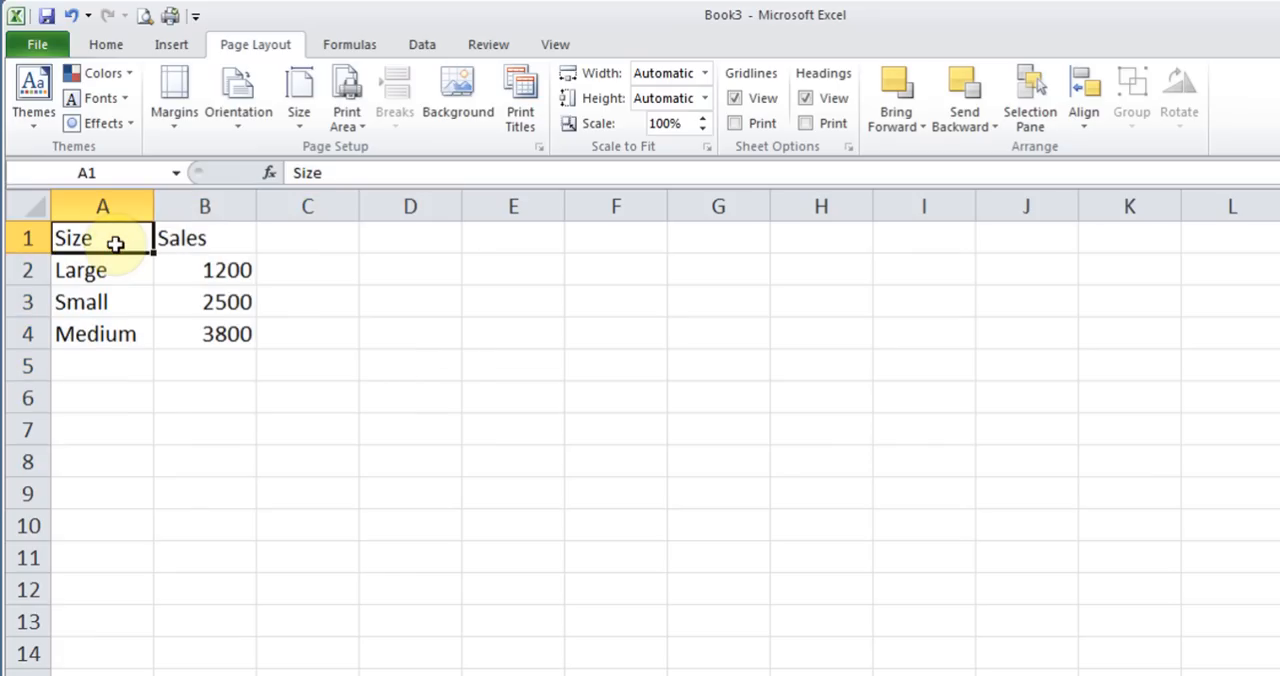
Insert a basic 2-D pie chart from the Size and Sales data in A1:B4
click(175, 40)
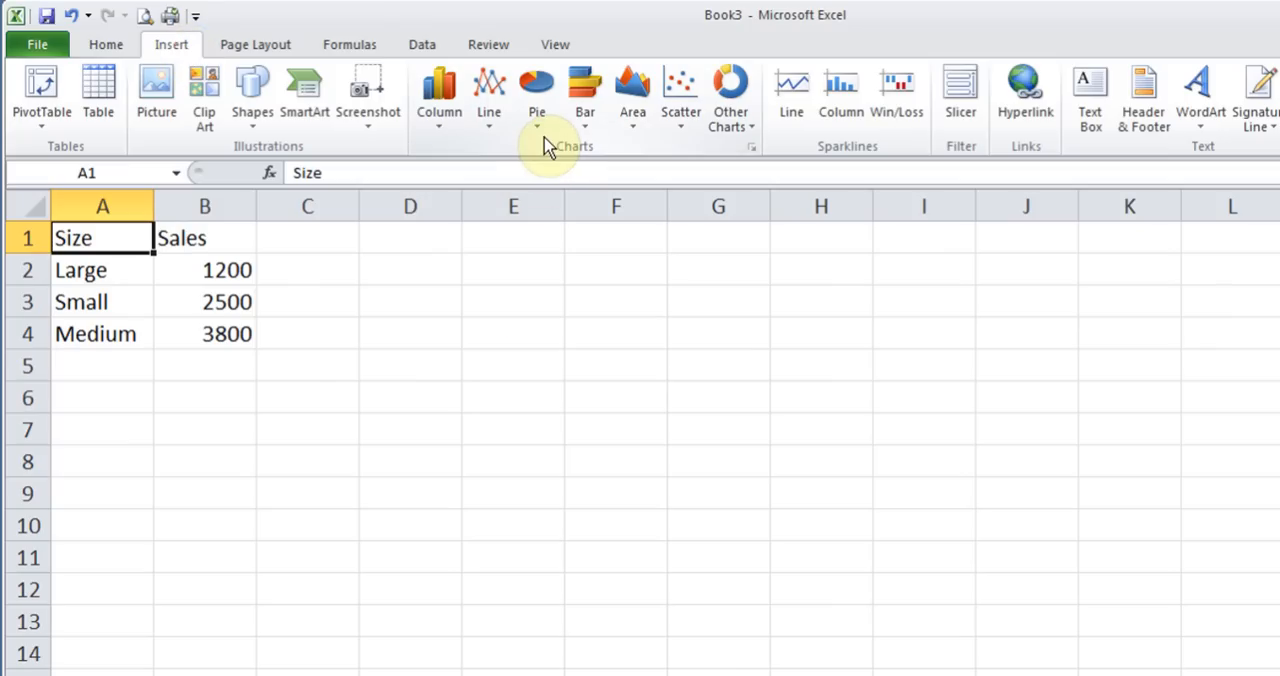
drag(114, 237, 238, 322)
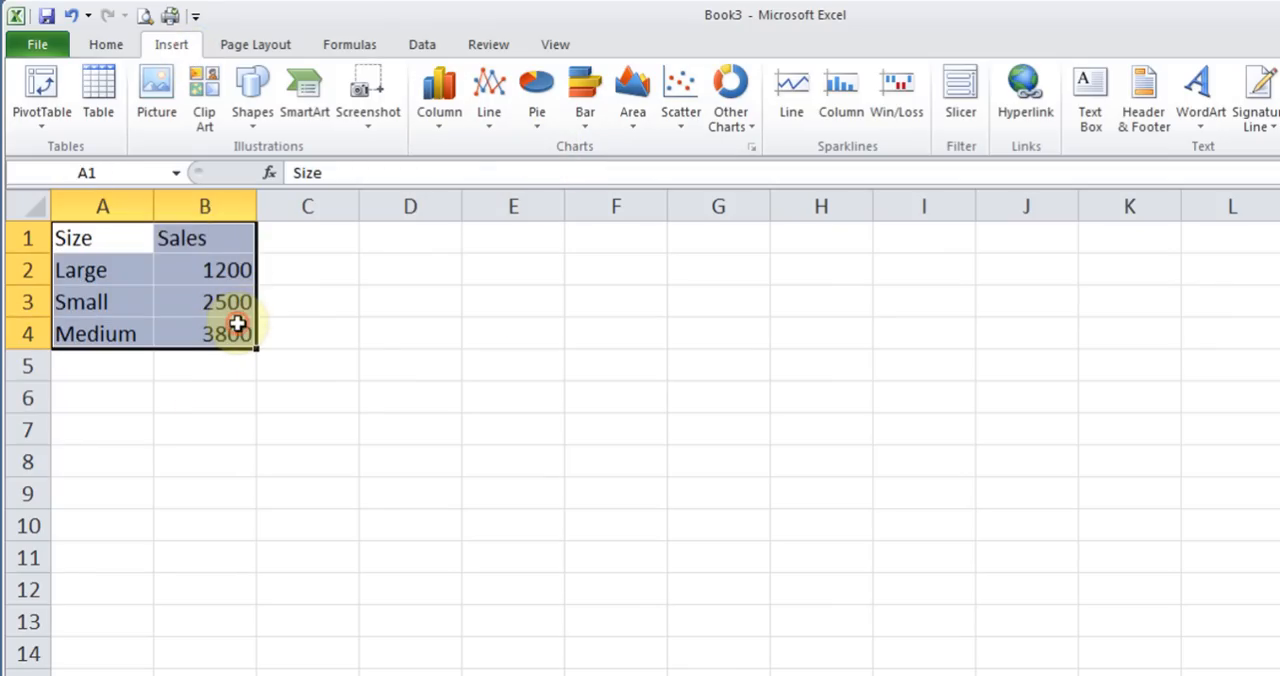
click(100, 240)
drag(100, 240, 225, 344)
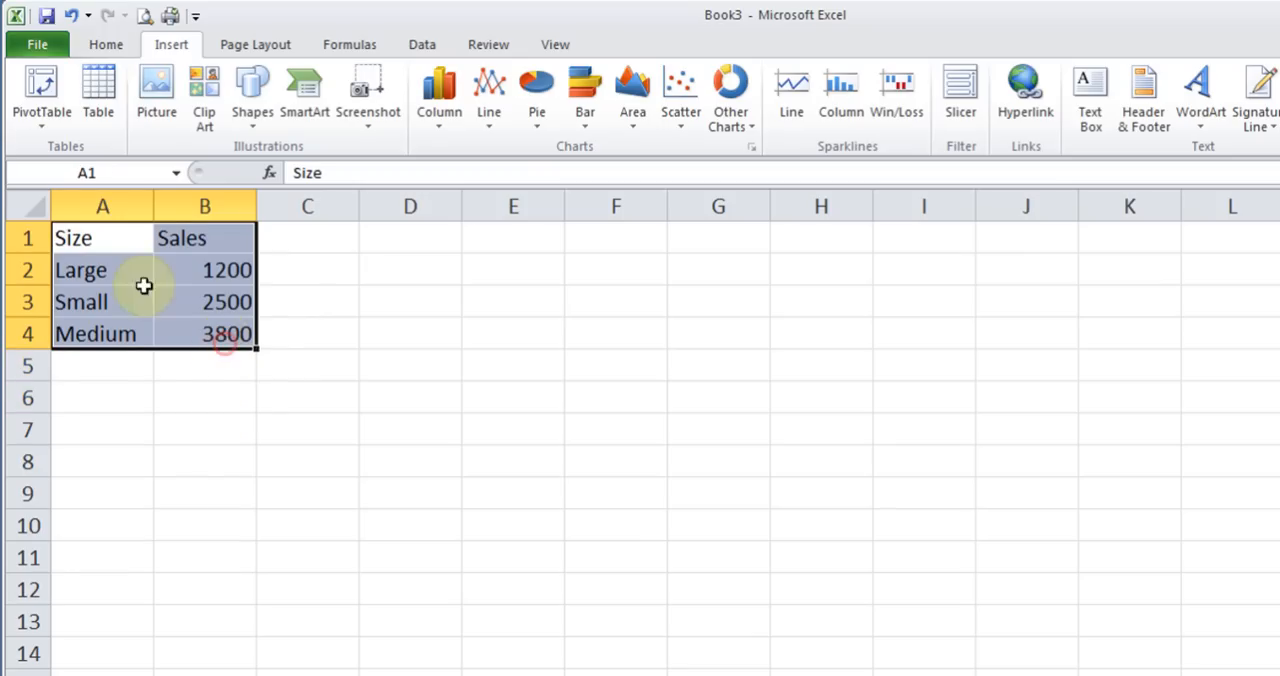
click(115, 244)
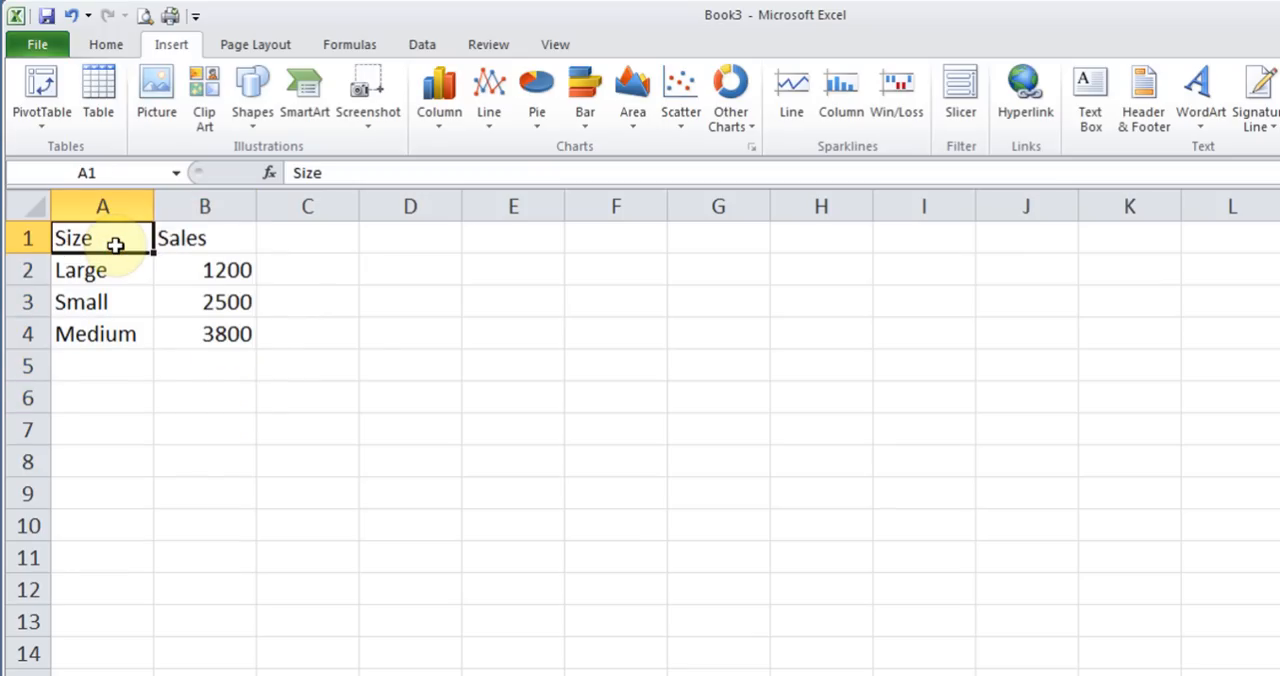
drag(257, 206, 310, 207)
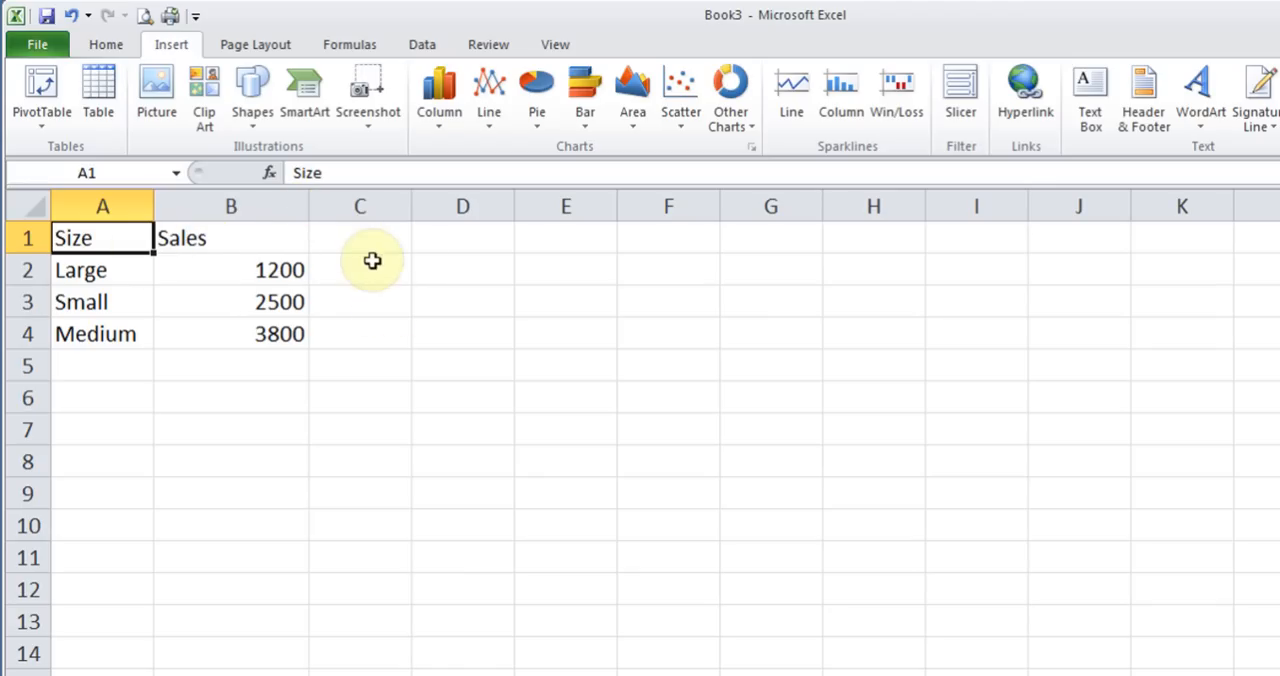
drag(309, 206, 259, 206)
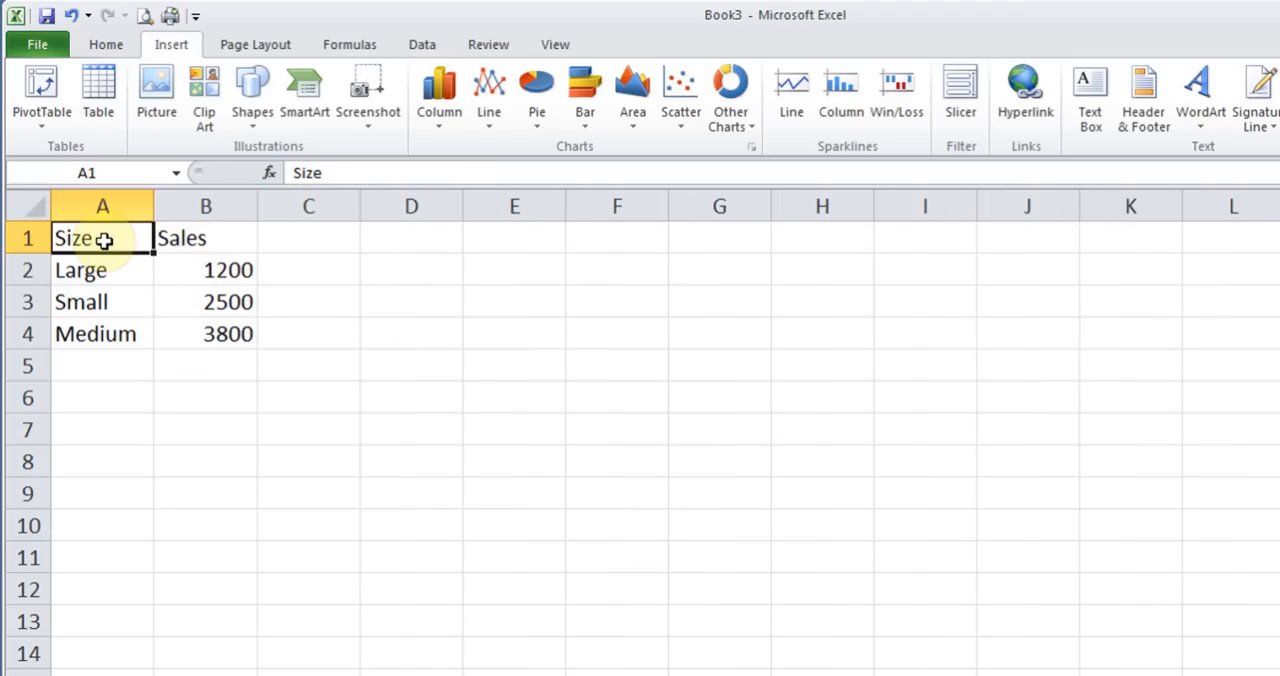
drag(104, 240, 194, 326)
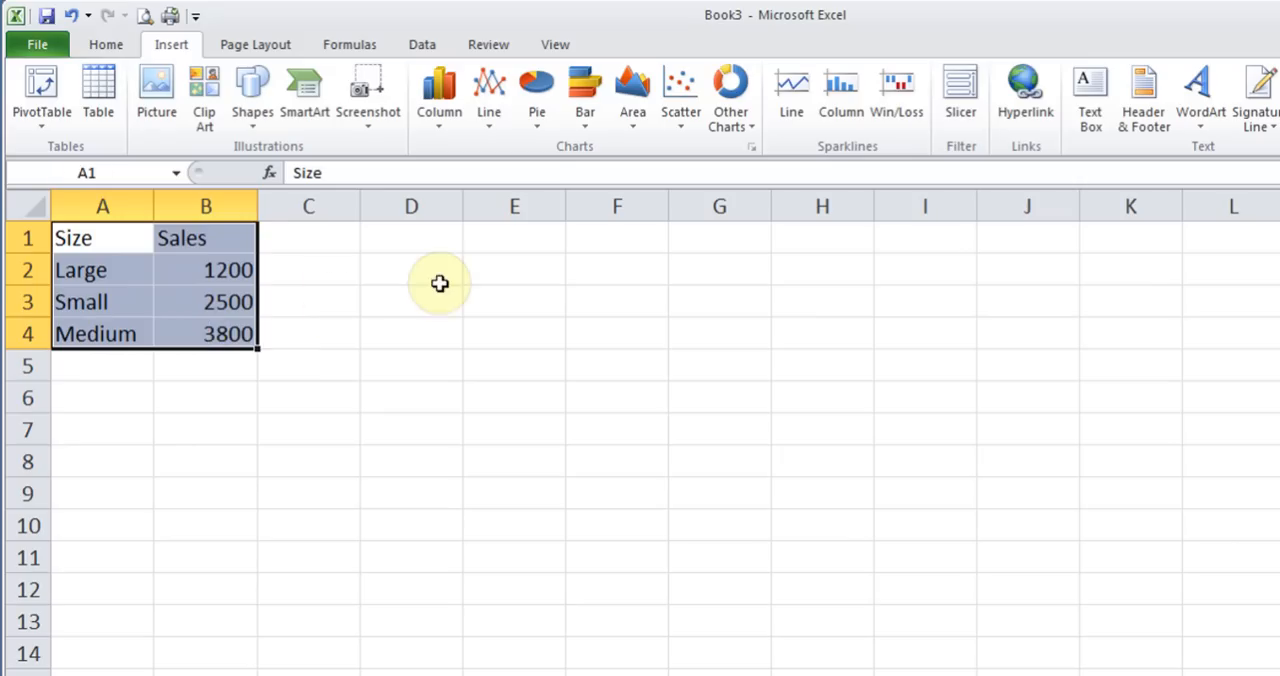
click(535, 122)
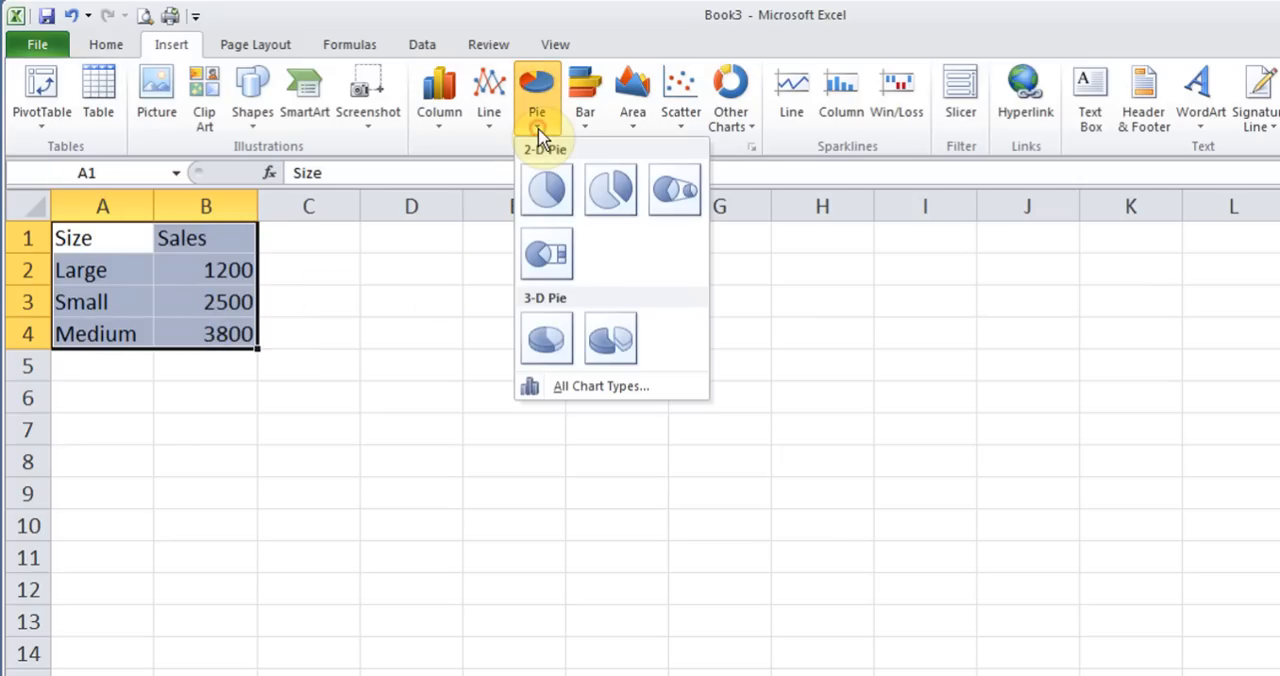
click(549, 191)
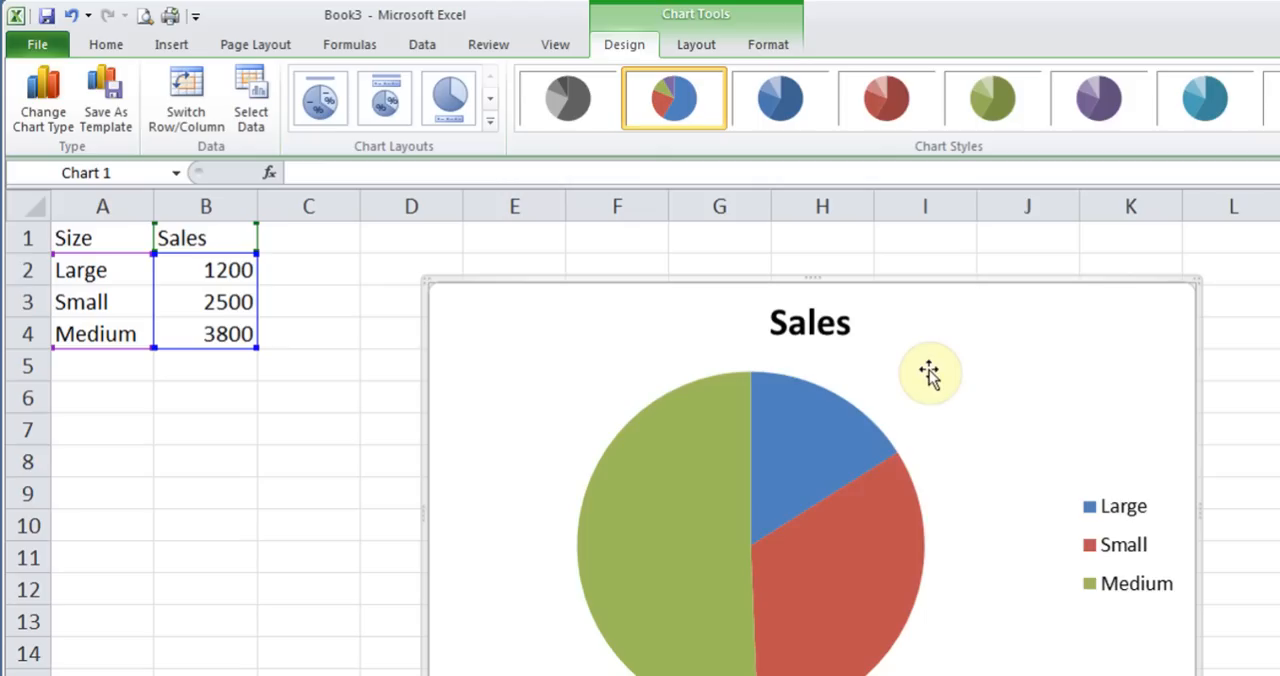
Shrink the Sales pie chart and place it directly beside the data, covering about C1:H12
click(1014, 412)
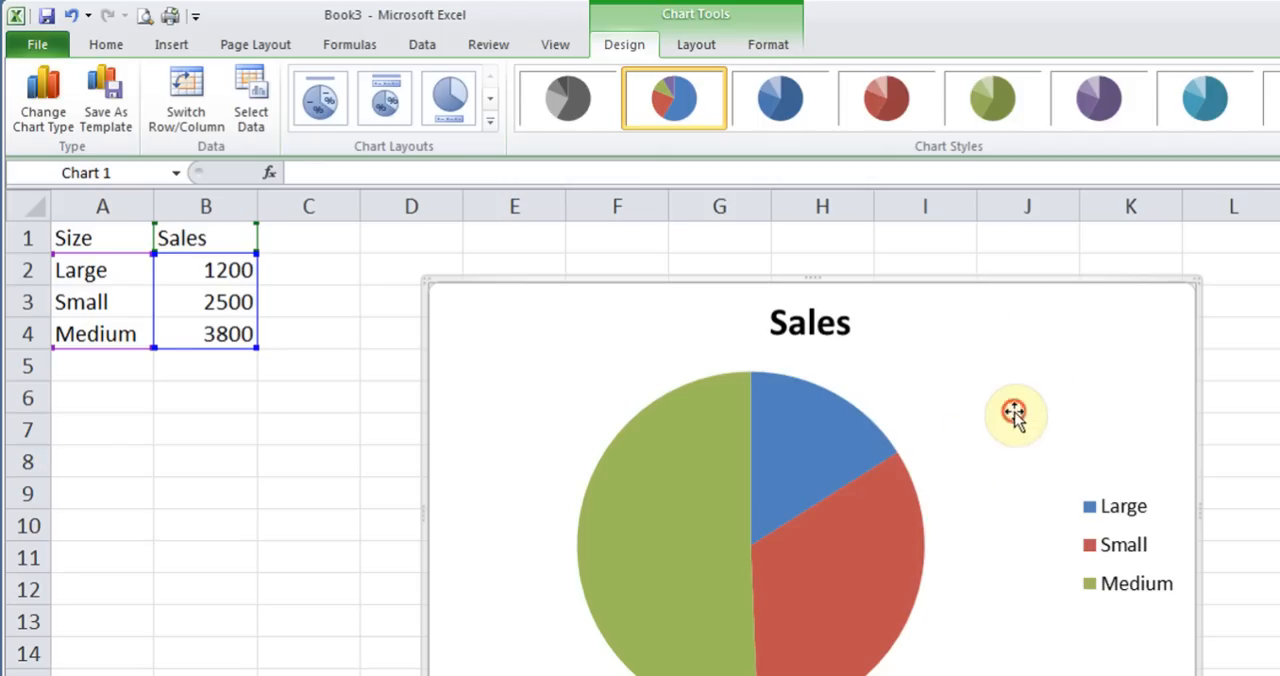
mouse_move(1014, 412)
mouse_down()
mouse_move(929, 360)
mouse_move(872, 357)
mouse_up()
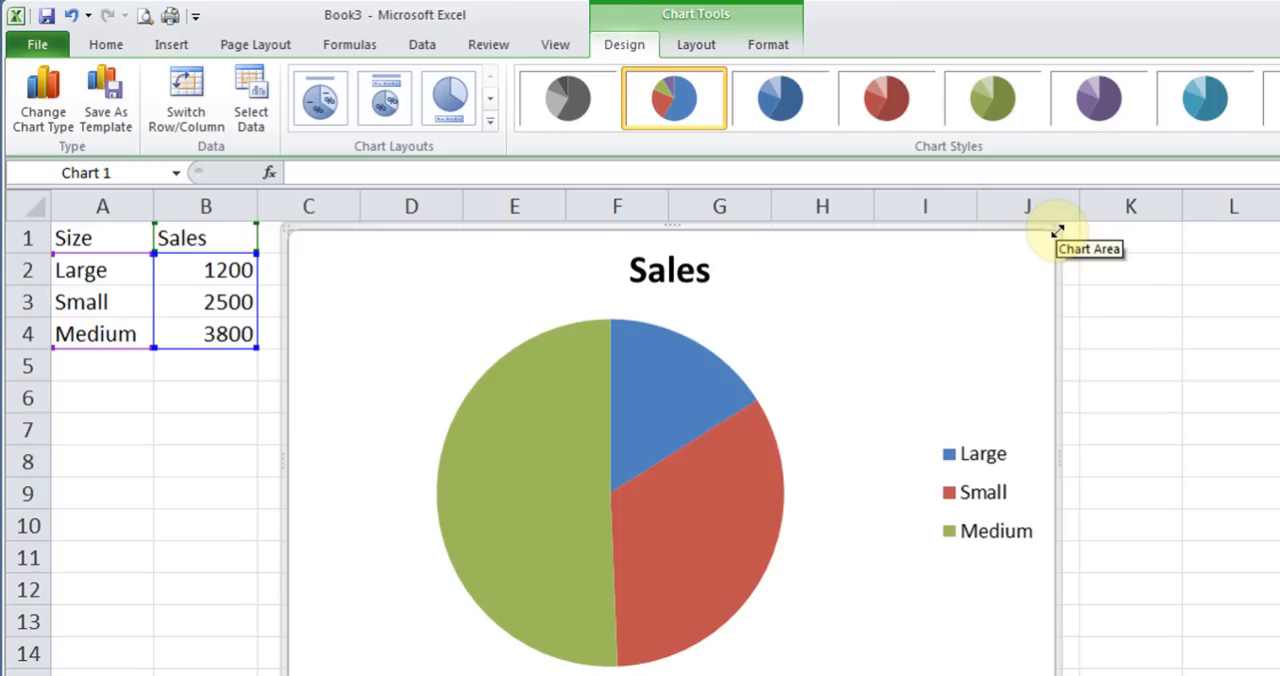
drag(1056, 231, 911, 315)
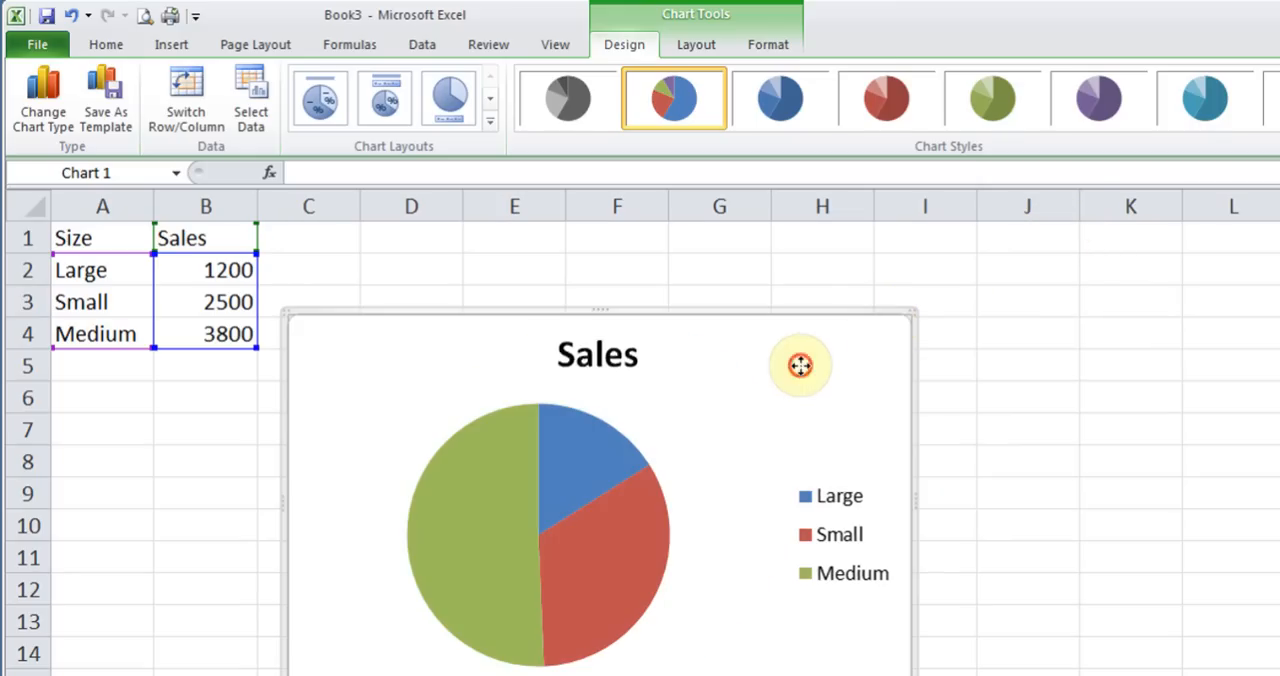
drag(797, 369, 784, 283)
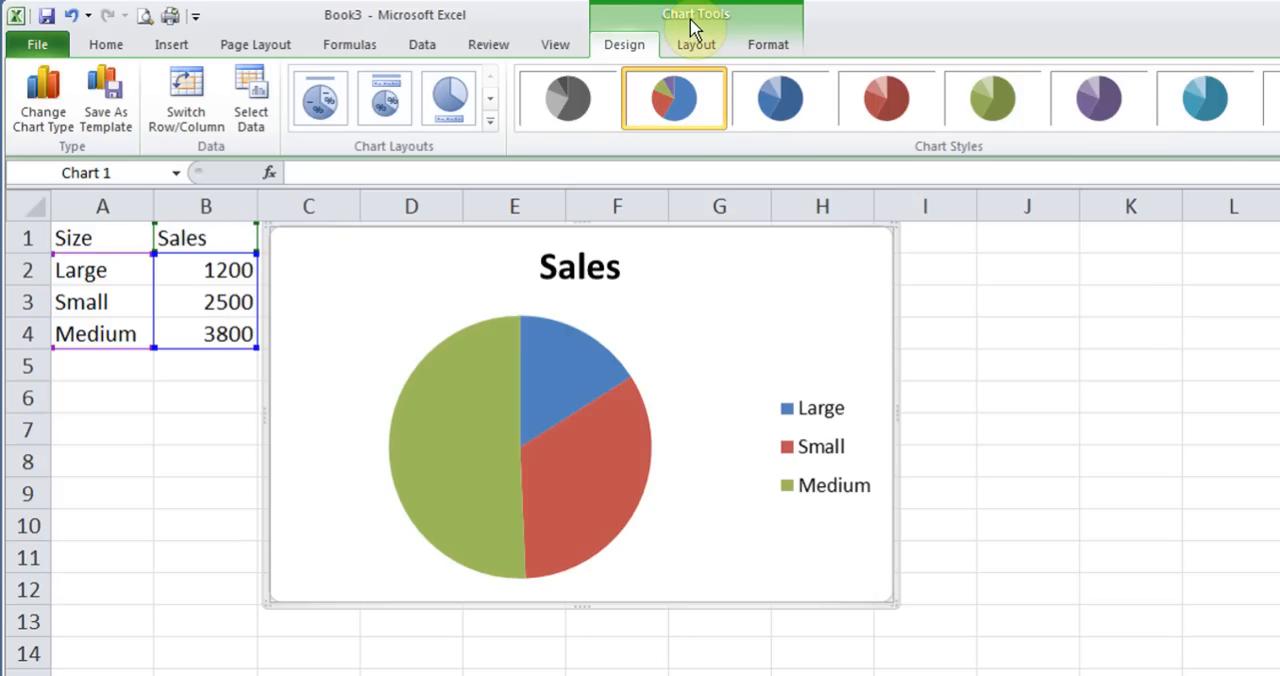
Try the blue and red chart styles on the pie chart, and reapply the multicolour style
click(108, 393)
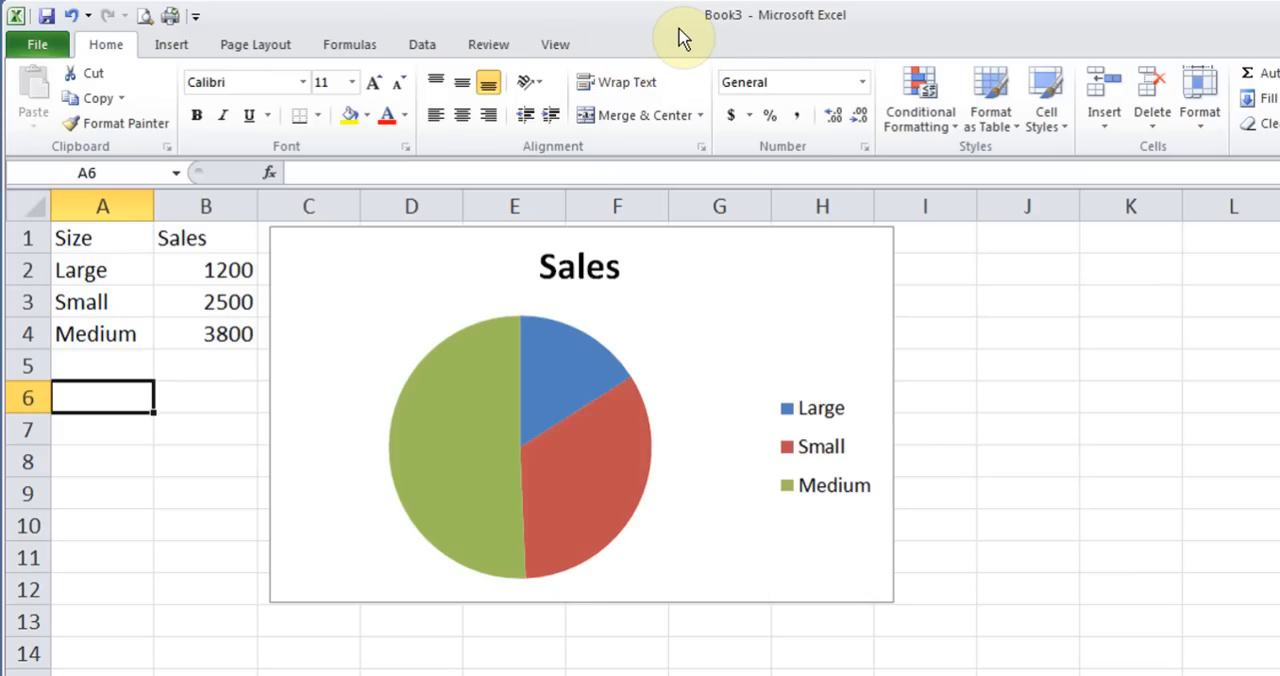
click(310, 293)
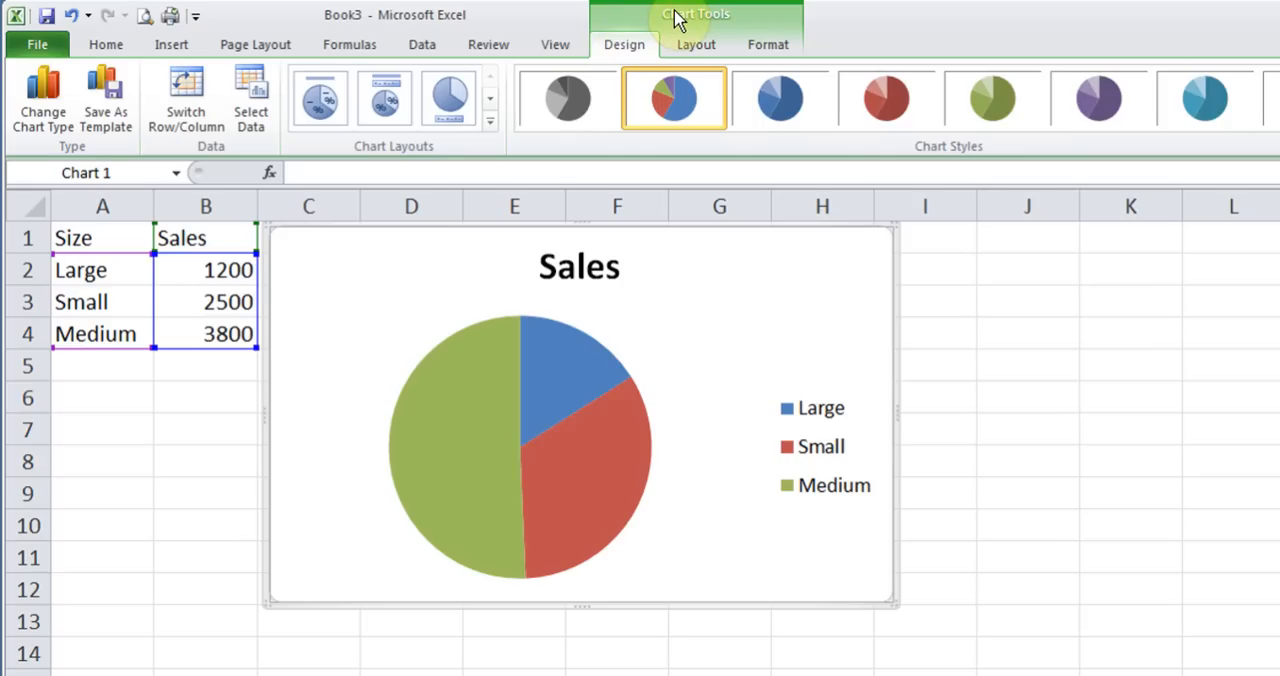
click(780, 98)
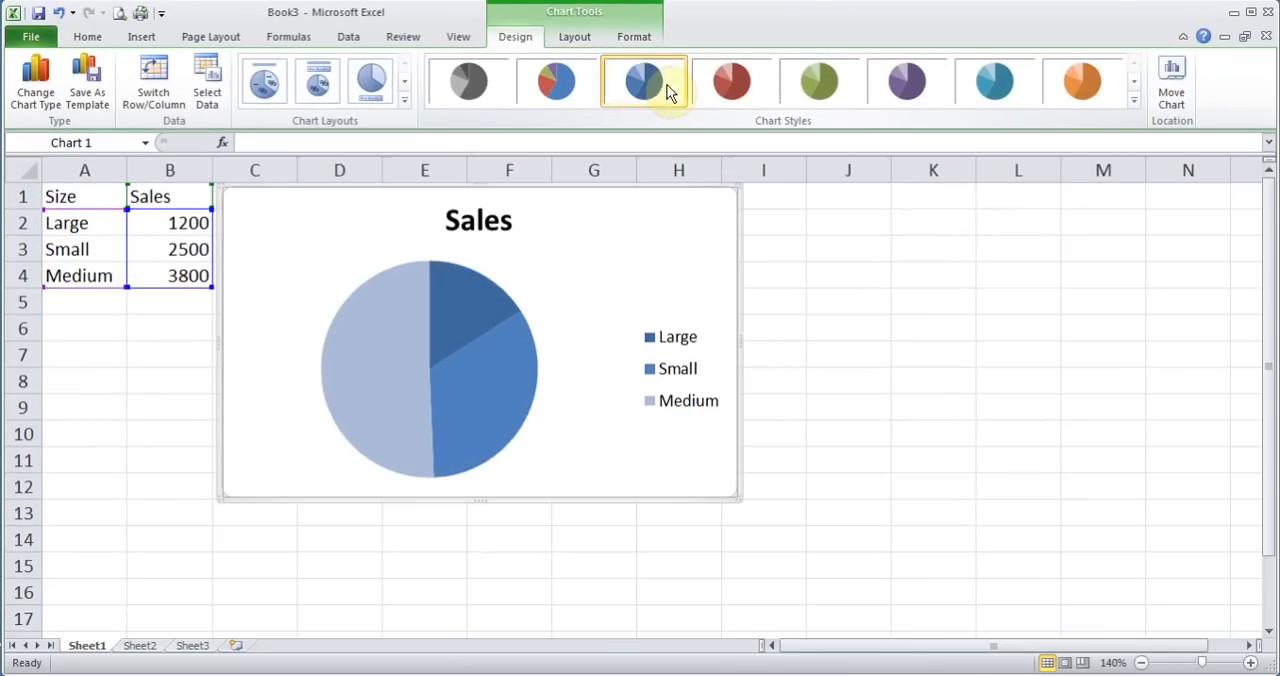
click(715, 93)
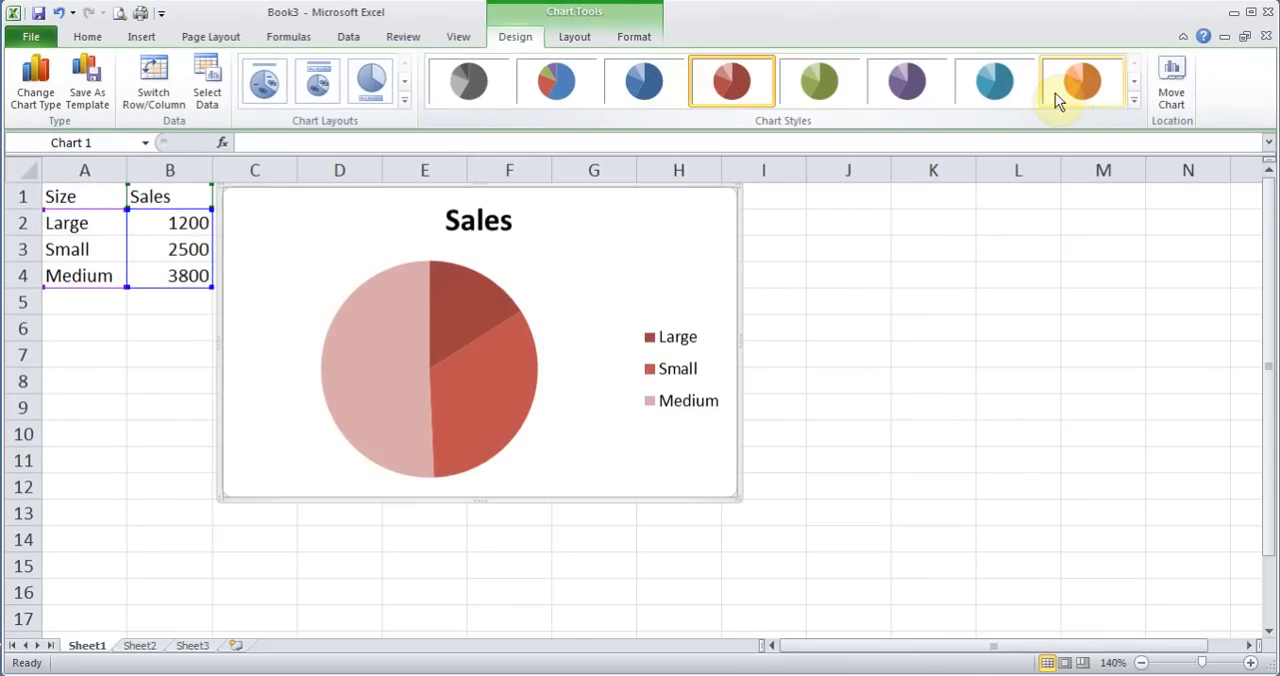
click(1133, 103)
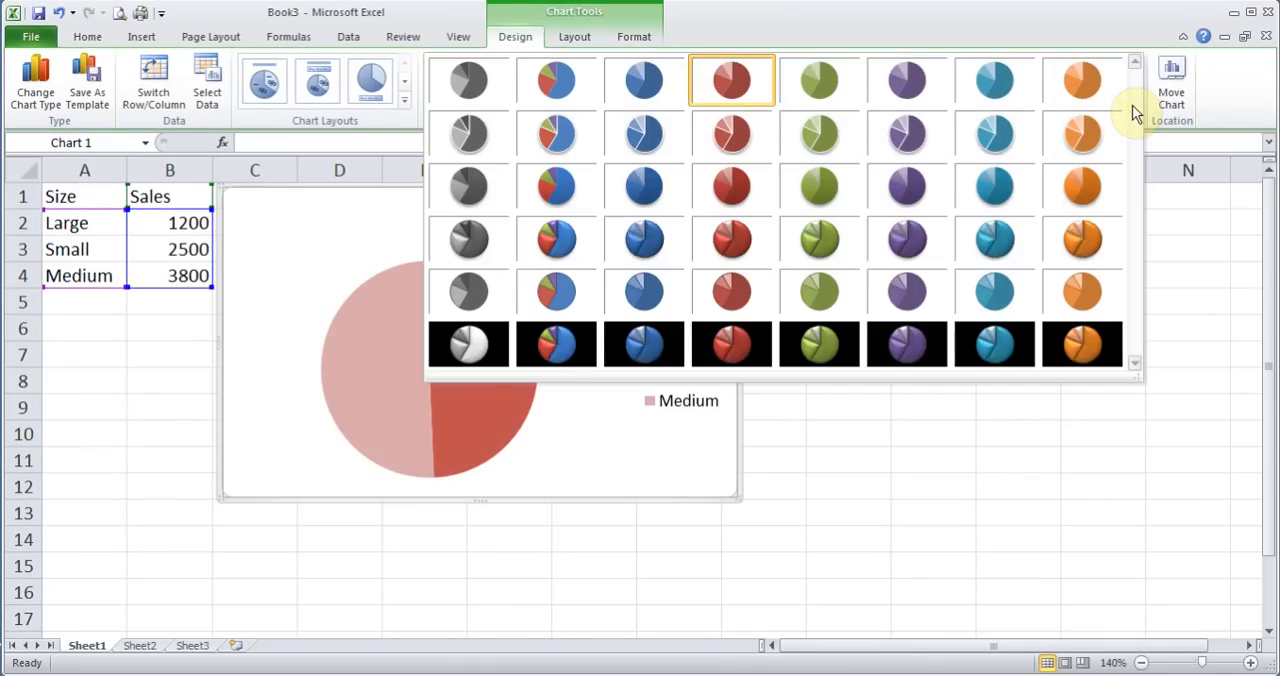
click(909, 18)
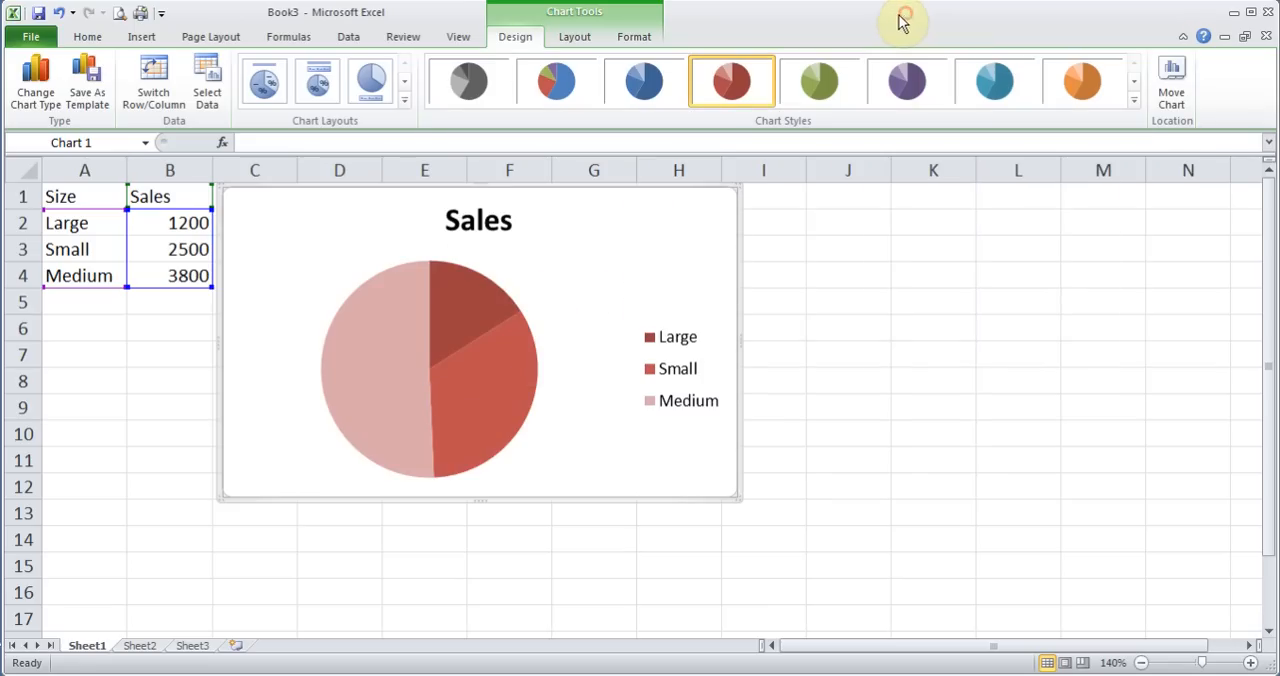
click(556, 93)
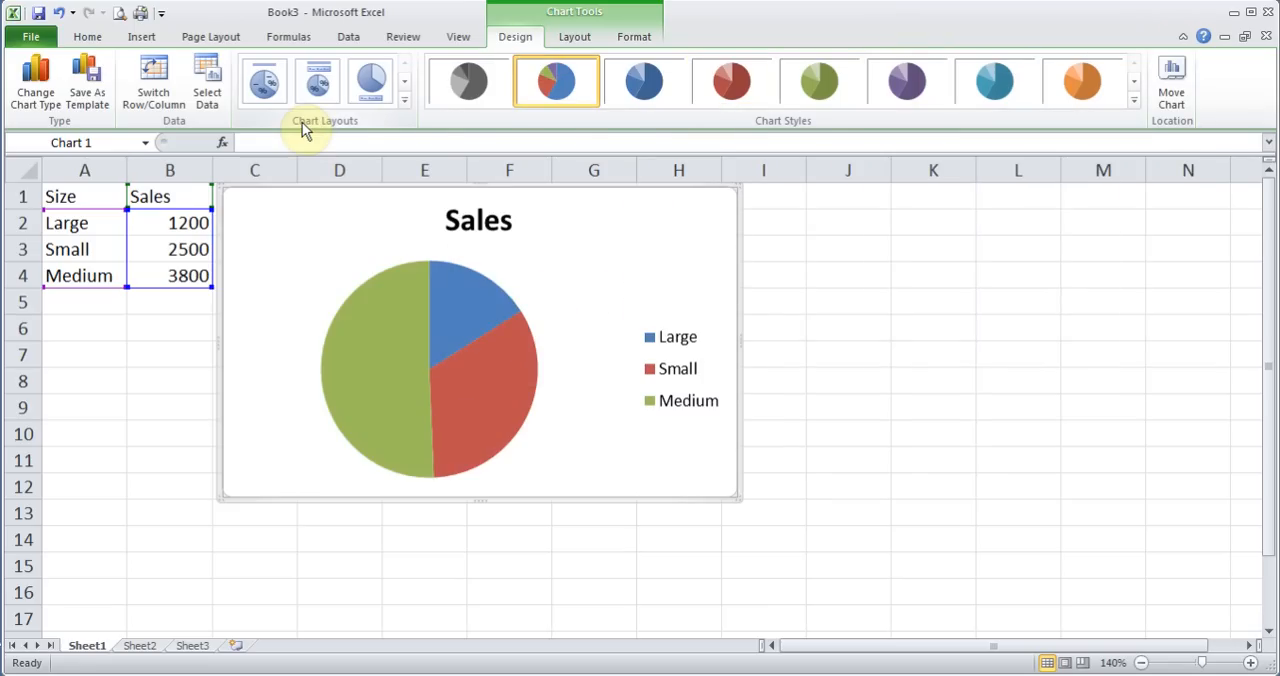
Try different chart layouts and apply the one with percentage labels on the slices and the legend to the right of the pie
click(265, 85)
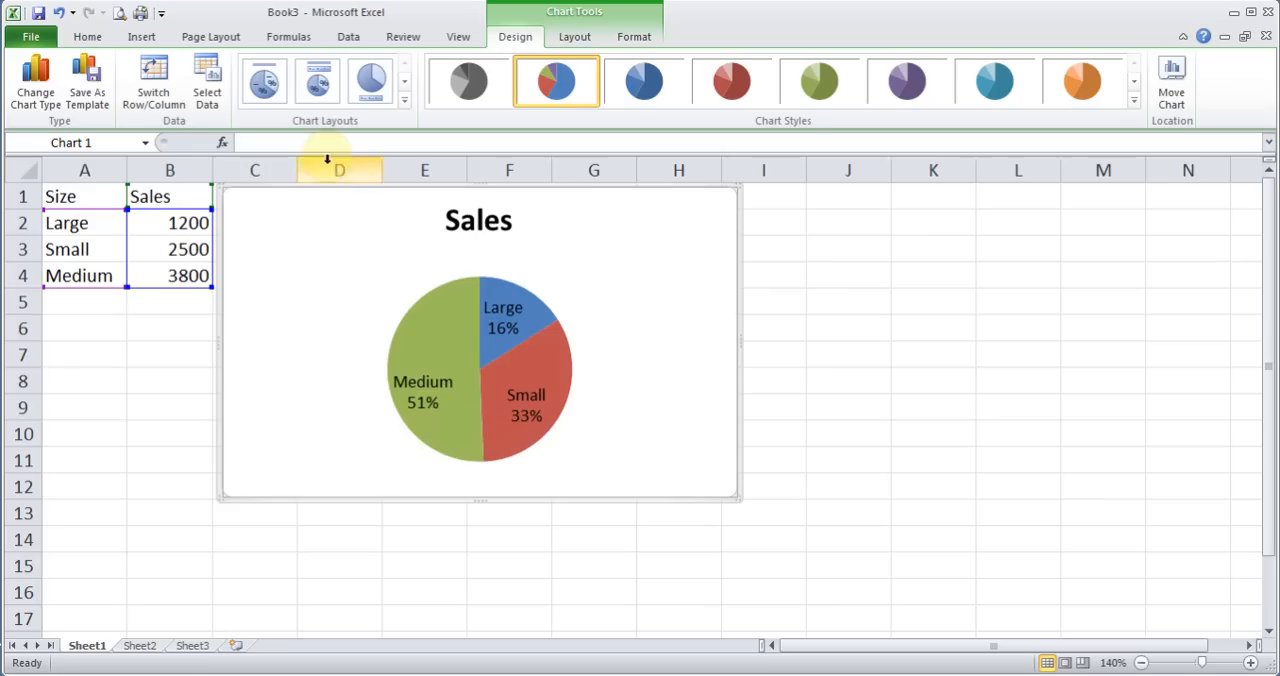
click(319, 88)
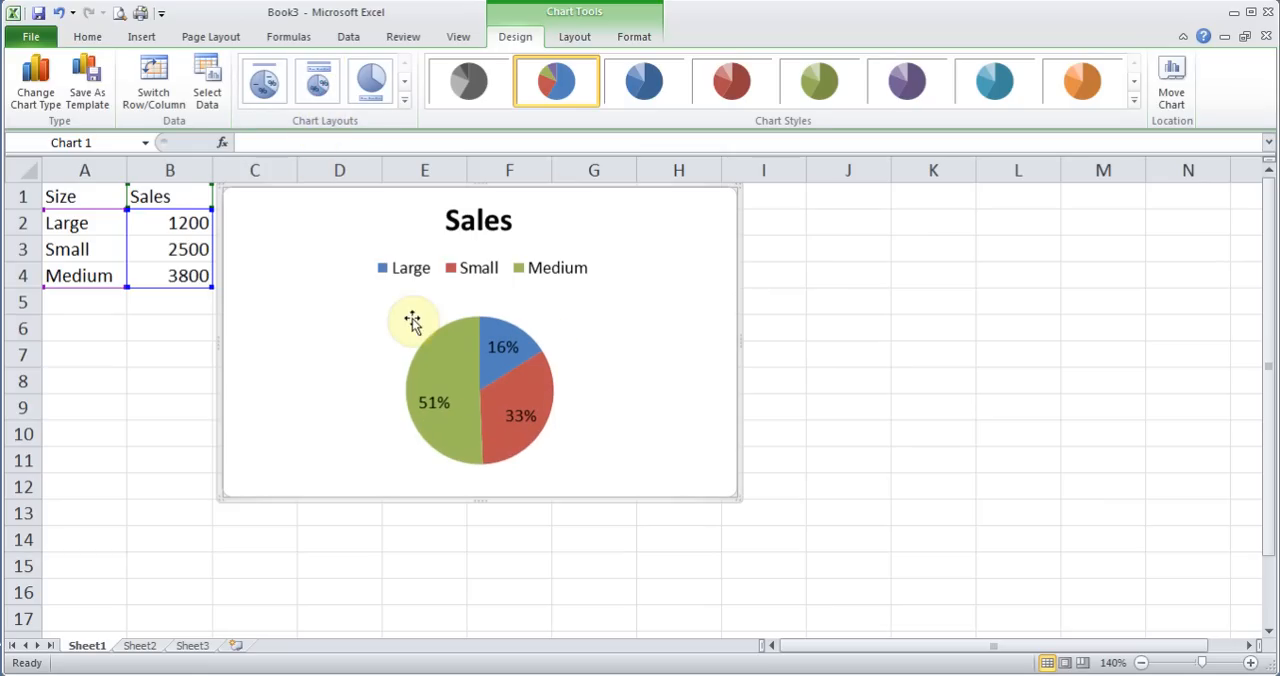
click(404, 101)
click(371, 137)
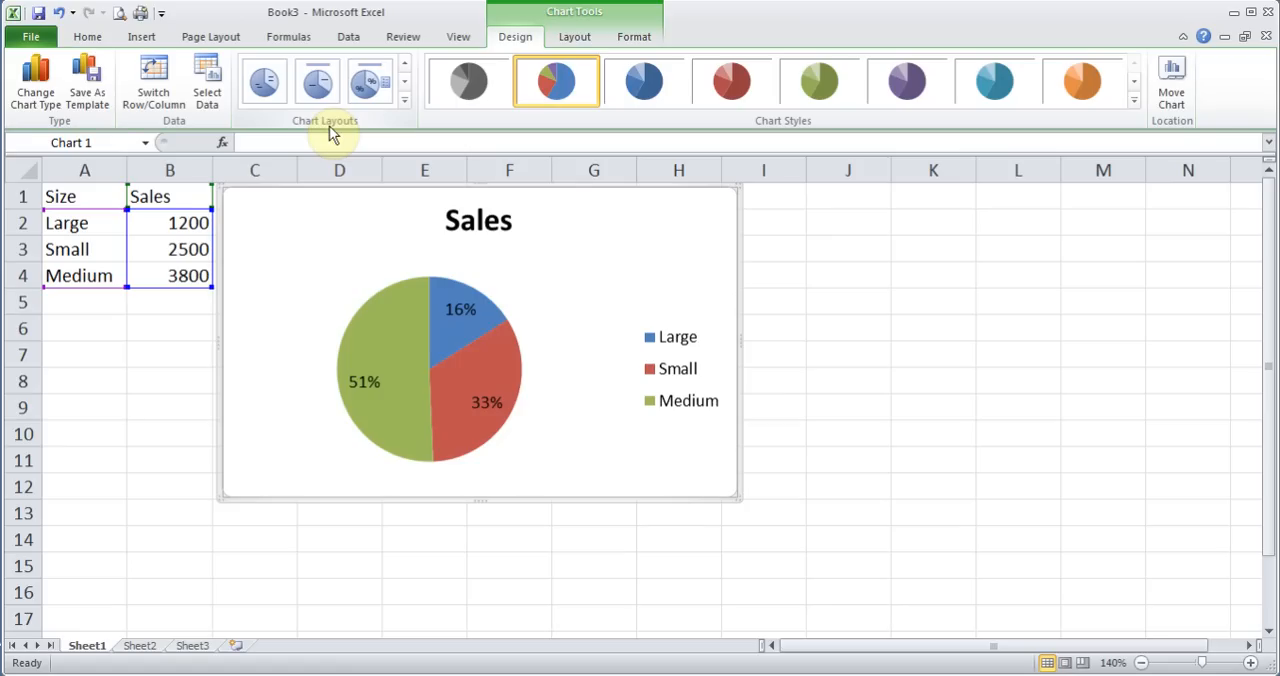
Change the Sales chart's type to Exploded Pie
click(36, 92)
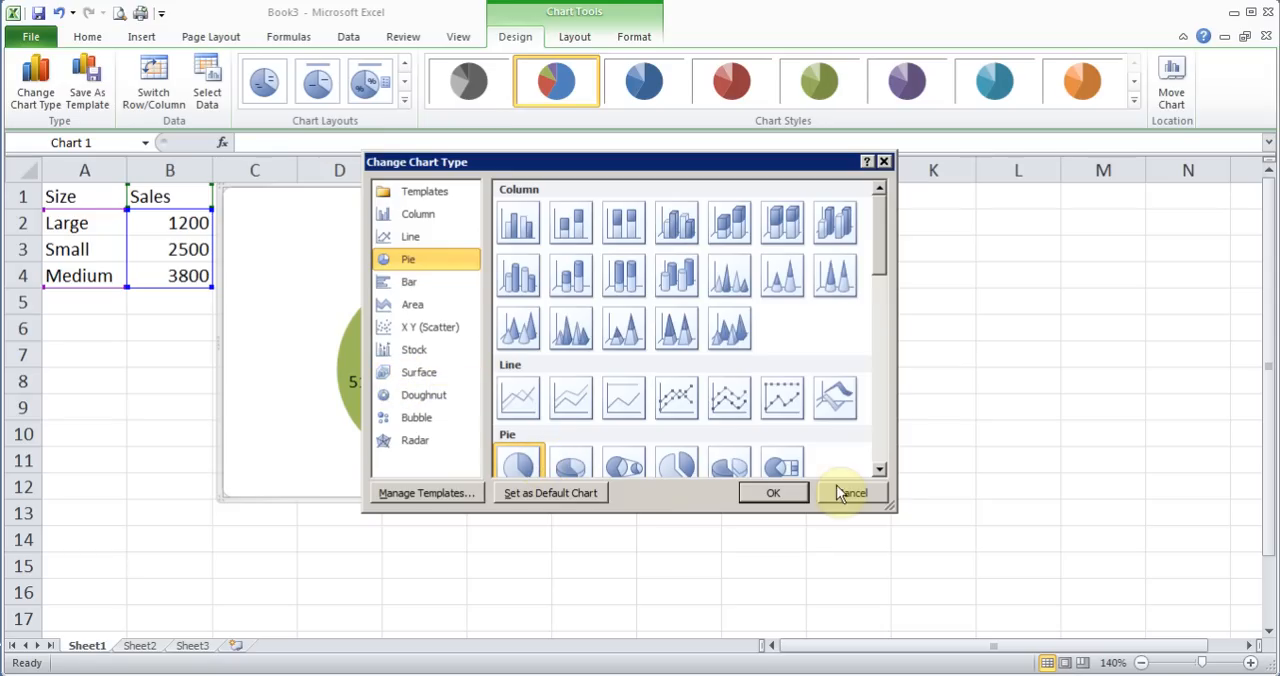
click(880, 470)
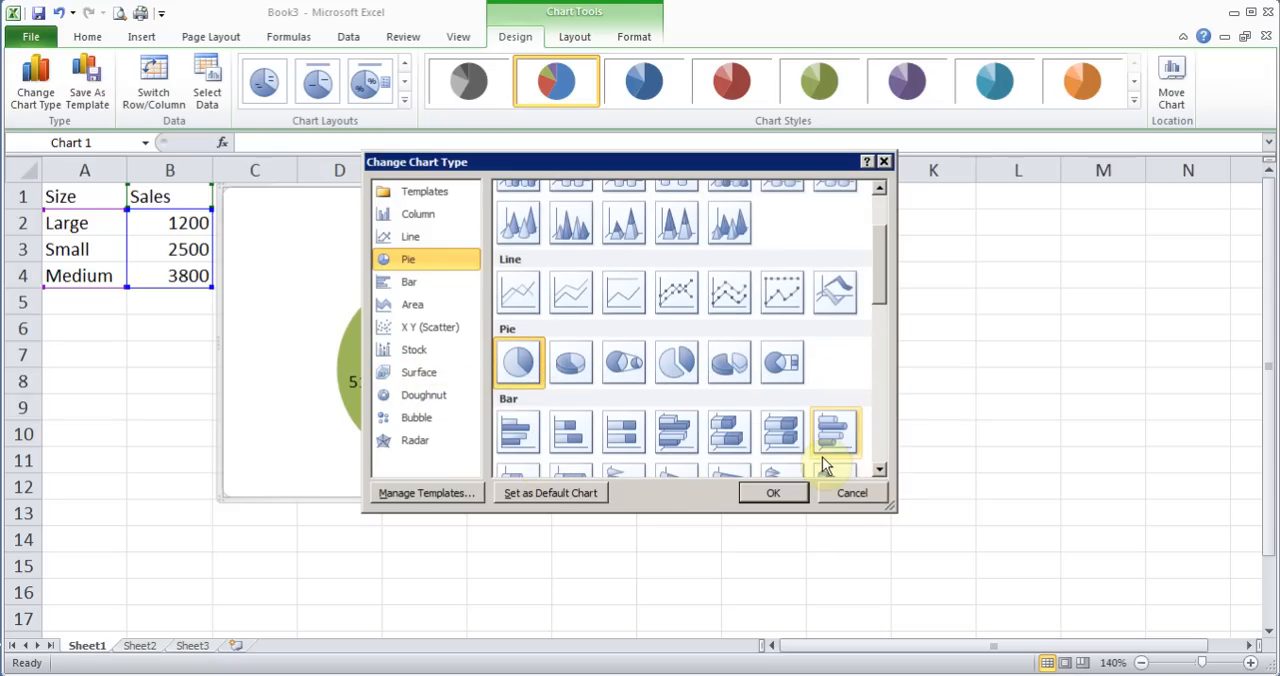
click(678, 364)
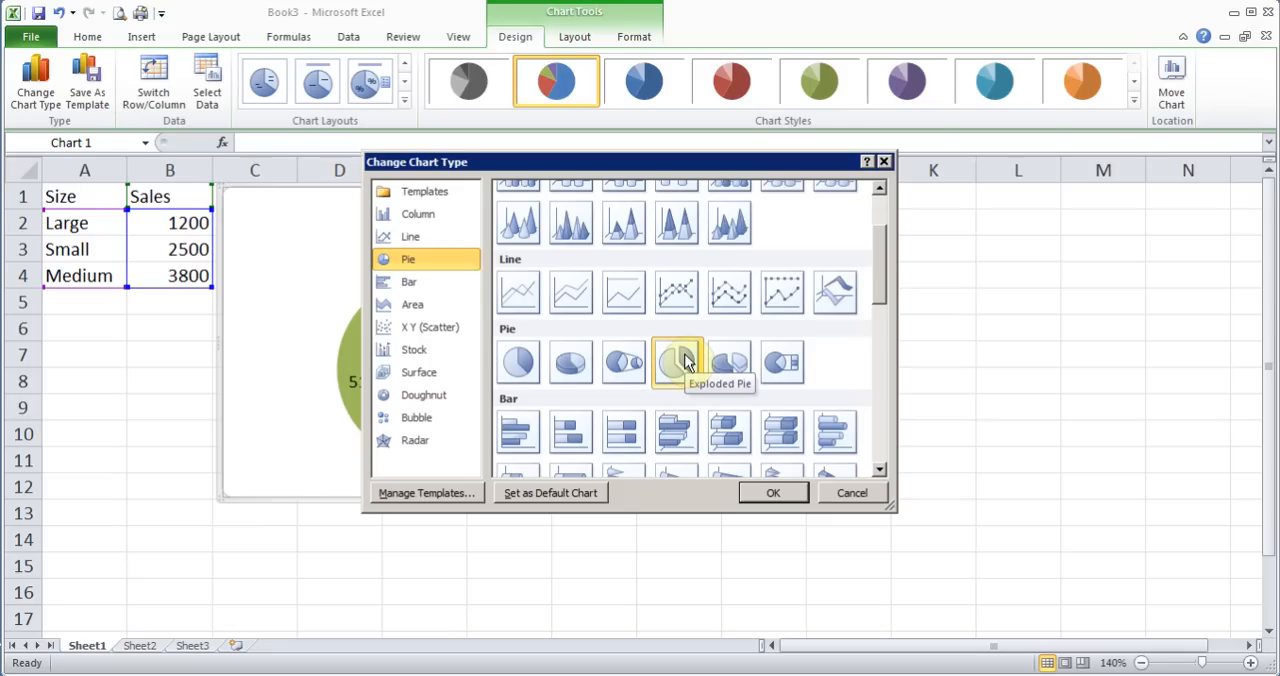
click(772, 493)
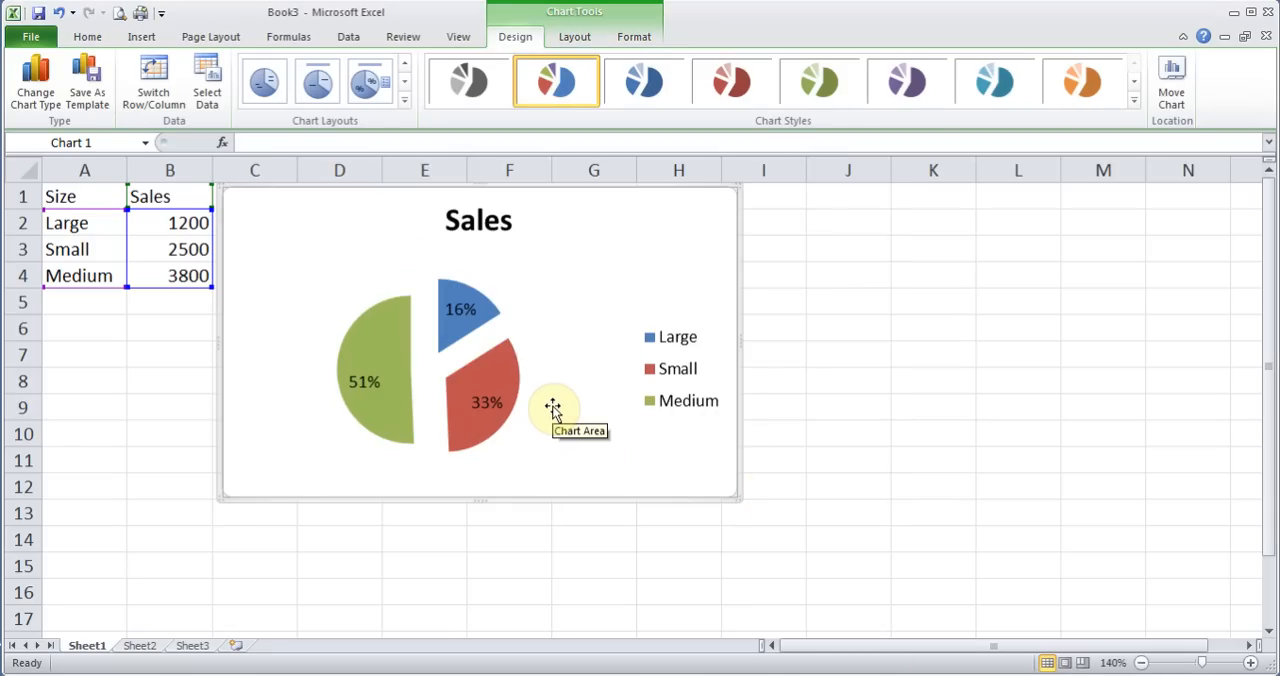
Pull the Medium, Large and Small slices individually outward from the centre of the pie
click(389, 352)
mouse_move(389, 352)
mouse_down()
mouse_move(415, 356)
mouse_move(371, 349)
mouse_up()
click(415, 356)
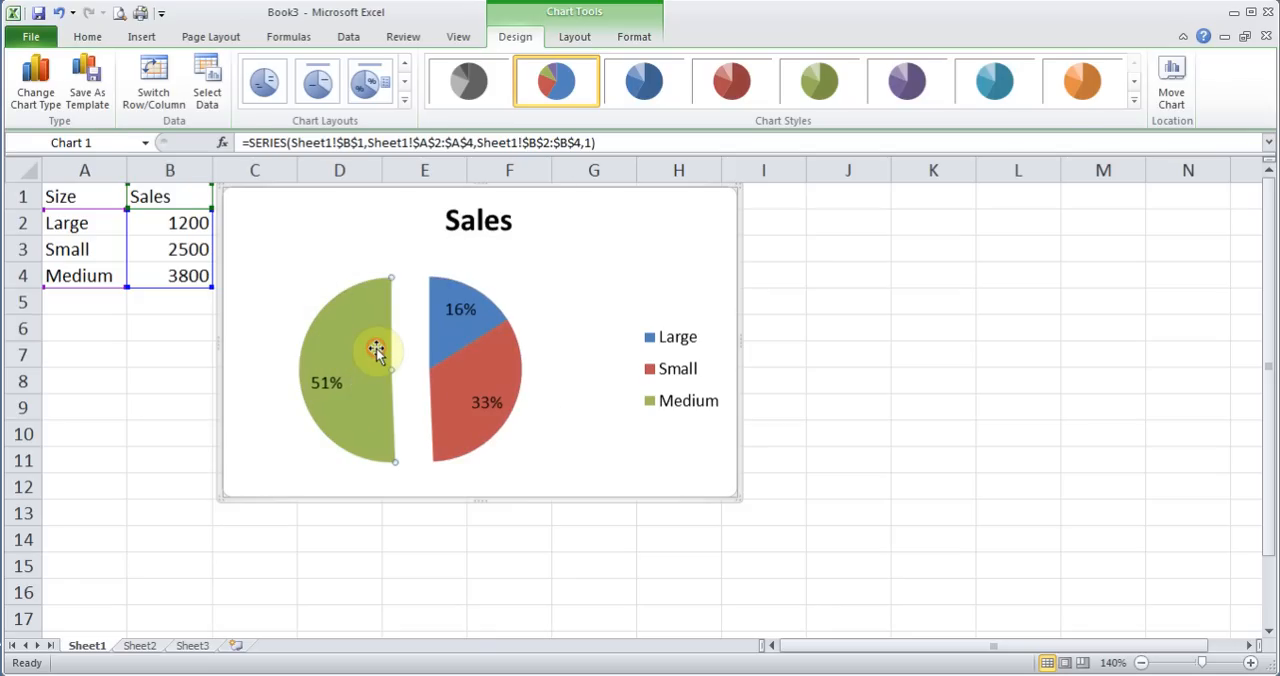
drag(446, 327, 429, 291)
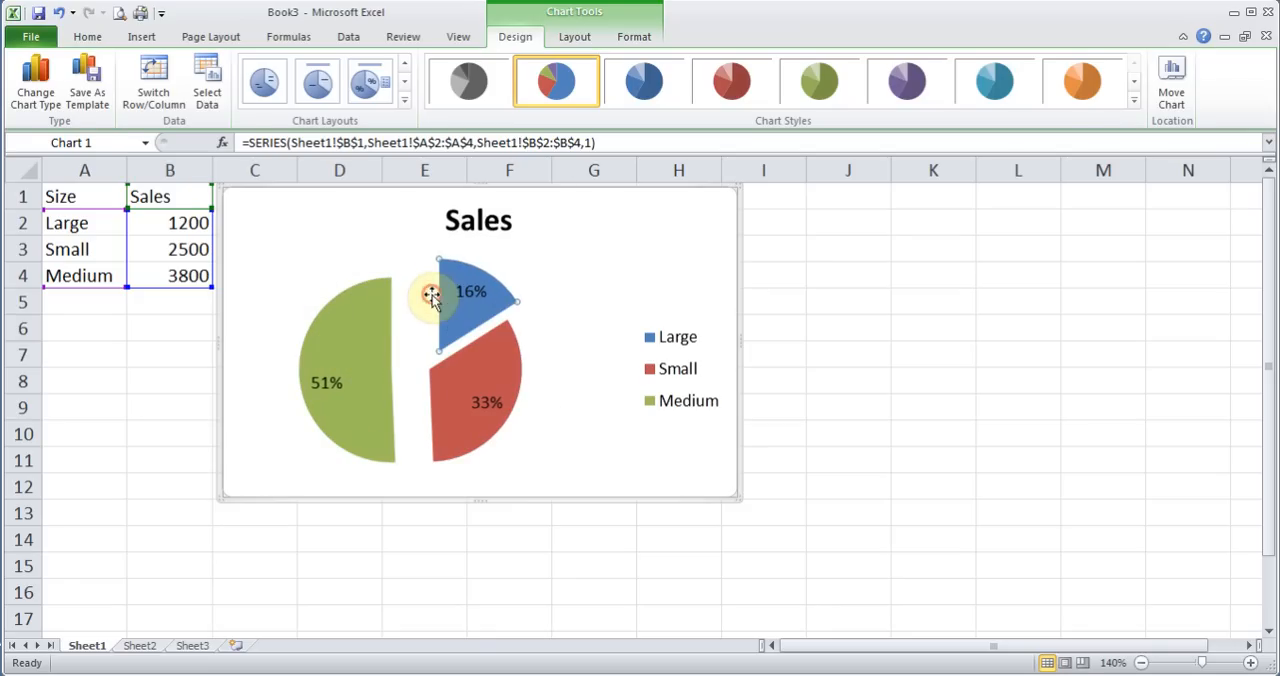
click(482, 373)
drag(482, 373, 535, 400)
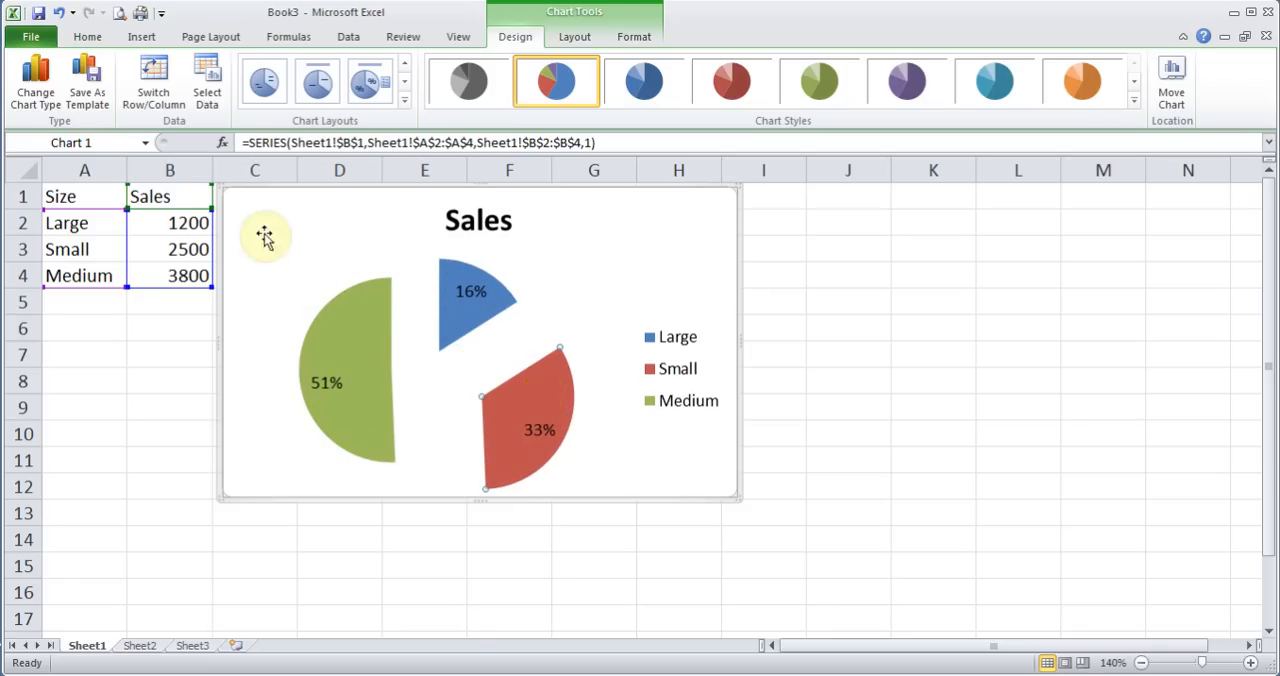
Confirm the standard Pie chart type and bring the separated slices back together at the centre of the pie
click(35, 100)
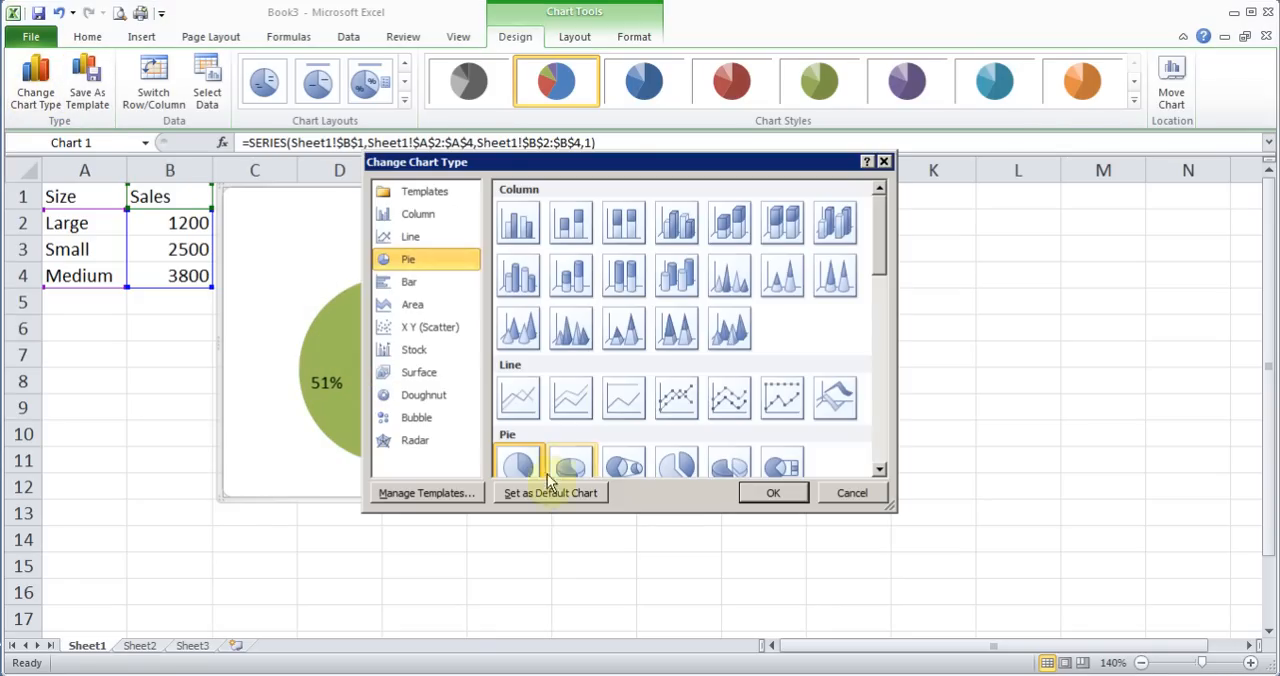
click(777, 490)
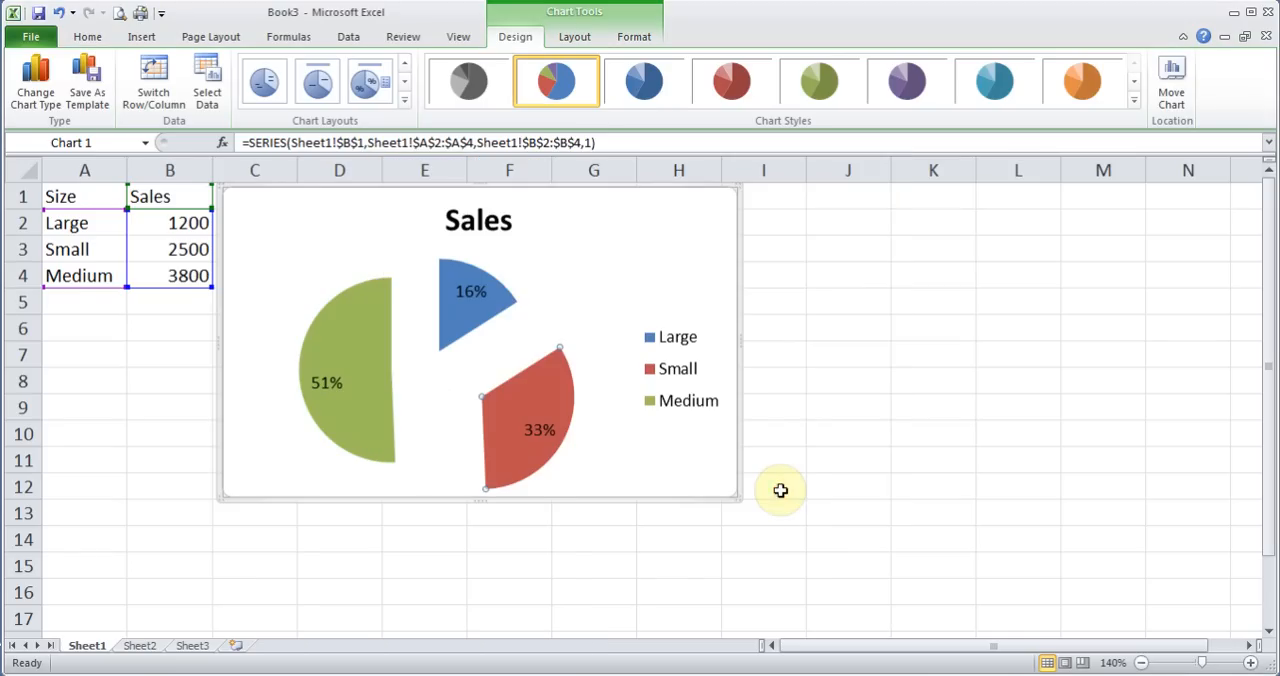
drag(537, 415, 465, 389)
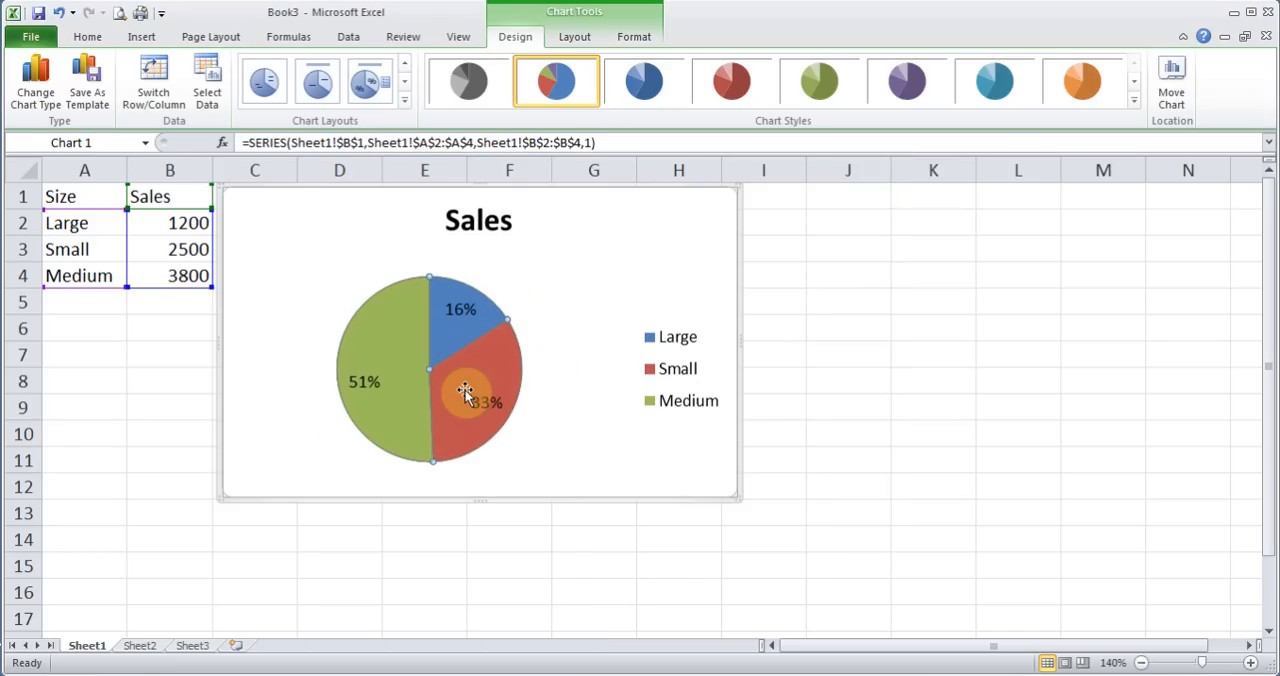
Change the Sales chart's type to Clustered Column
click(38, 95)
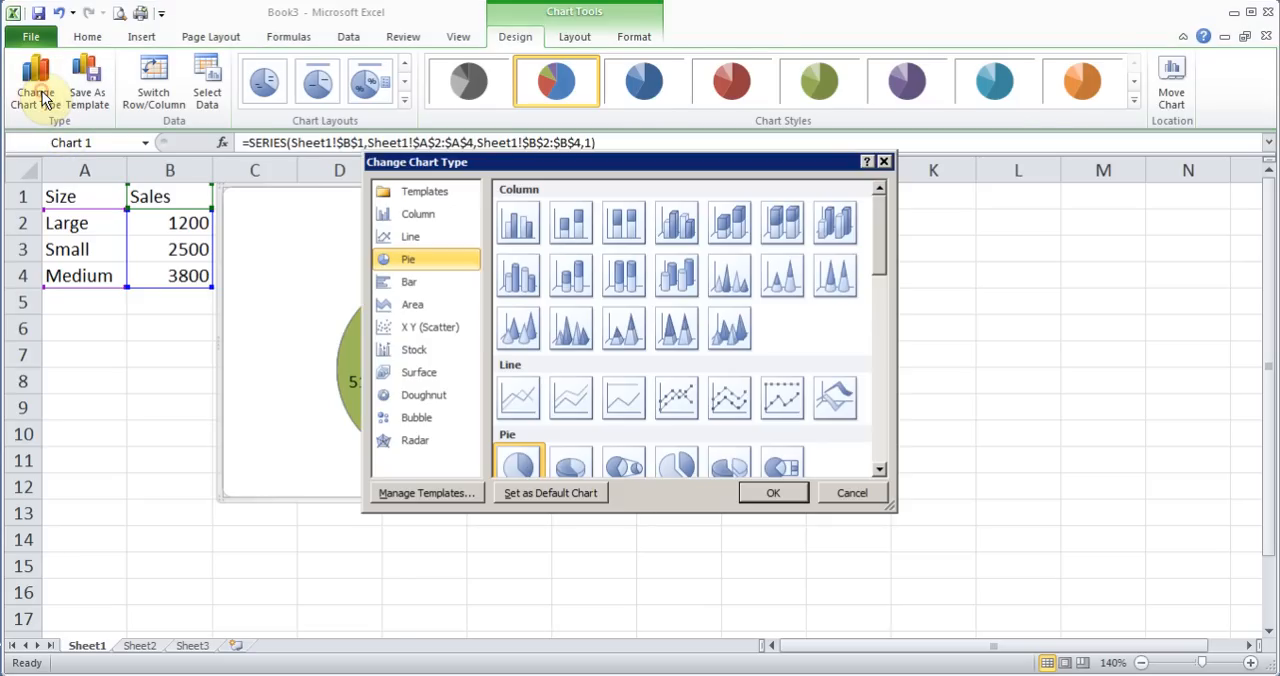
click(521, 243)
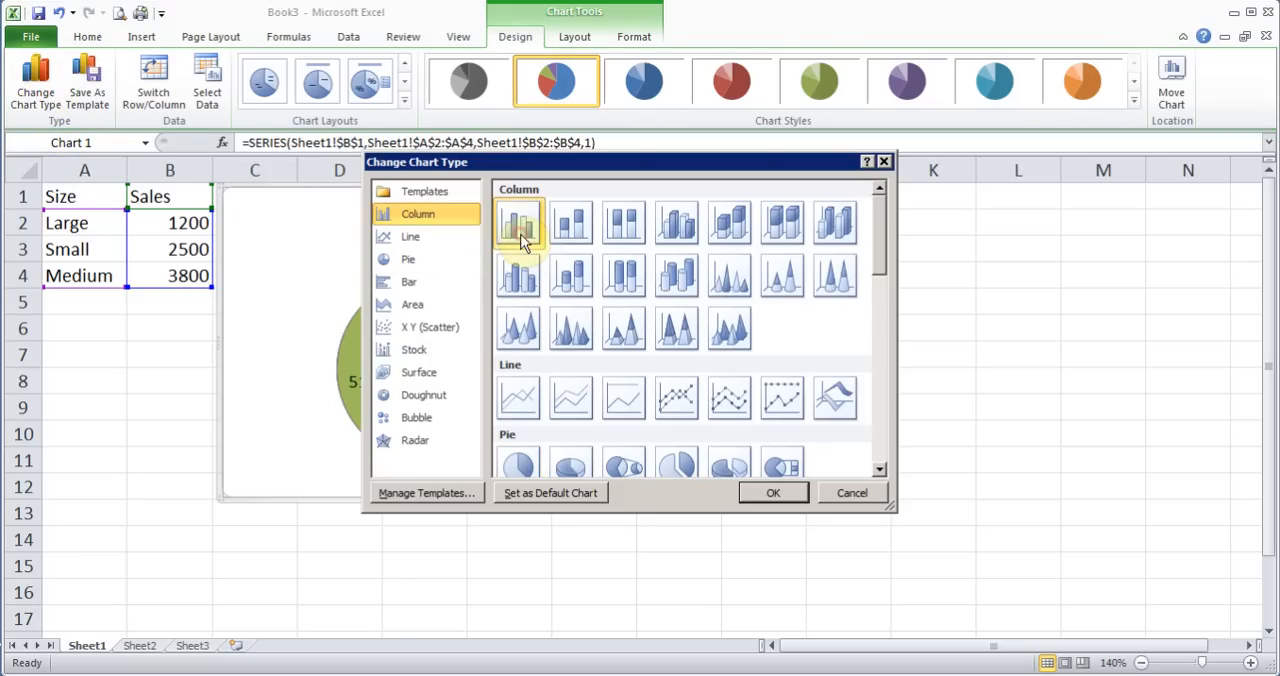
click(780, 495)
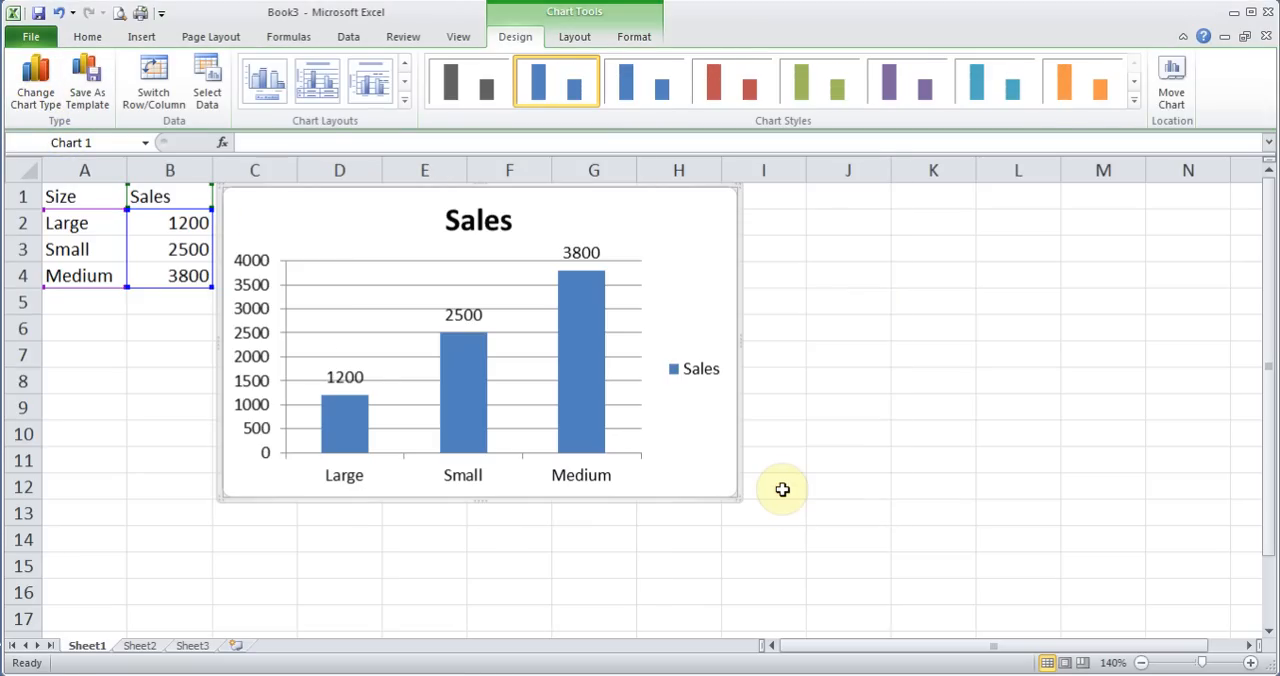
Change the Sales chart's type back from column to the standard Pie
click(35, 85)
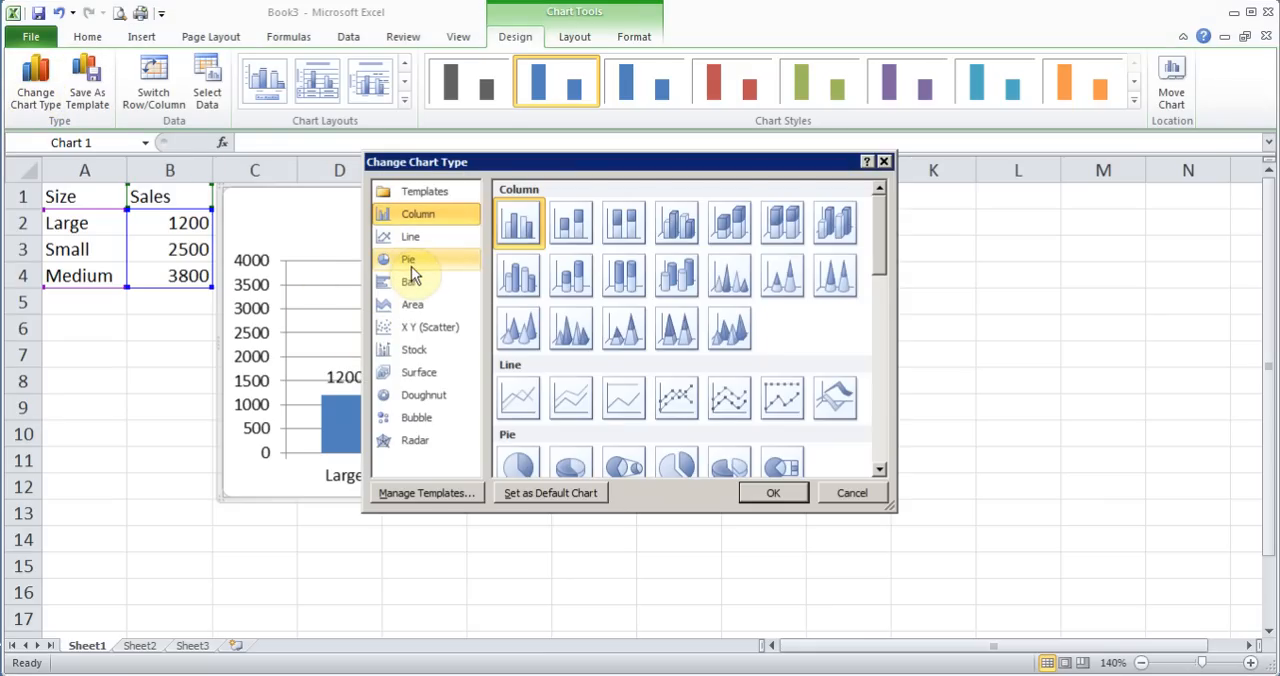
click(411, 264)
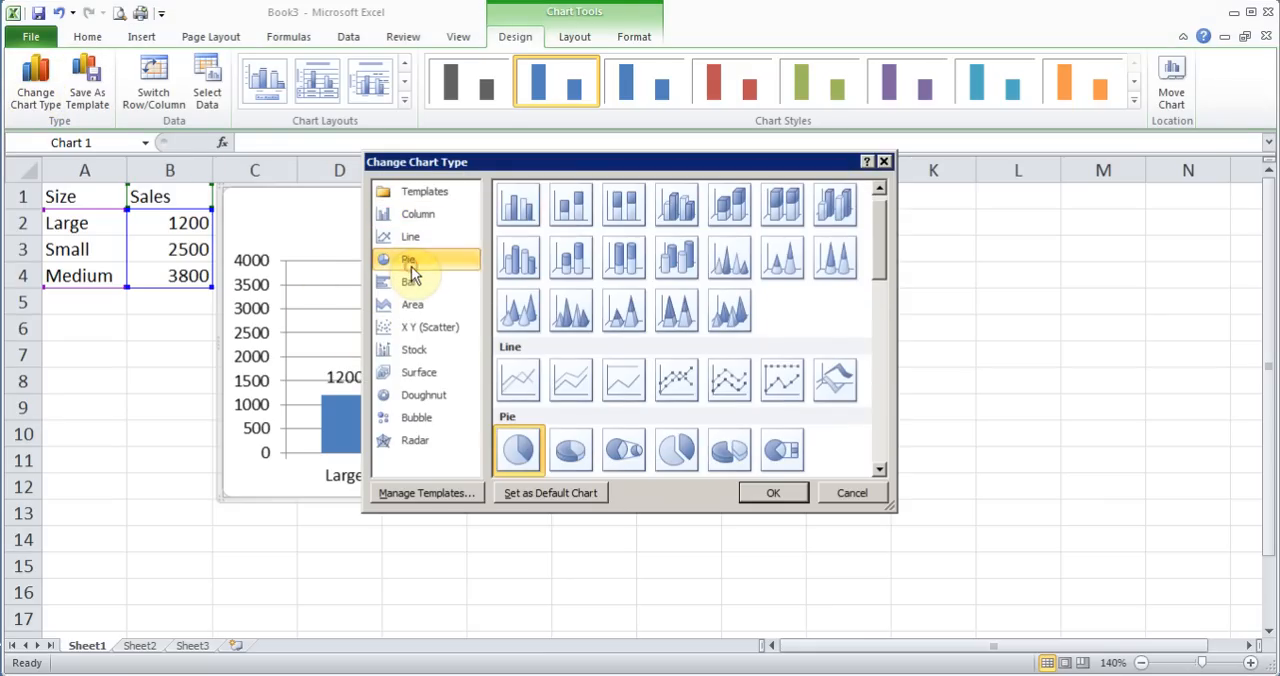
click(771, 494)
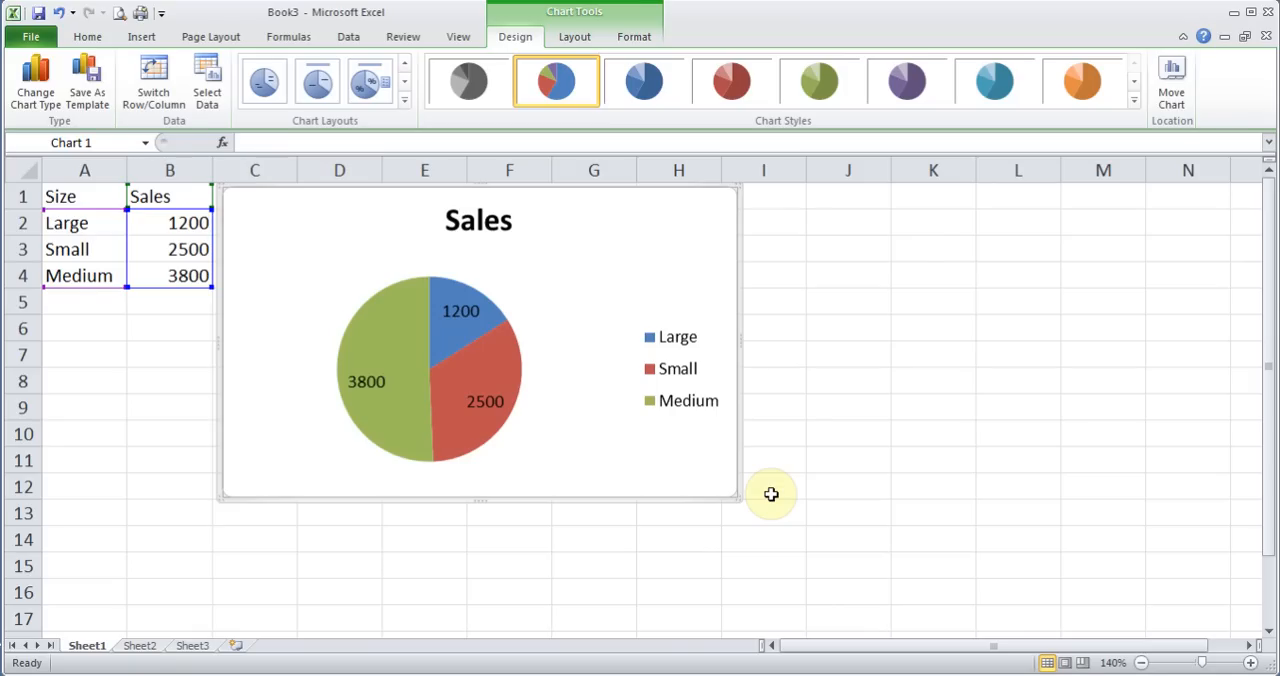
Move the pie chart to a new sheet named Chart1 and compare it with the data on Sheet1
click(1171, 88)
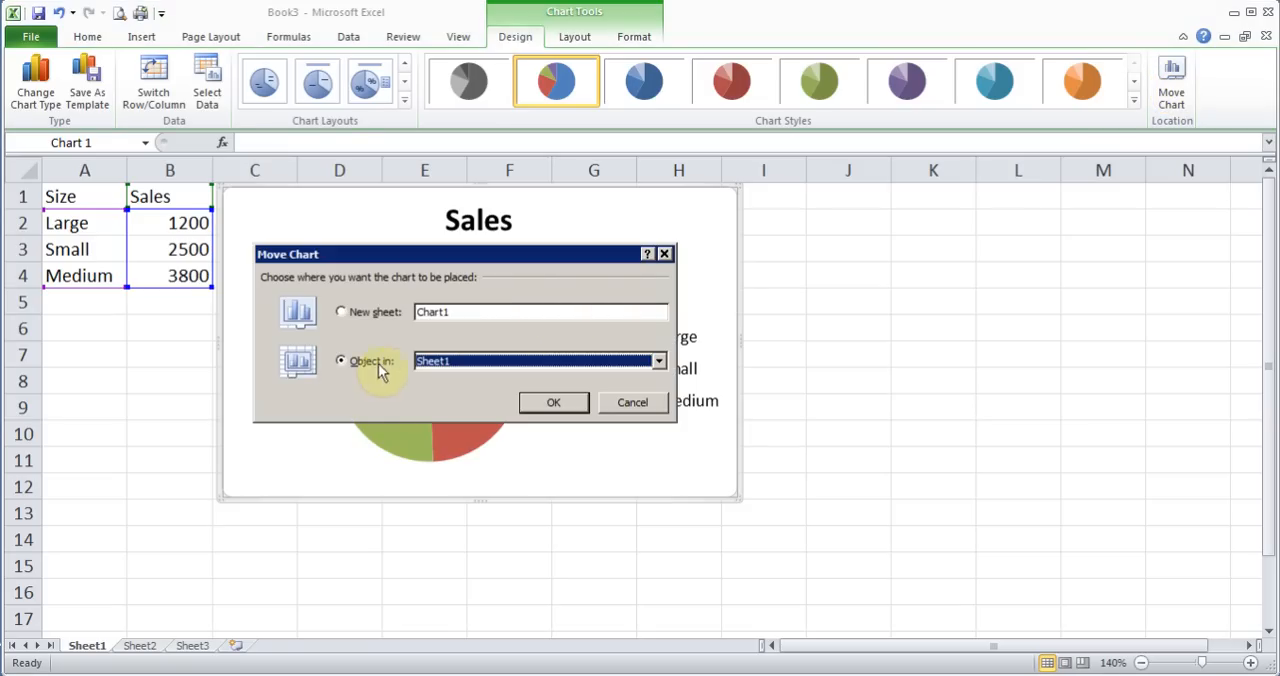
click(341, 312)
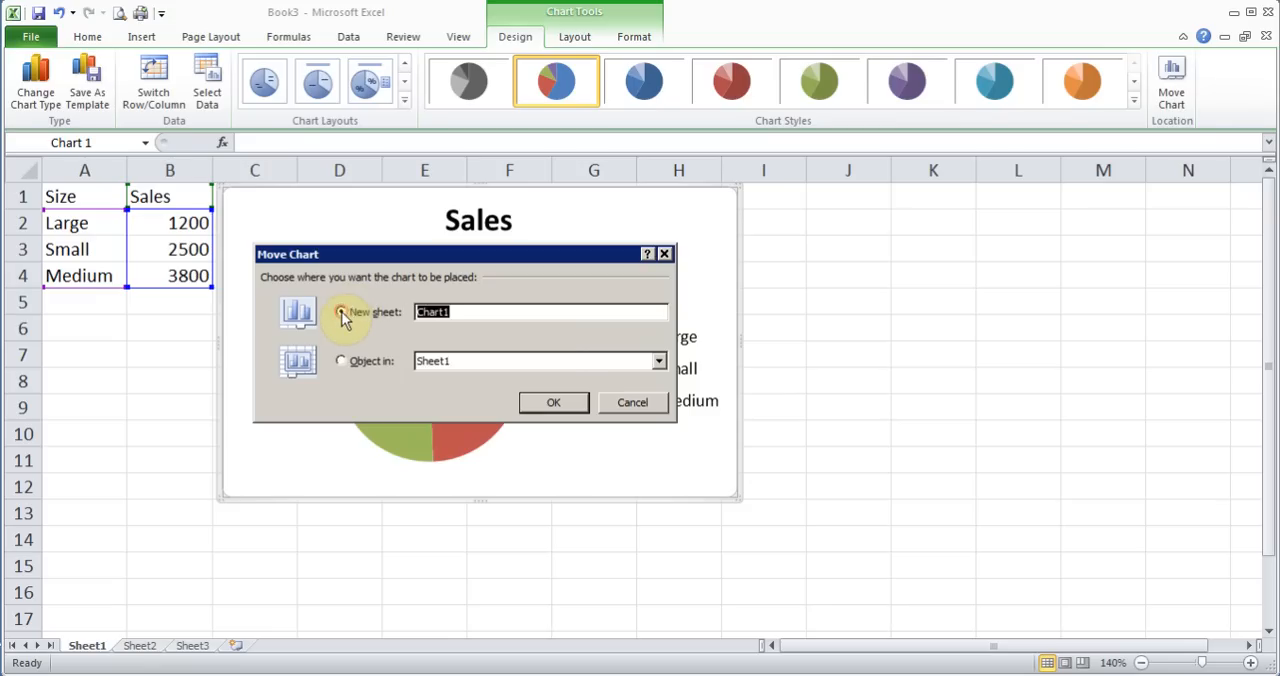
click(462, 314)
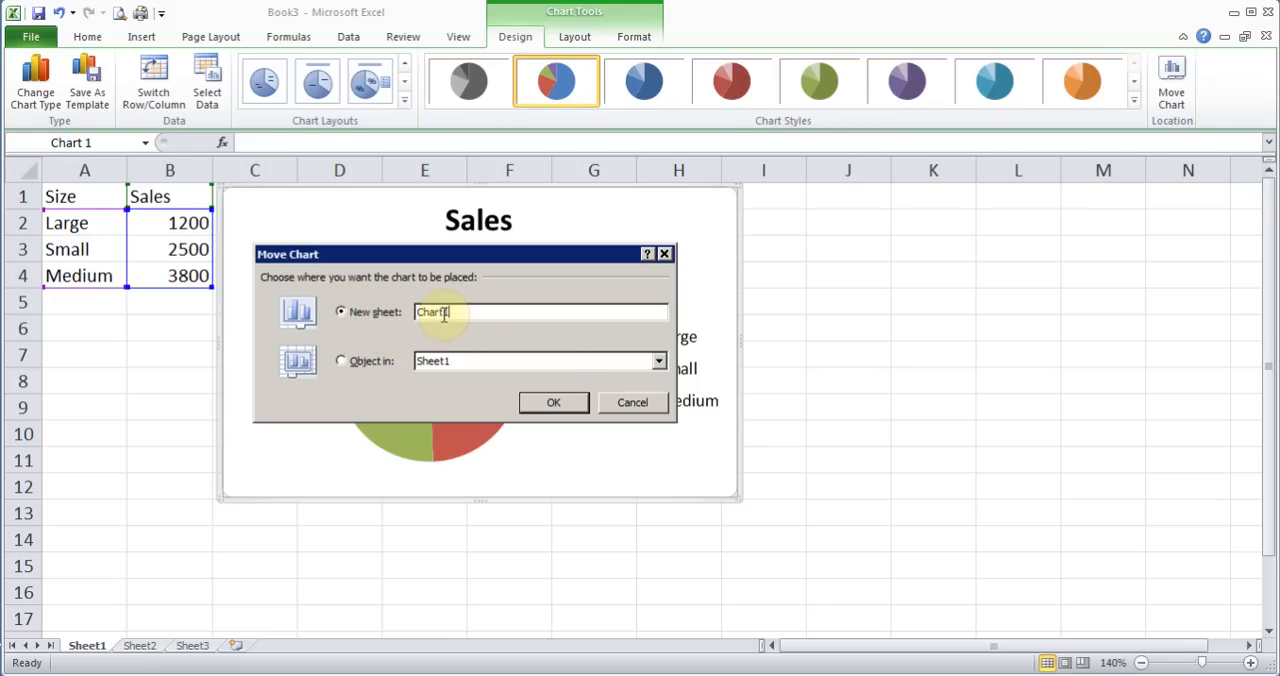
click(543, 404)
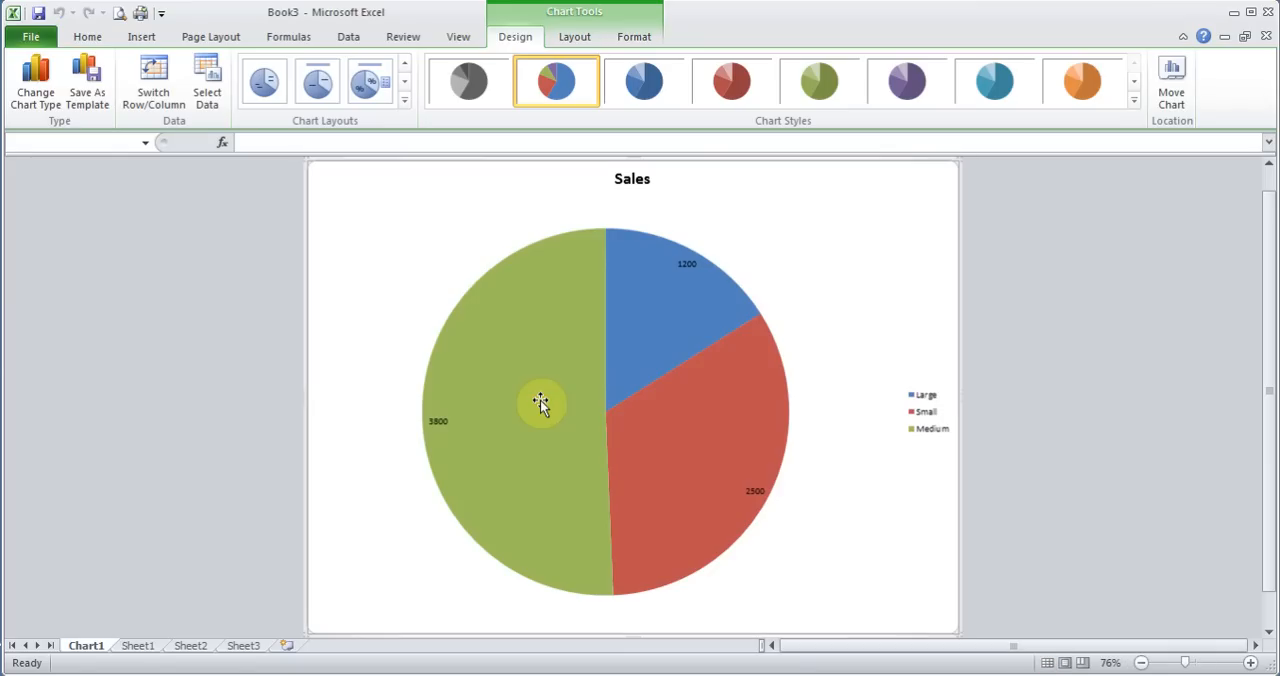
click(136, 647)
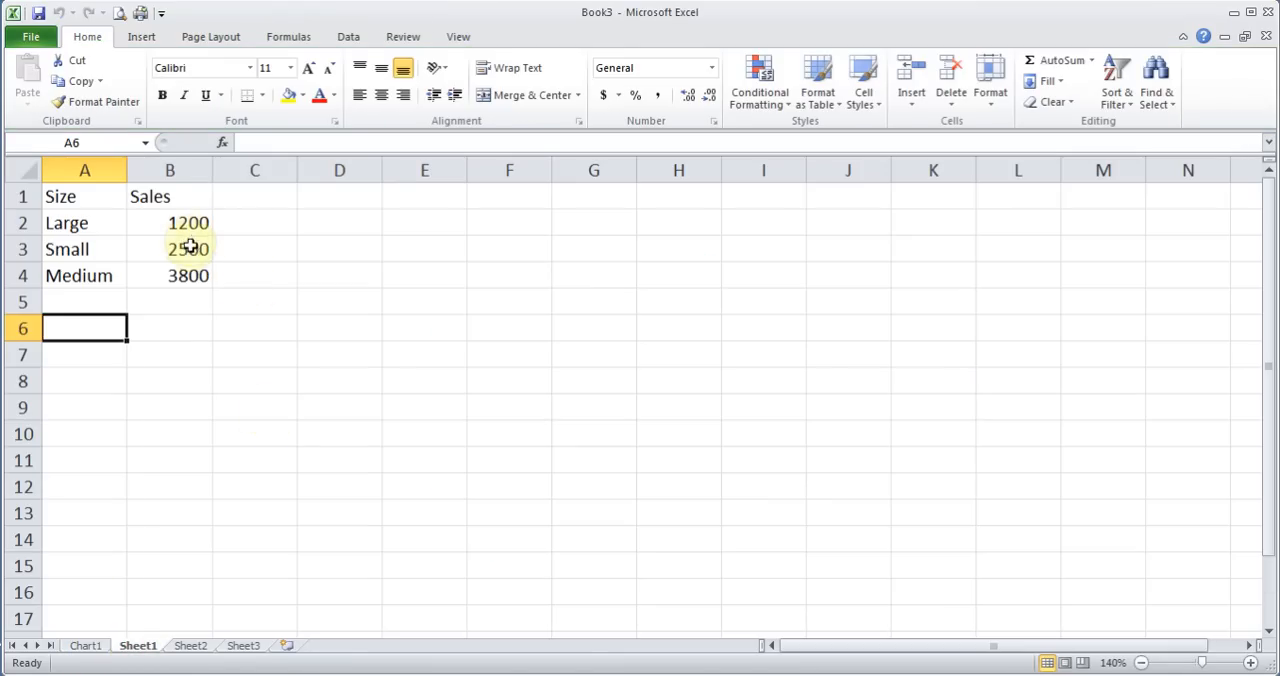
click(92, 647)
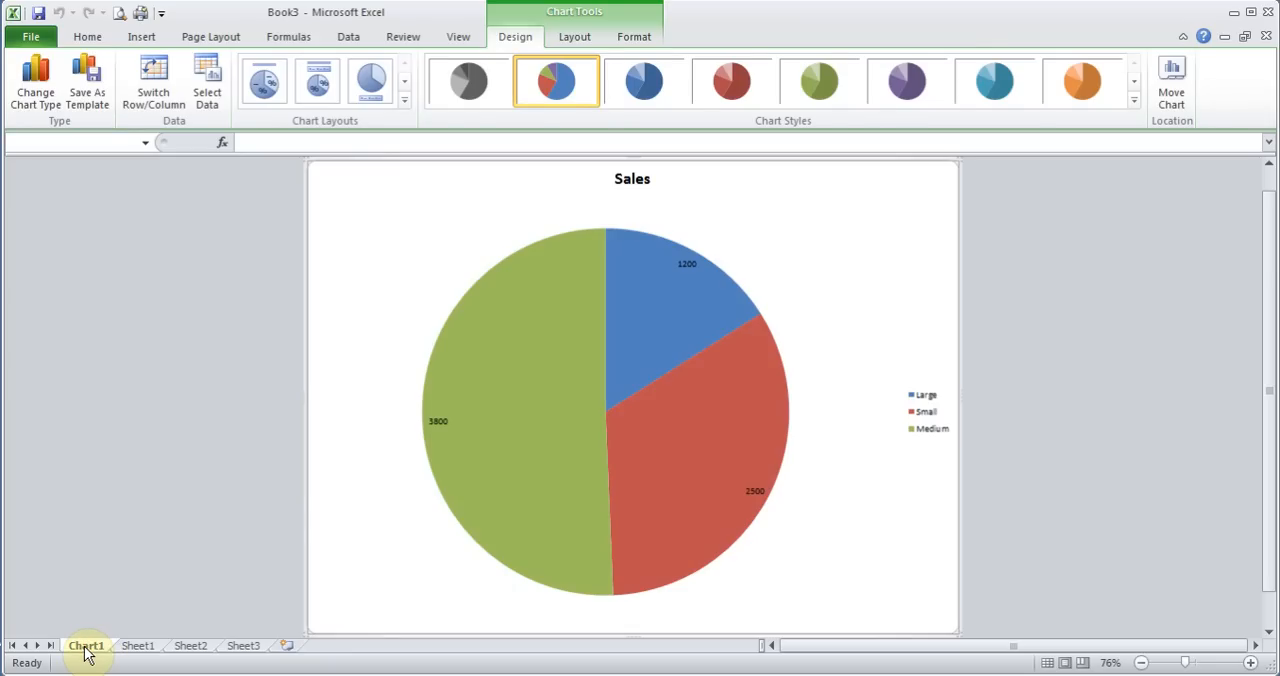
Rename the chart sheet as Pie Chart
double_click(86, 647)
text(Pie)
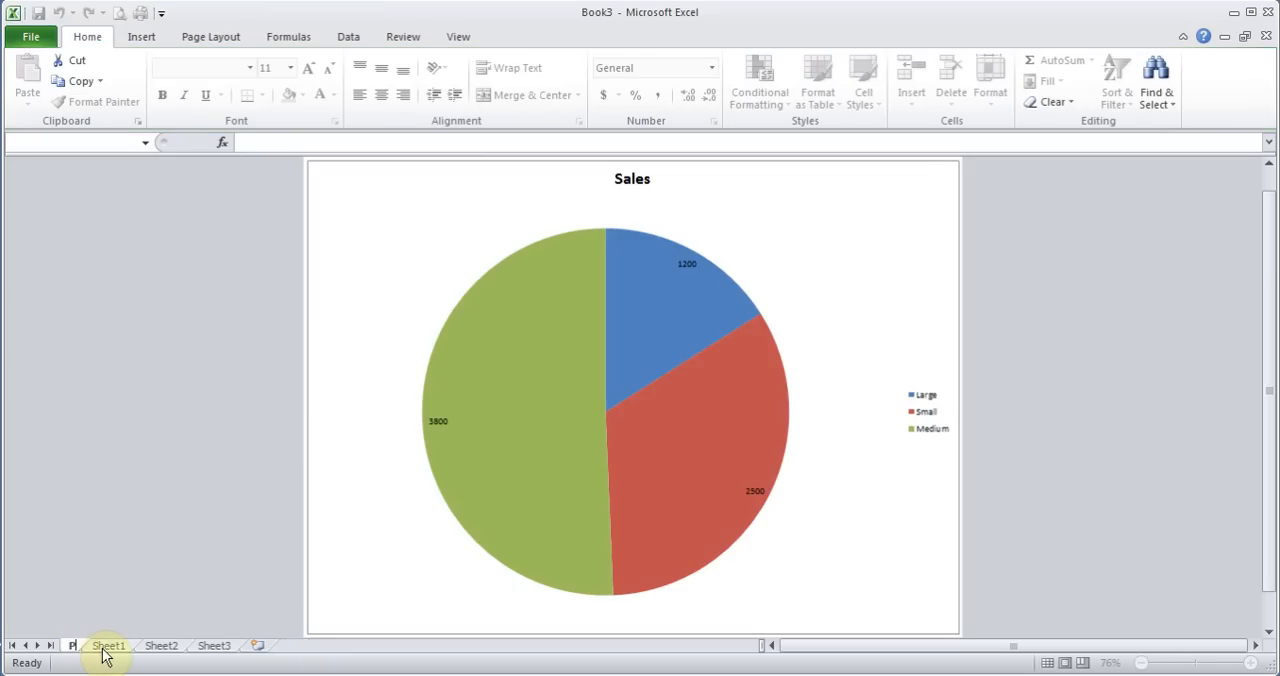
text( Chart)
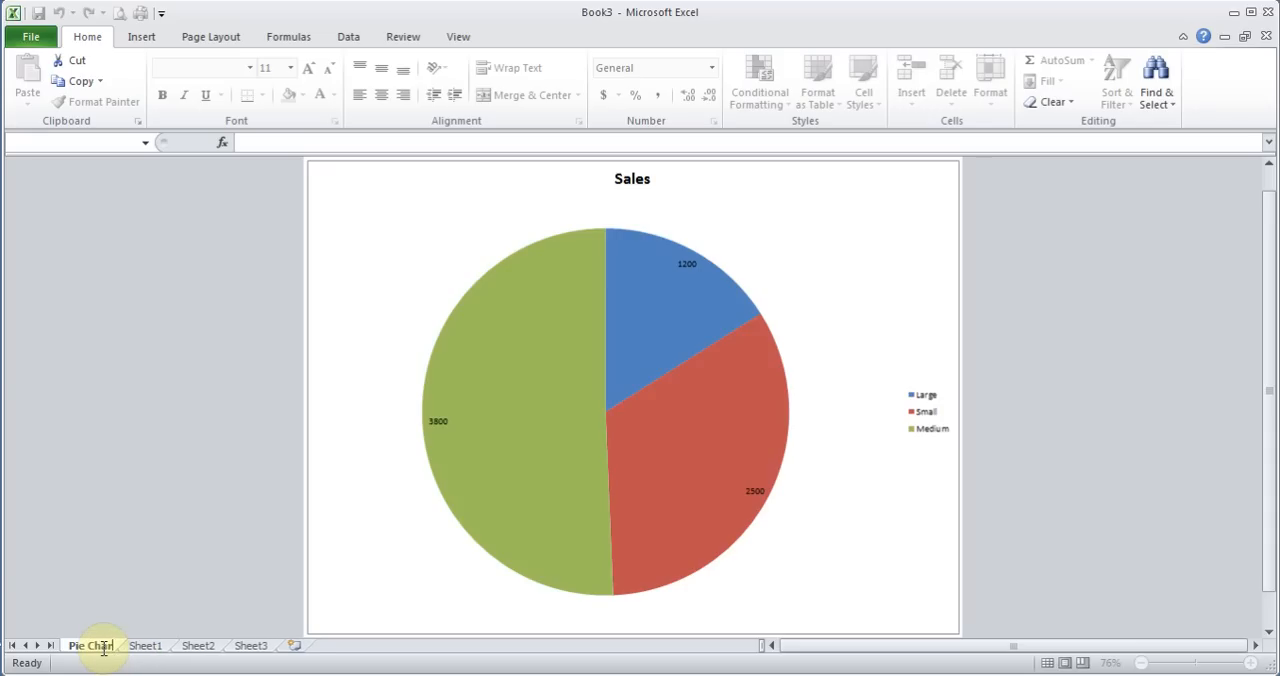
key(Return)
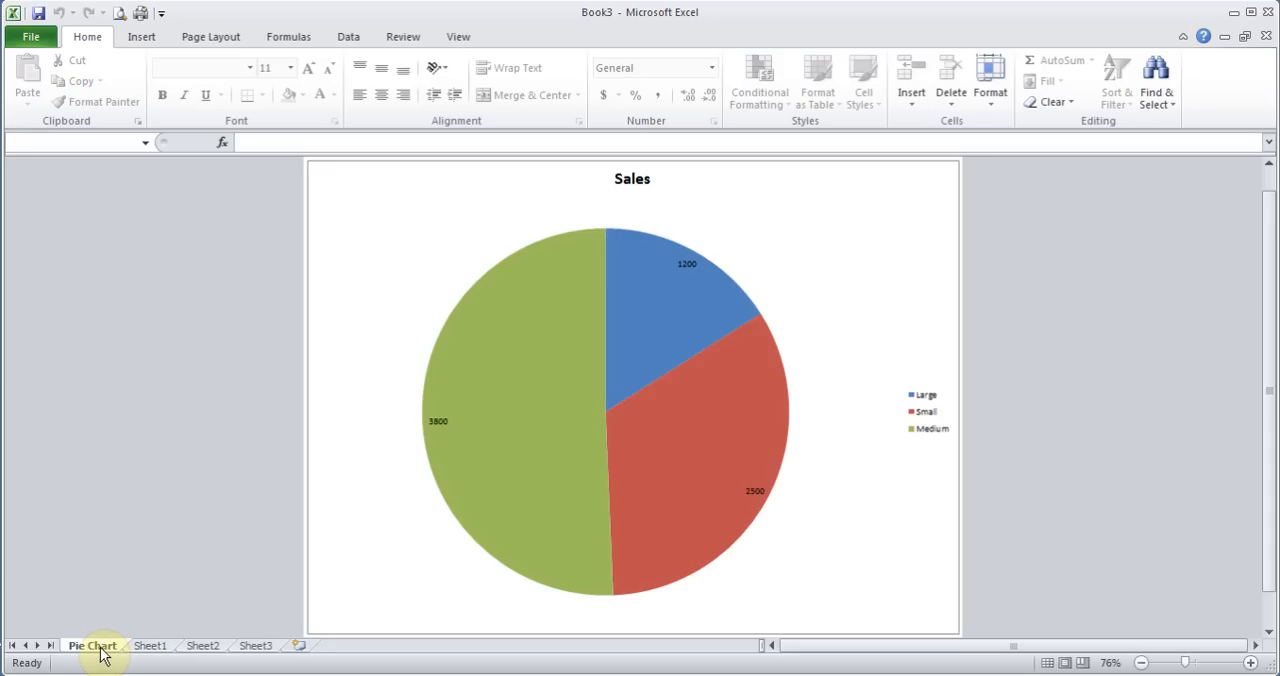
right_click(101, 652)
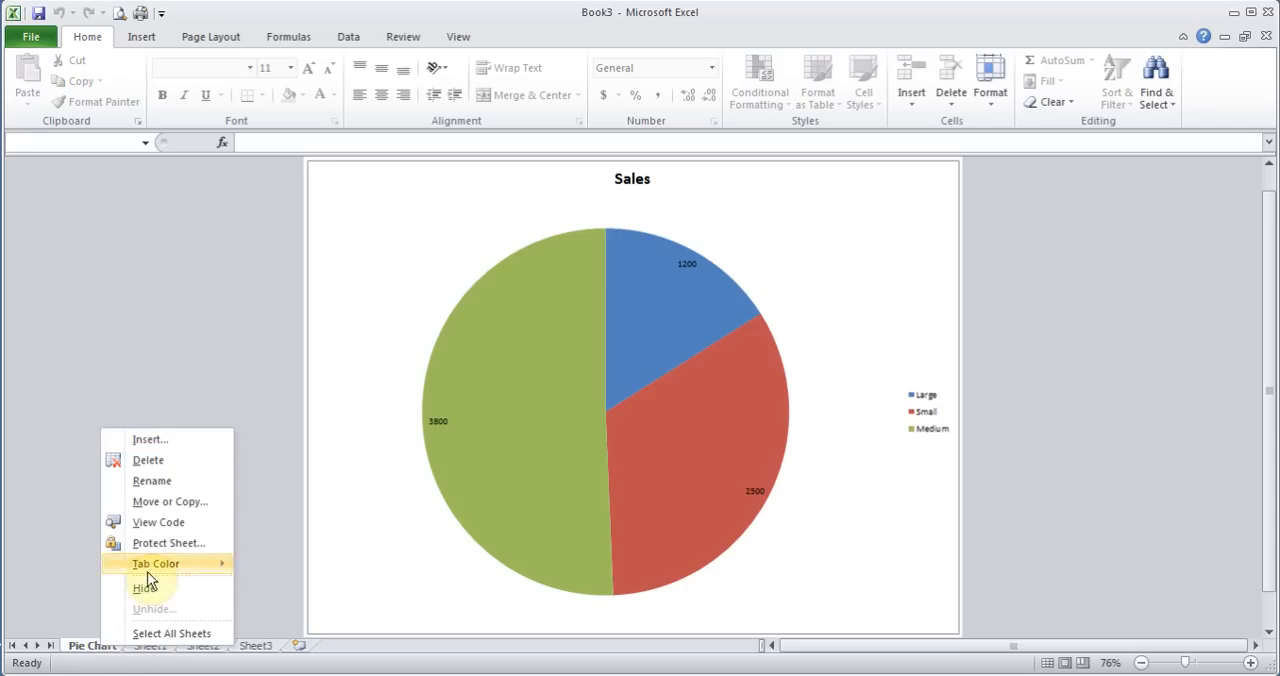
click(132, 666)
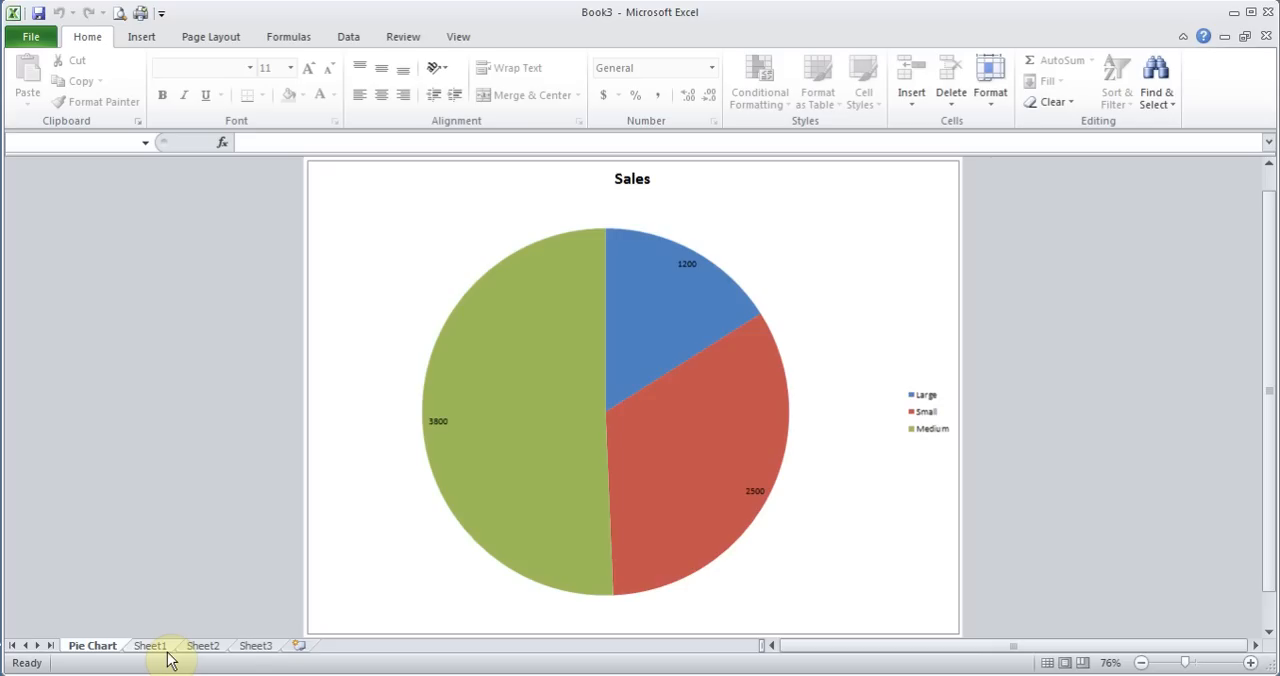
Move the pie chart from its own sheet into Sheet1 as an embedded object
click(396, 244)
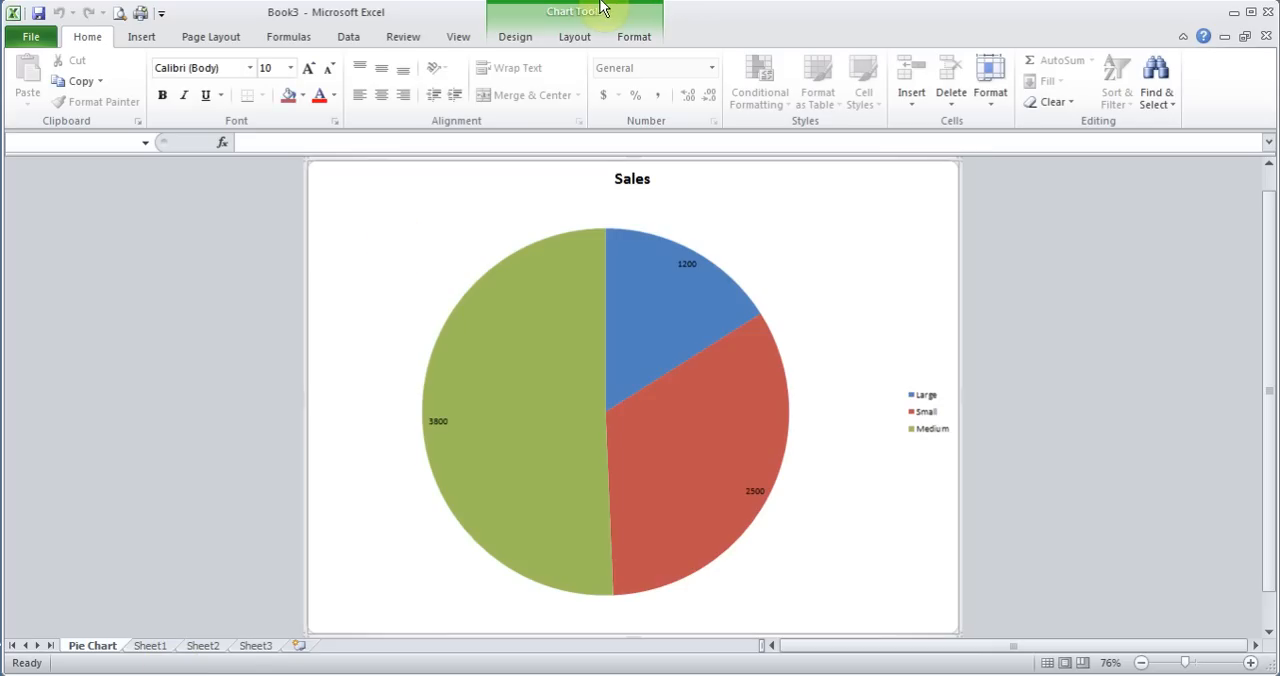
click(515, 40)
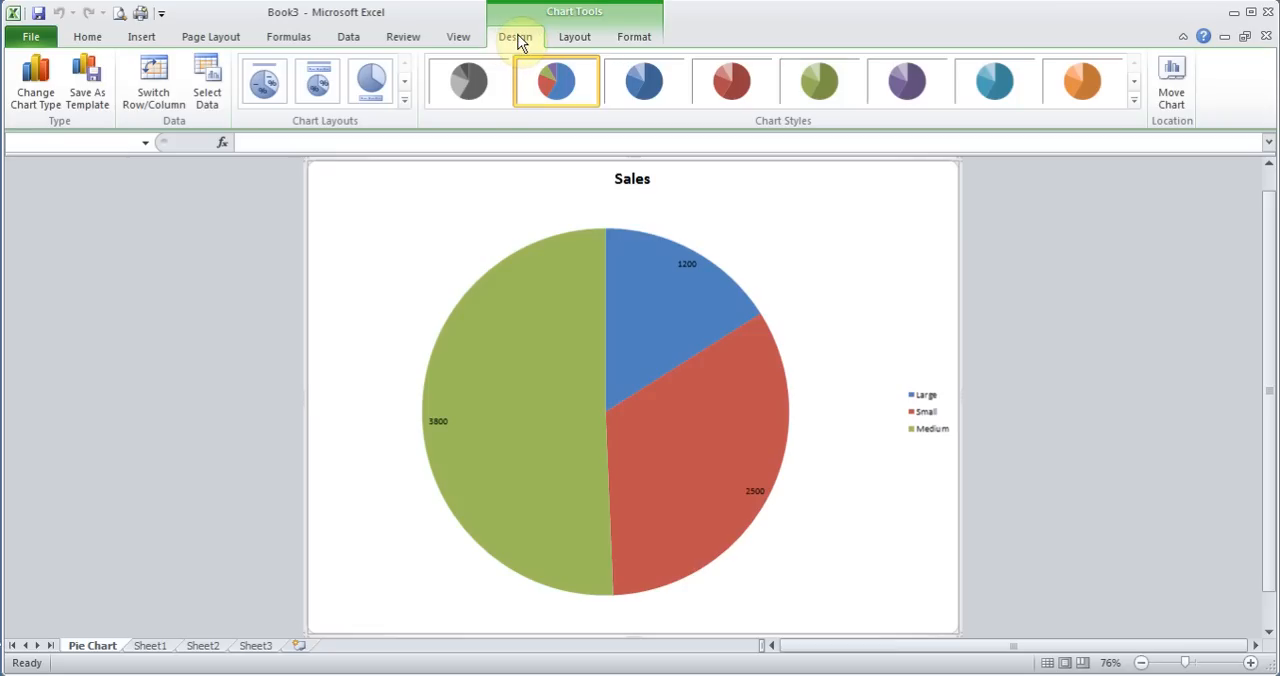
click(1172, 84)
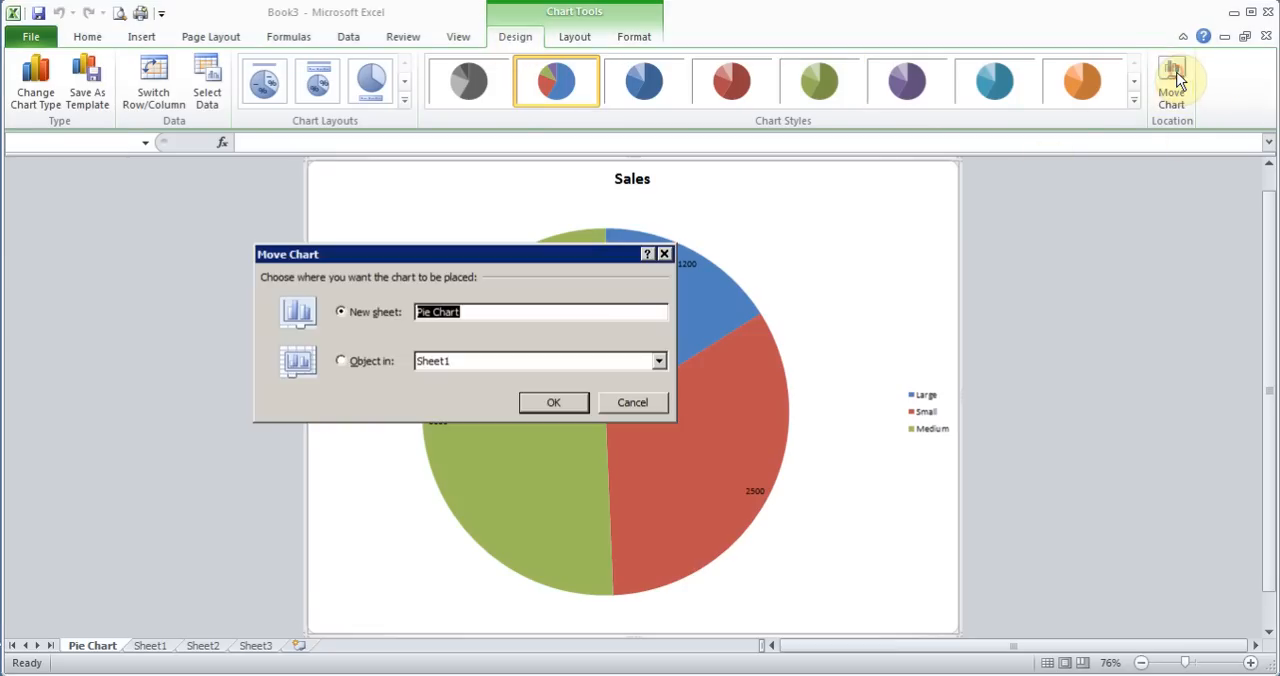
click(341, 363)
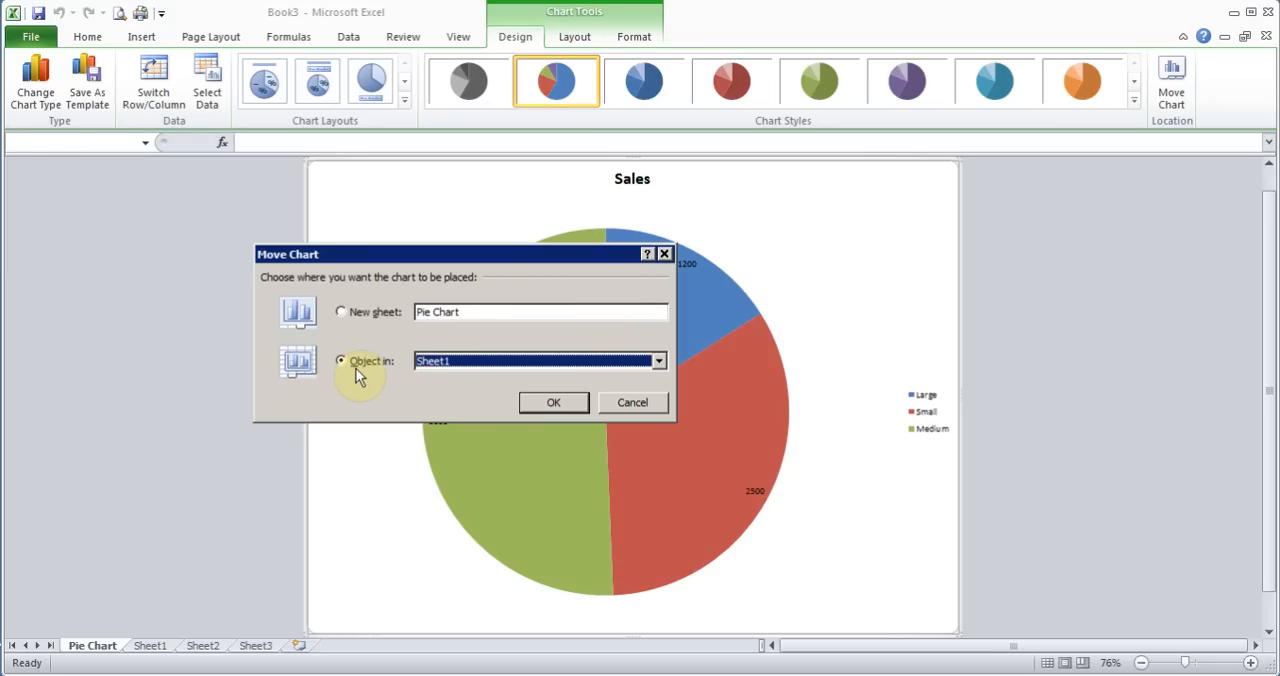
click(553, 401)
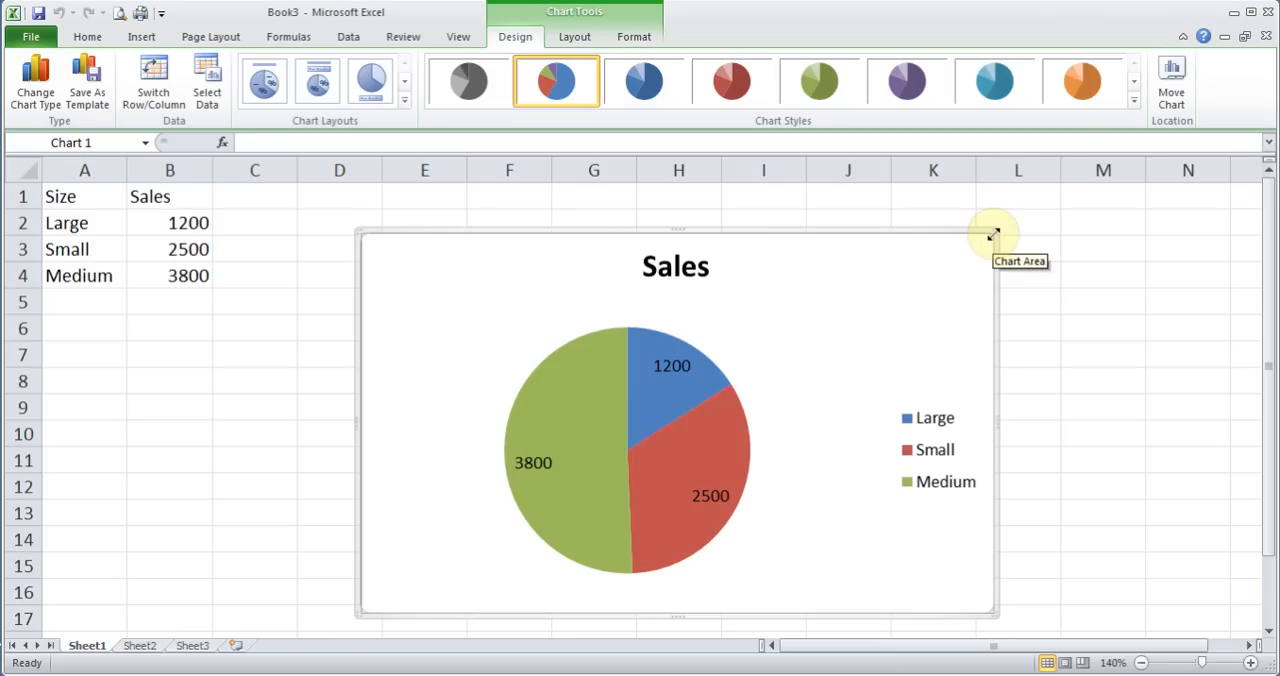
Shrink and reposition the chart directly beside the data table, and apply Layout 2 to it
drag(993, 234, 900, 263)
drag(814, 312, 687, 241)
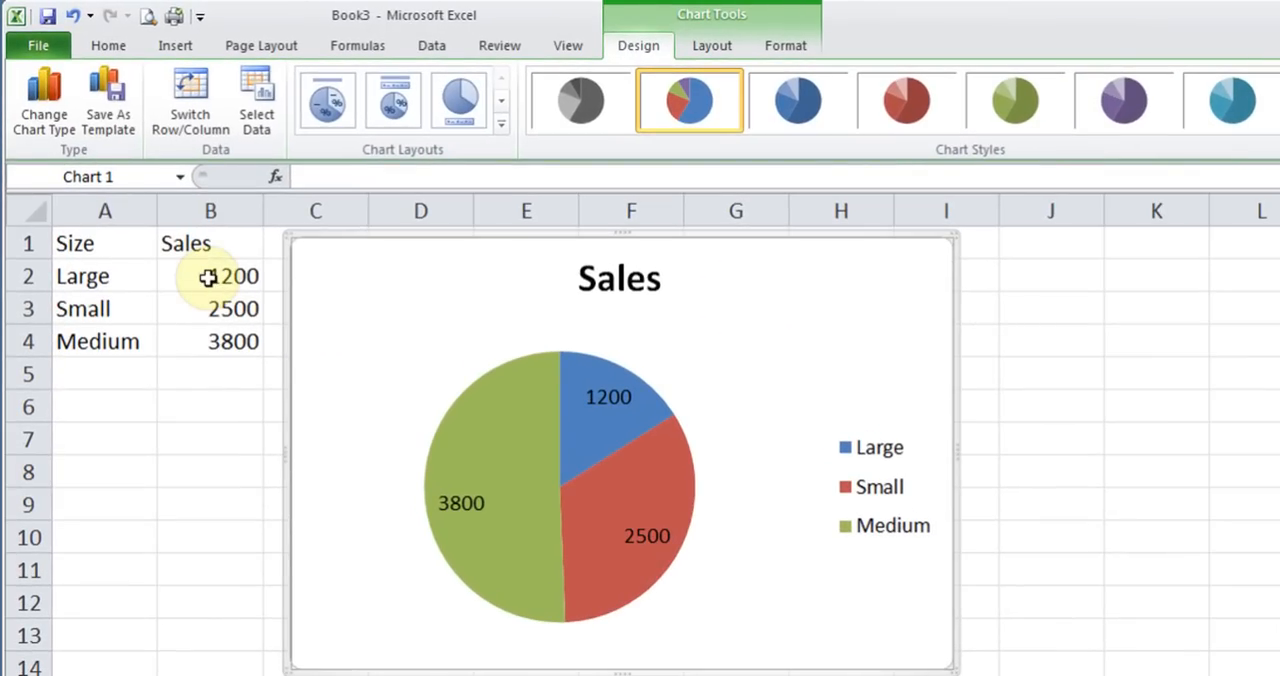
click(393, 104)
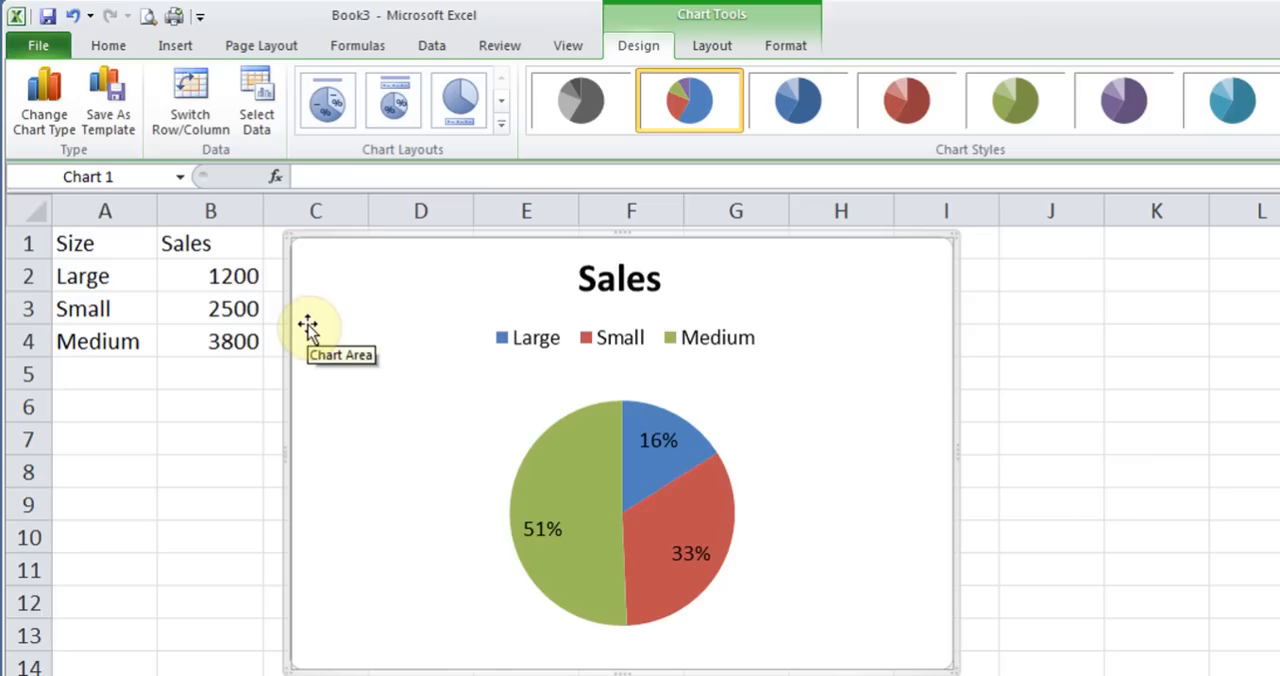
Set the Large sales value in cell B2 to 4200 and select the pie chart to show its source range
click(206, 282)
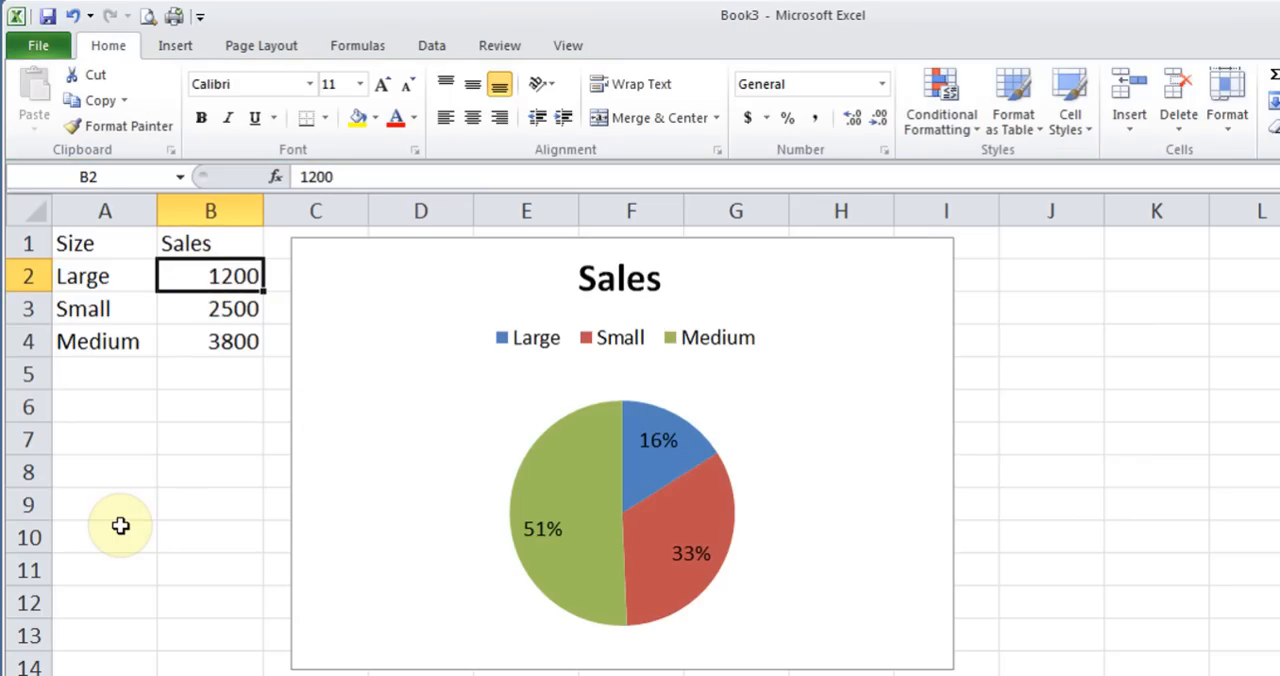
text(4200)
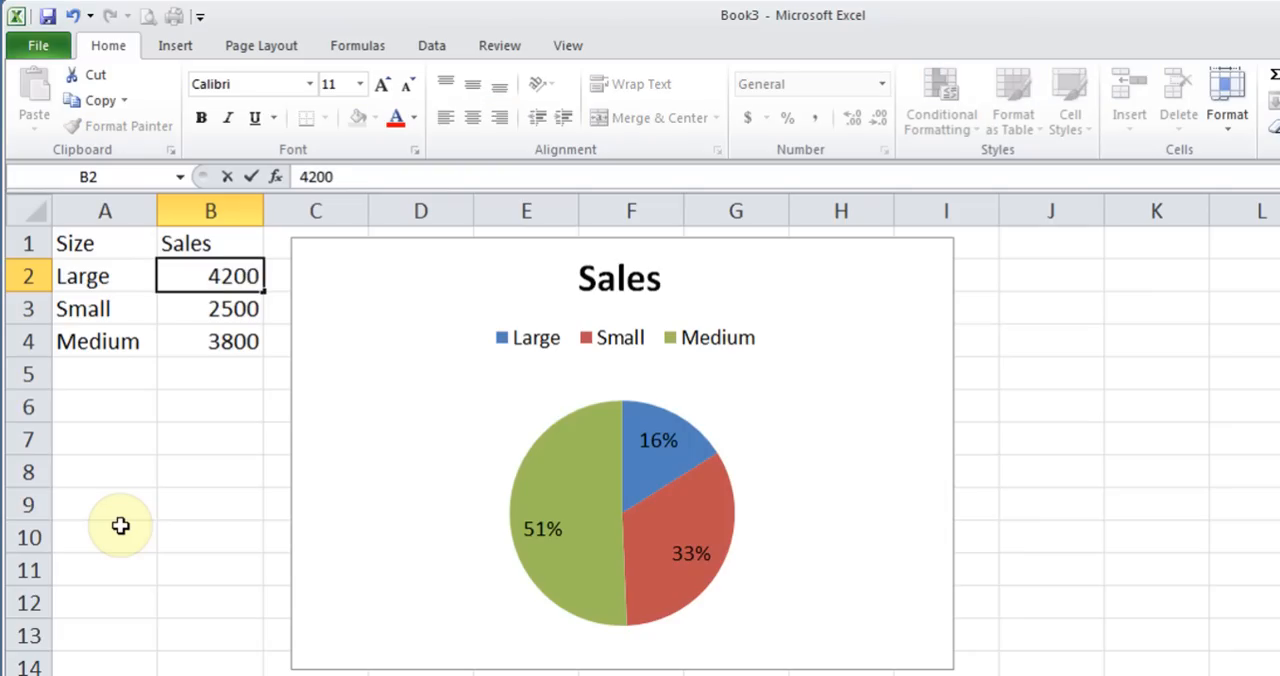
key(Return)
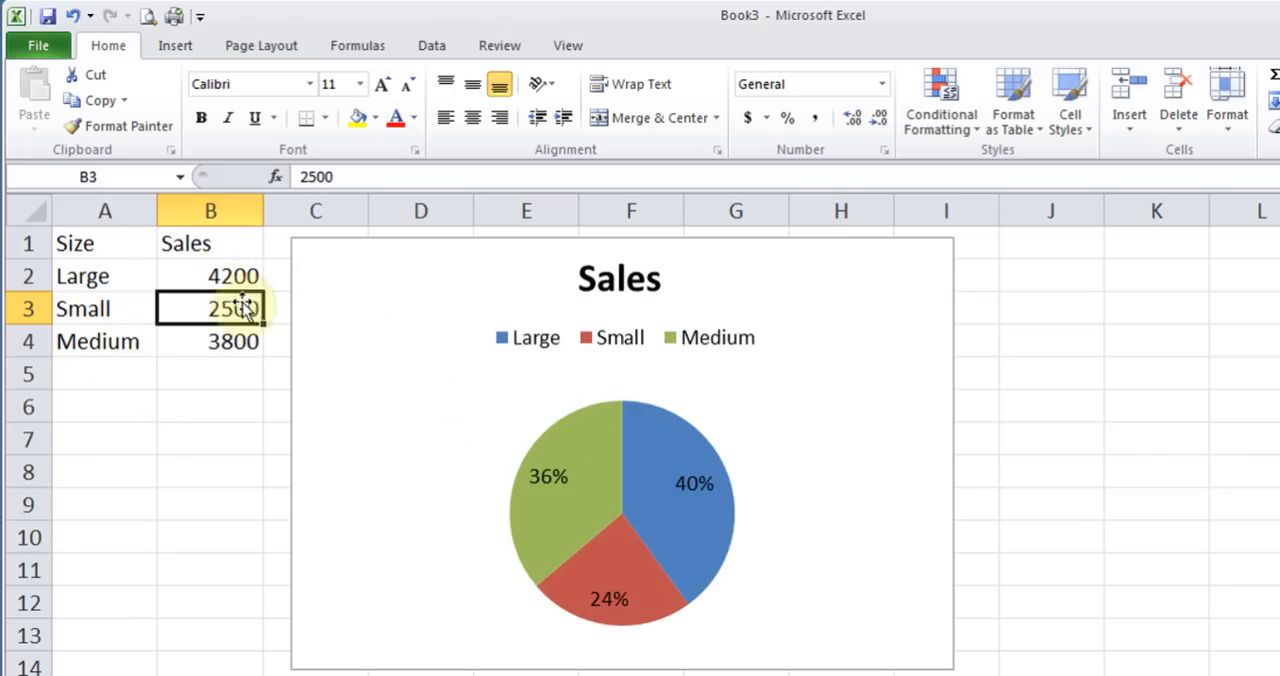
click(410, 423)
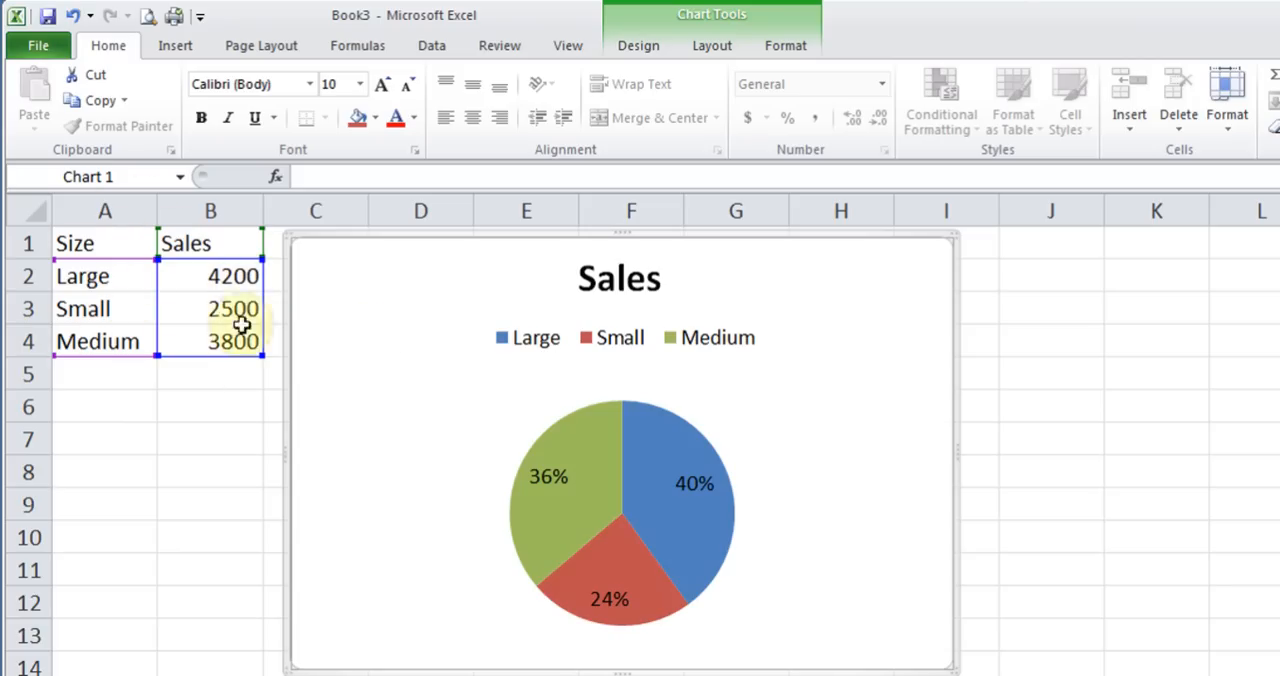
Add a new row to the sales data with the size Xlarge in A5 and sales of 1500 in B5
click(109, 381)
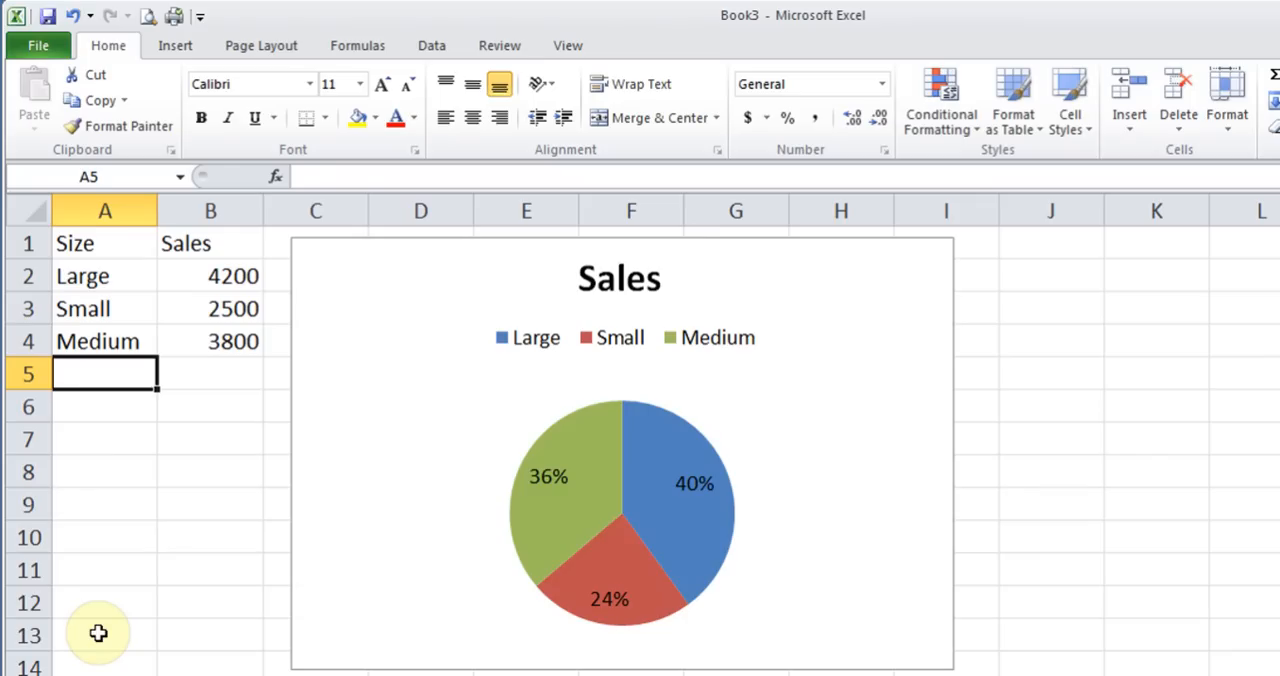
text(Xlarge)
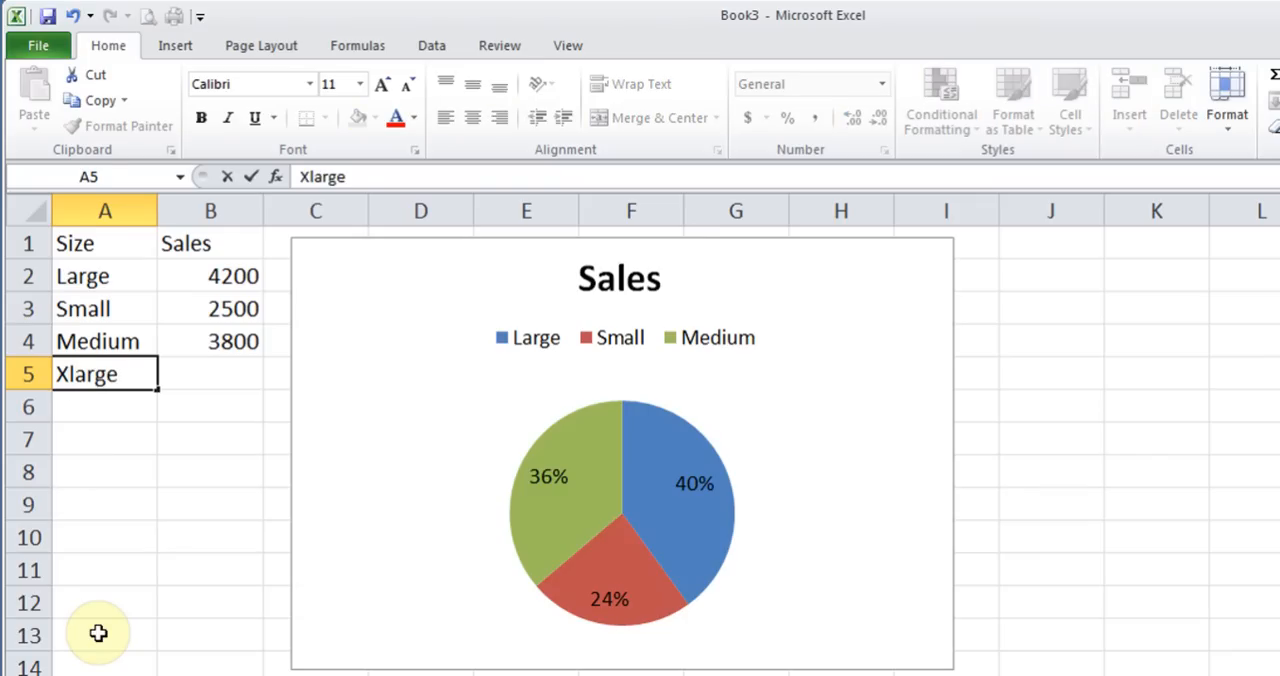
key(Tab)
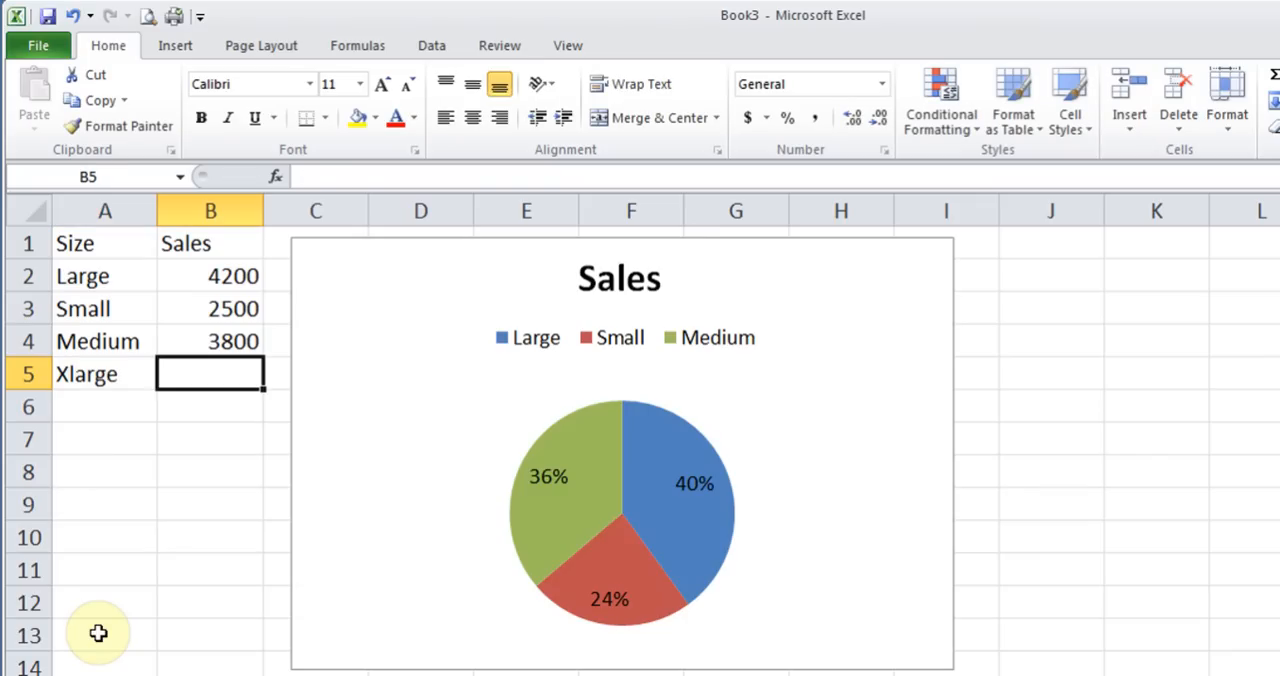
text(1500)
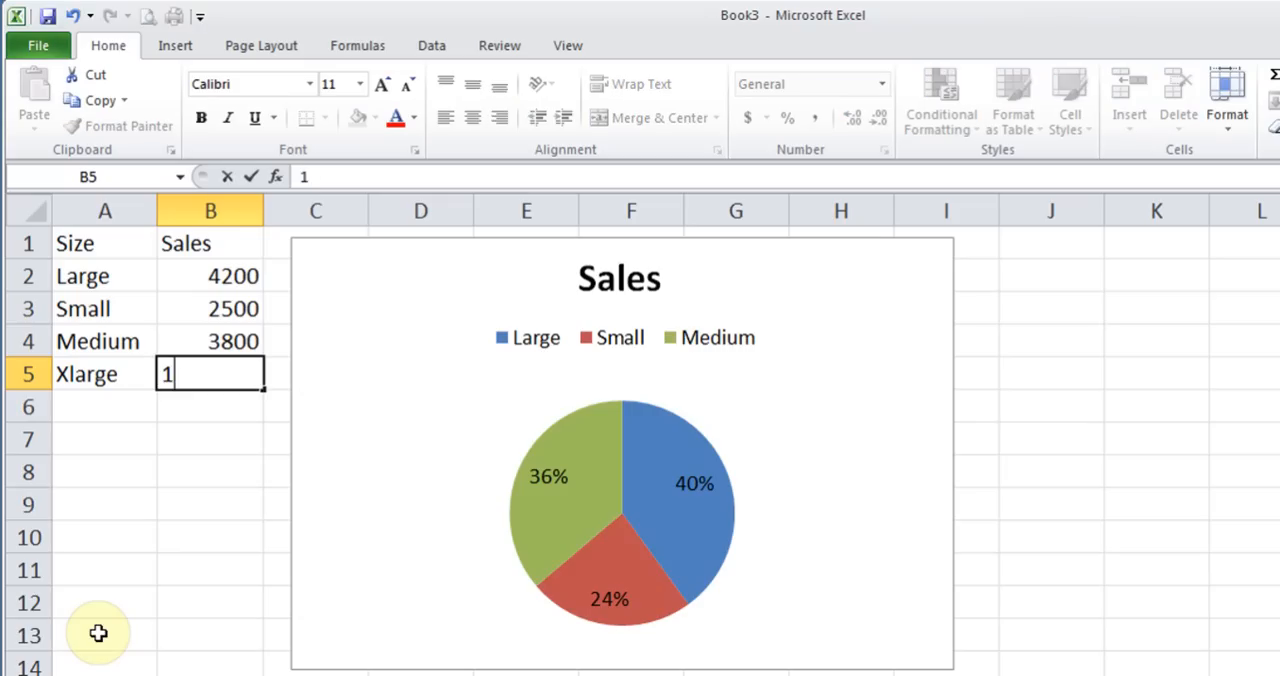
key(Return)
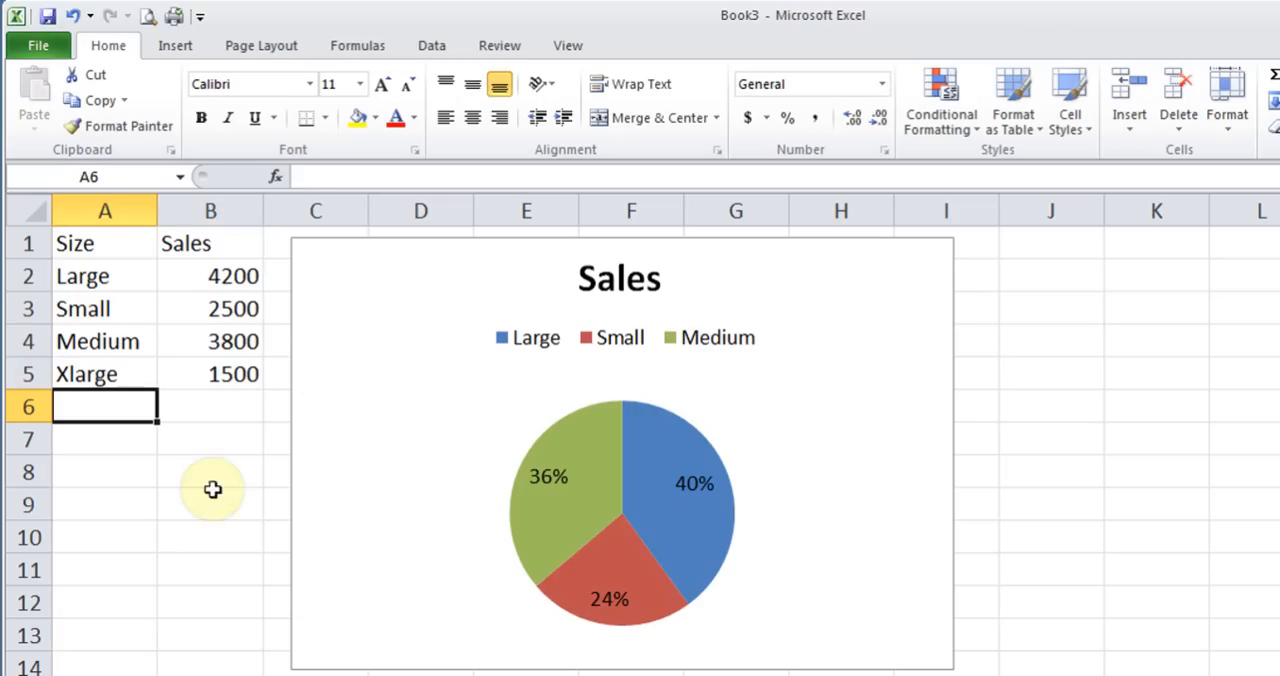
Extend the pie chart's source range by one row to include the Xlarge data in A5:B5
click(117, 375)
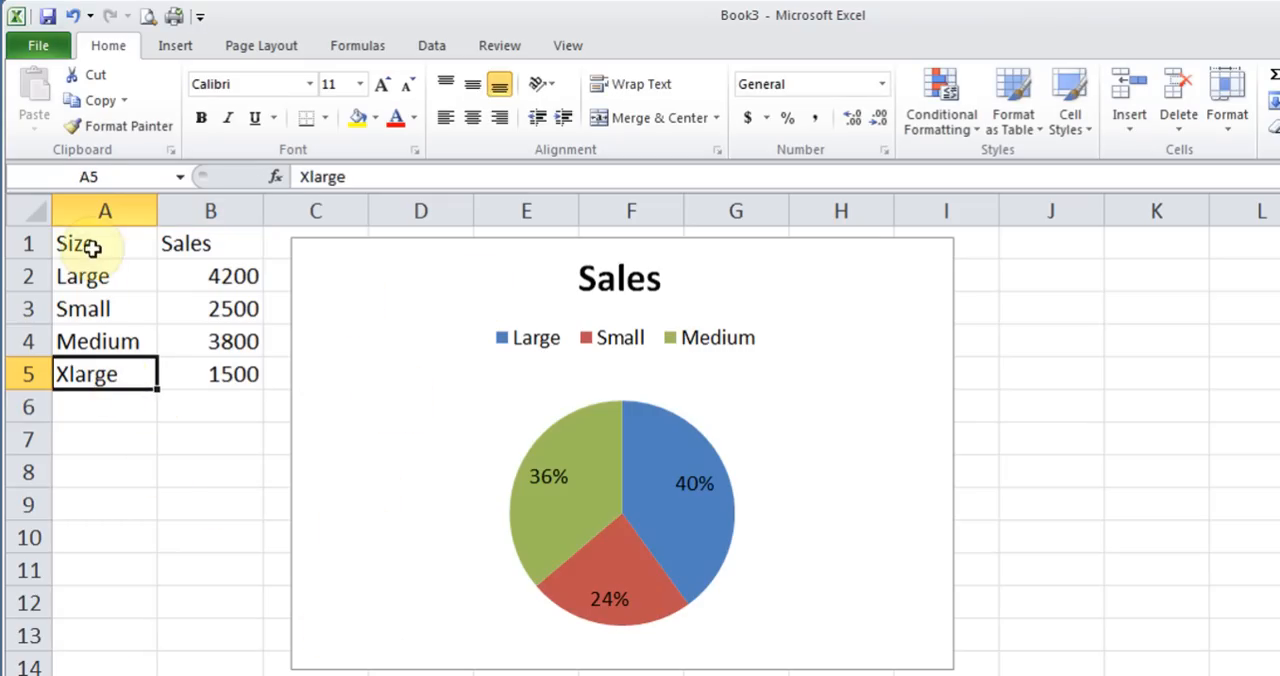
drag(89, 246, 216, 333)
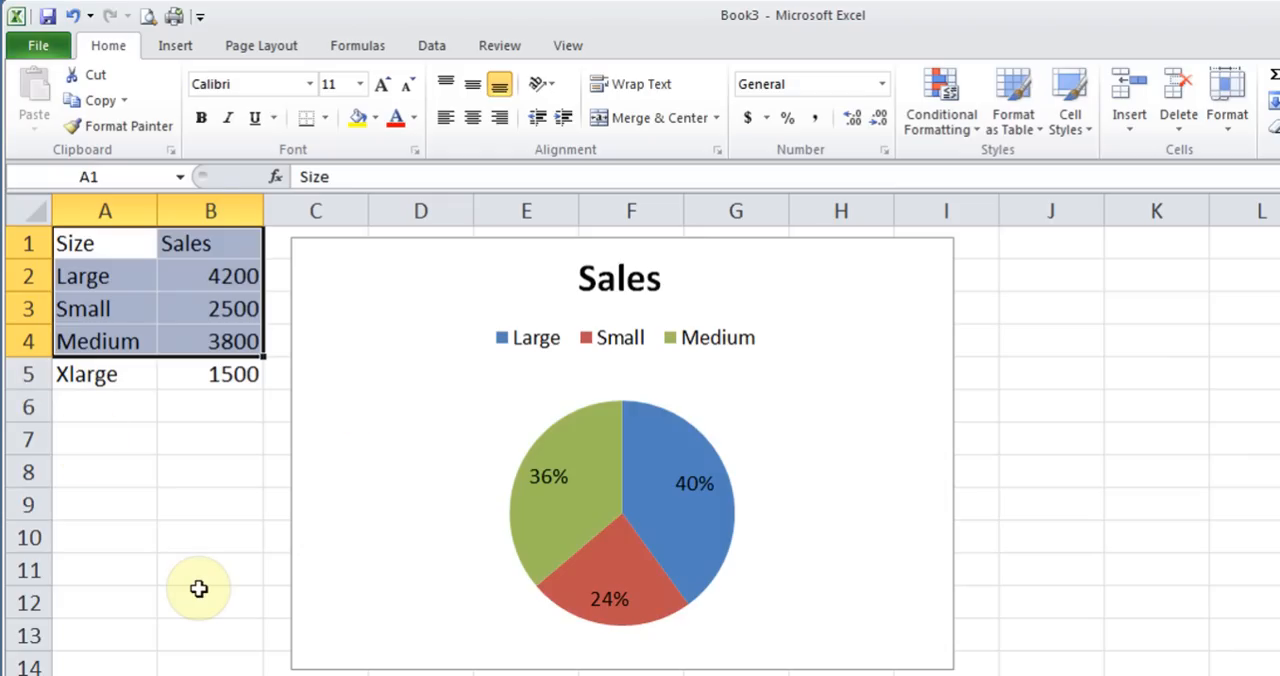
click(422, 323)
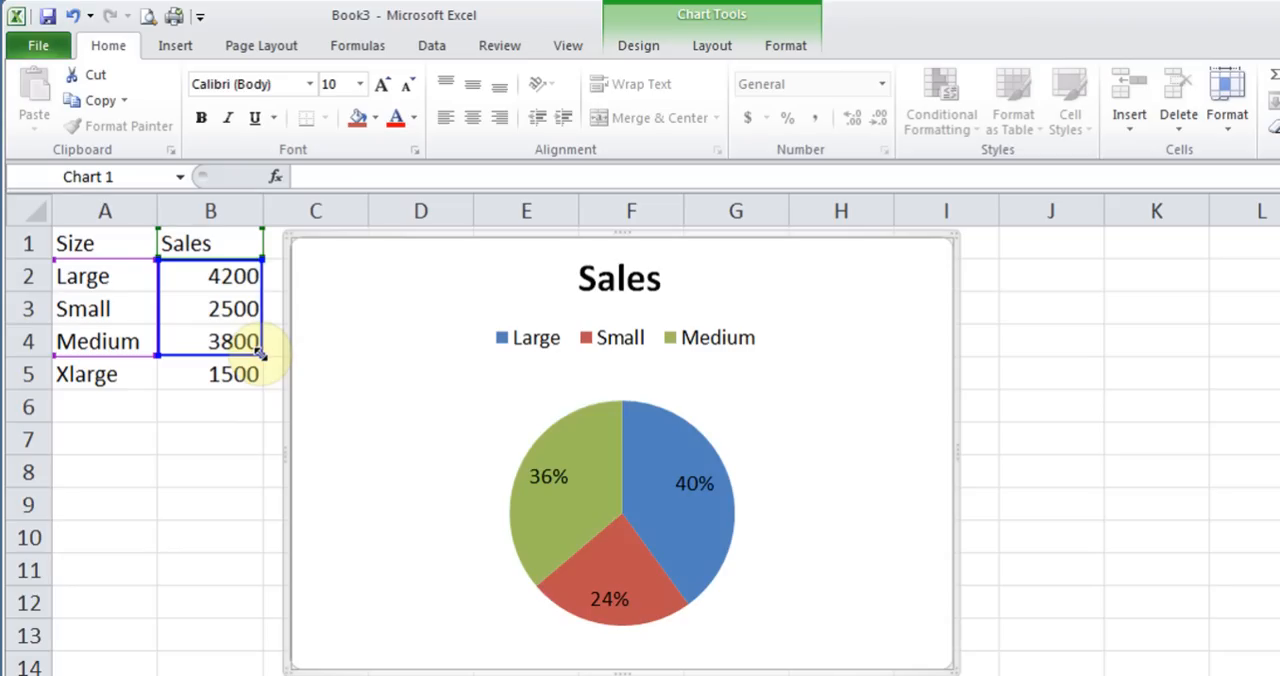
drag(260, 354, 255, 384)
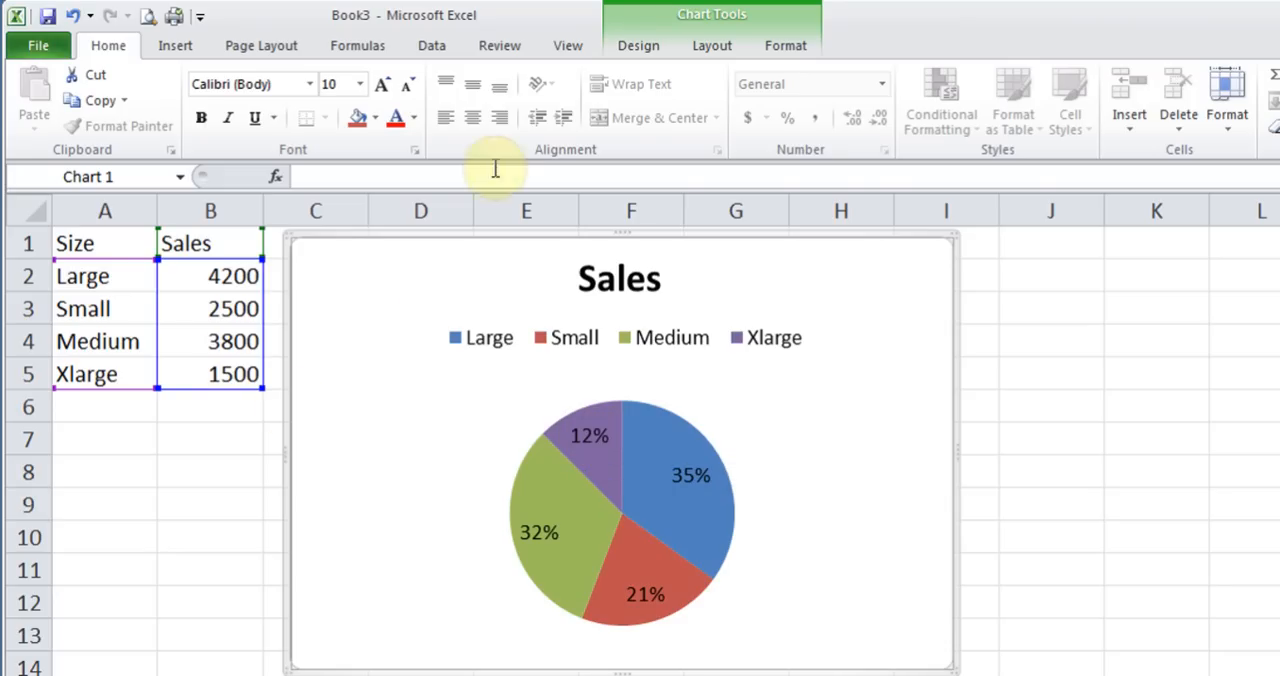
Reselect the chart's data range as A1:B4 on Sheet1 through Select Data, leaving out the Xlarge row
click(648, 45)
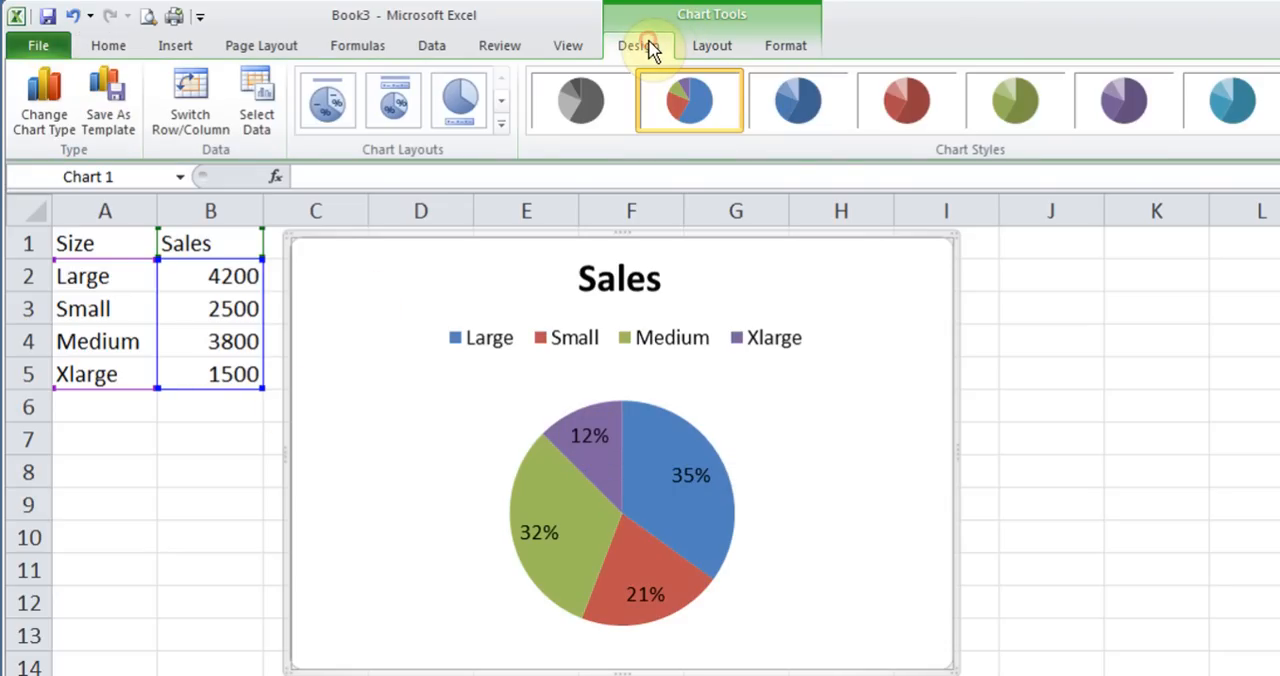
click(258, 96)
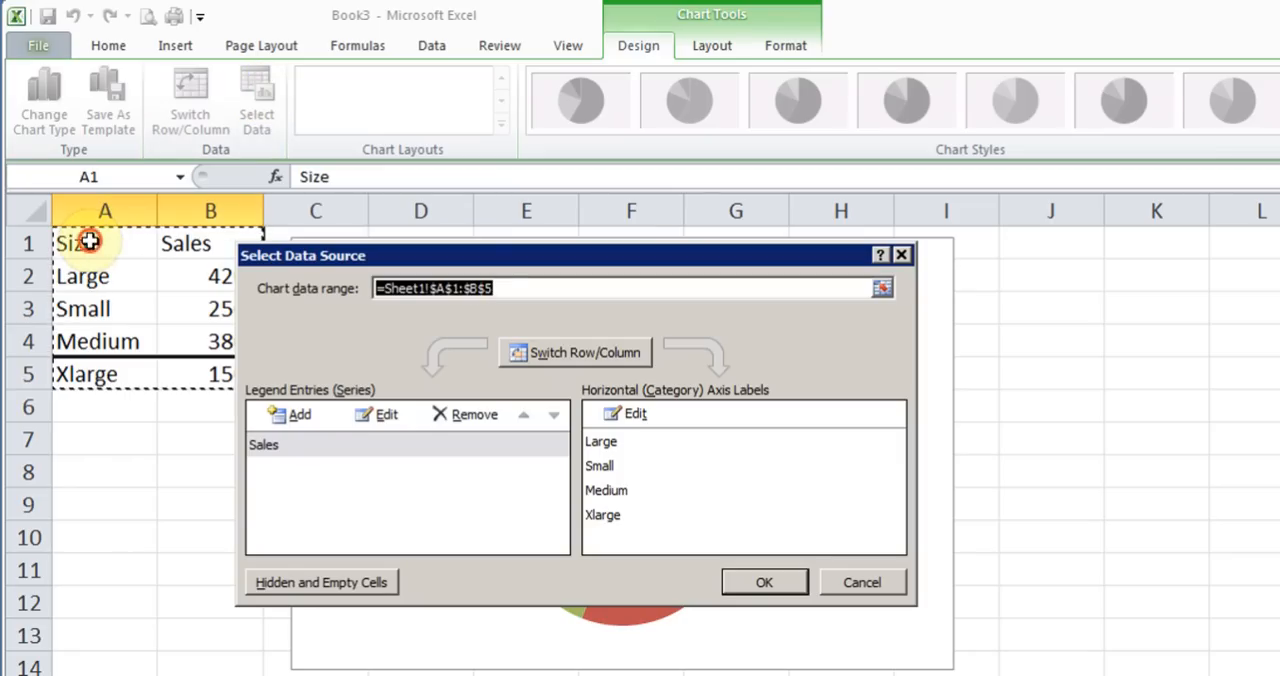
drag(94, 240, 211, 333)
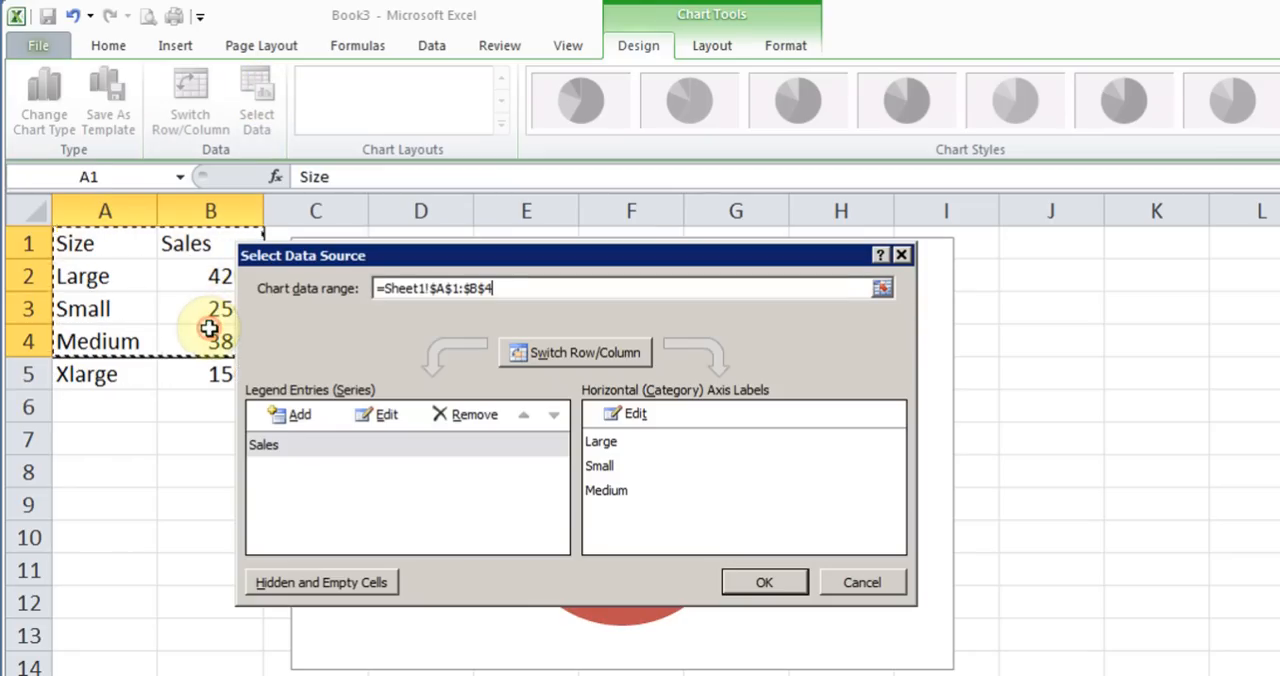
click(764, 581)
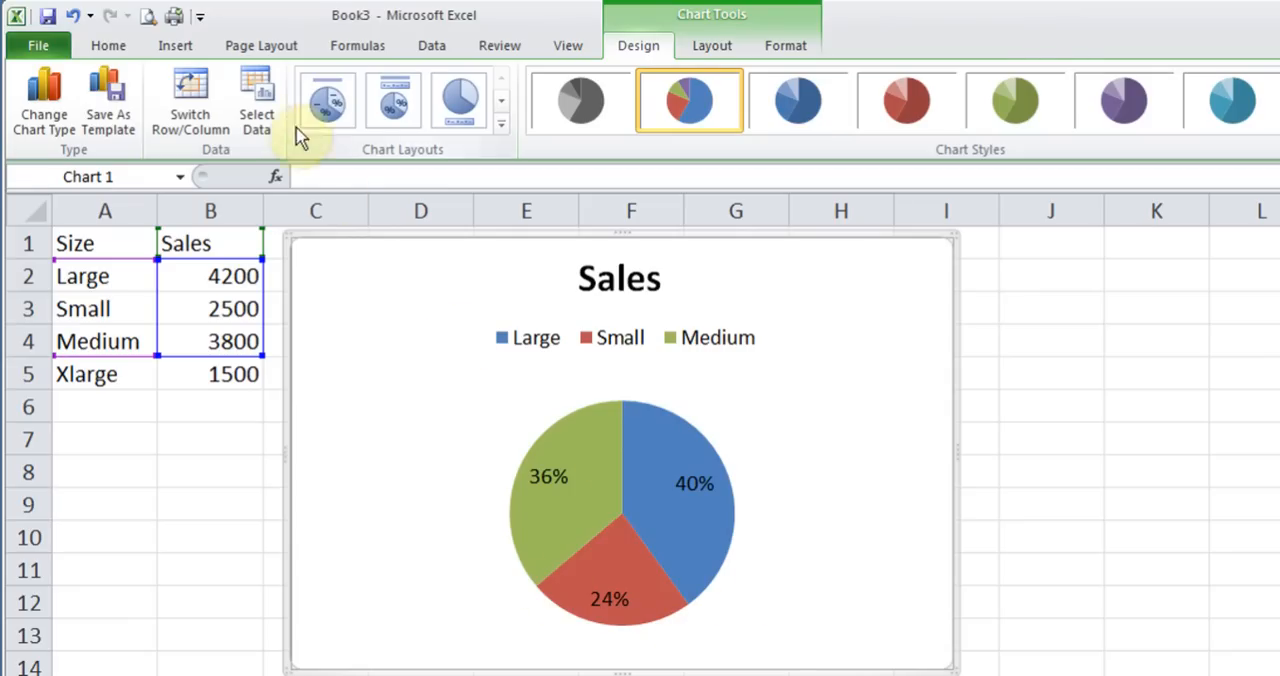
Set the chart's data range to A1:B5 on Sheet1 through Select Data, including the Xlarge row
click(258, 100)
drag(100, 243, 228, 378)
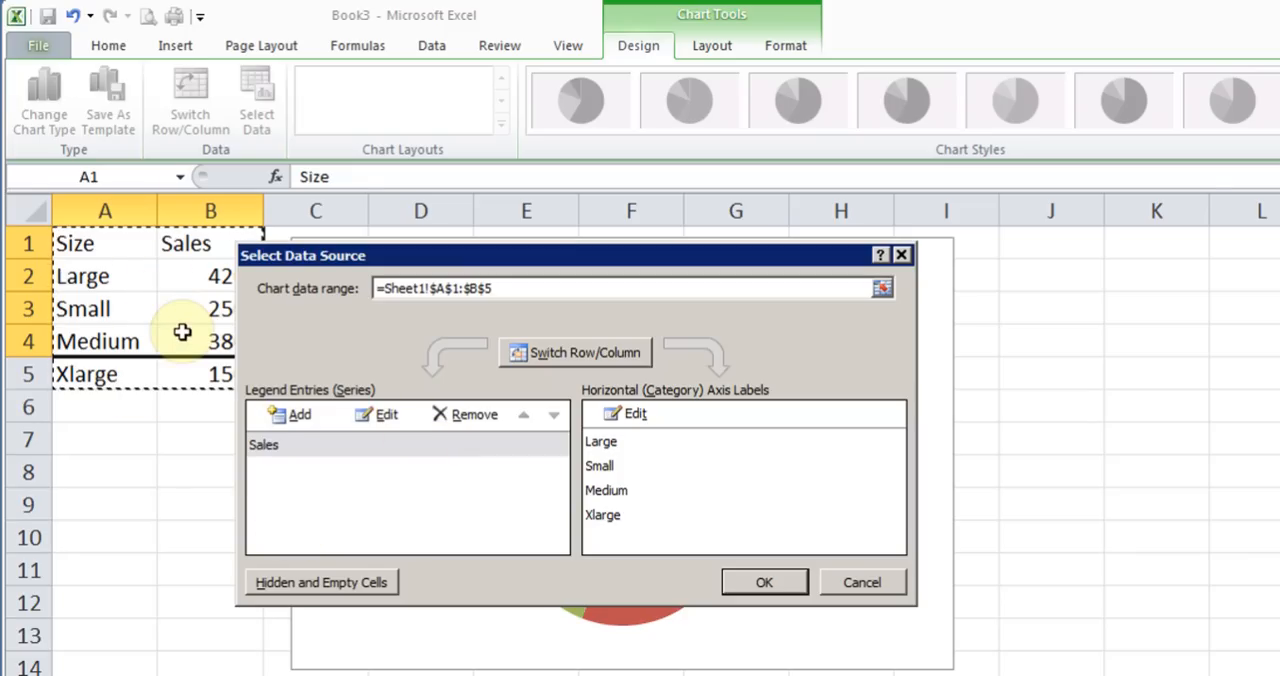
click(766, 584)
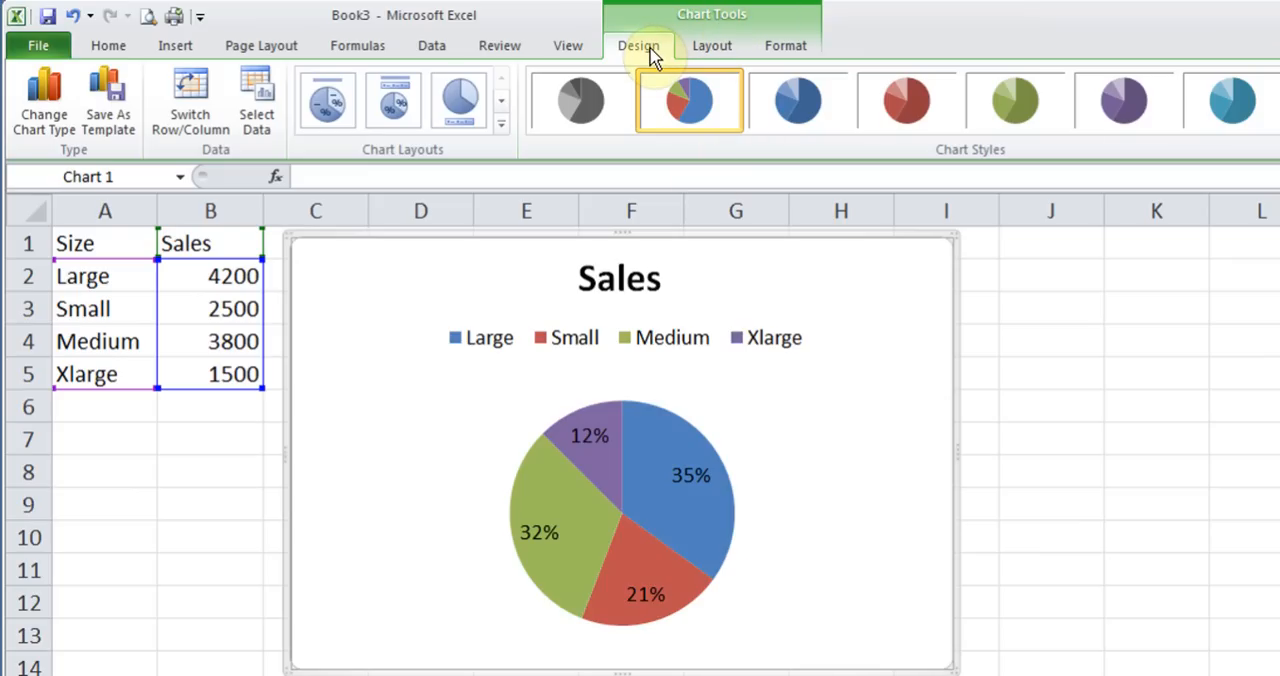
Remove the title from the pie chart by setting the chart title option to None
click(718, 47)
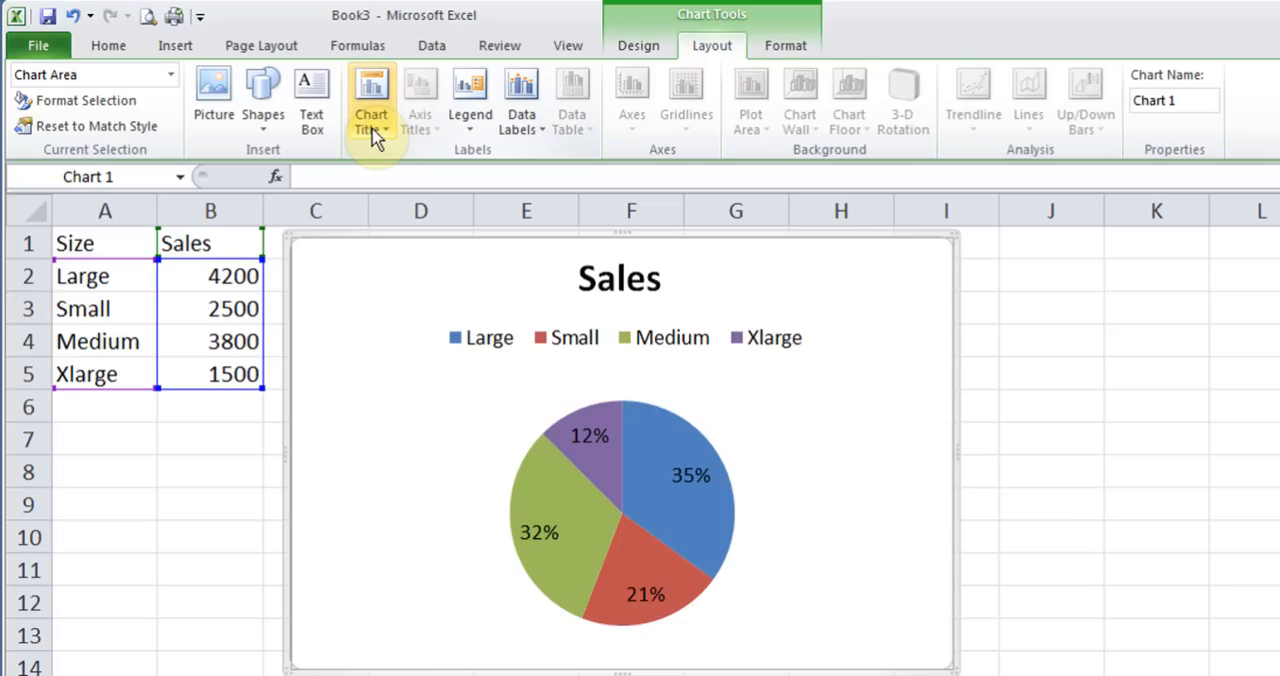
click(371, 130)
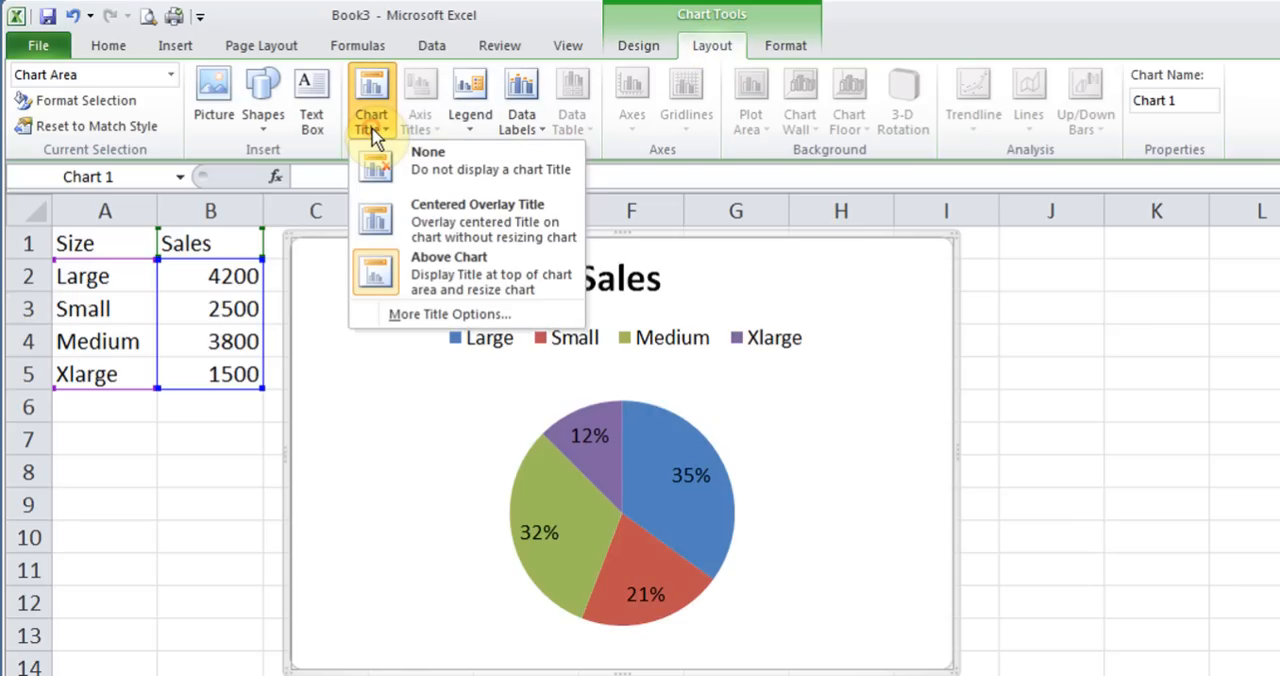
click(376, 245)
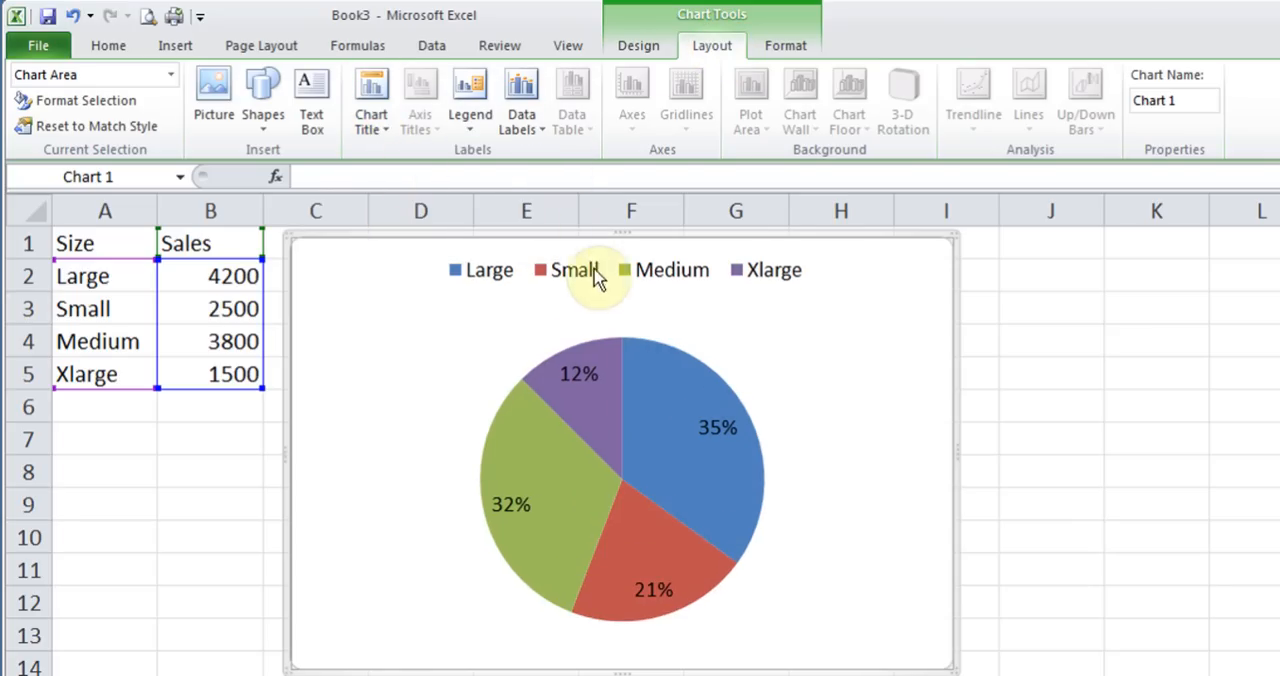
Add a chart title with the Above Chart option and change its text to "Sales by Size"
click(372, 120)
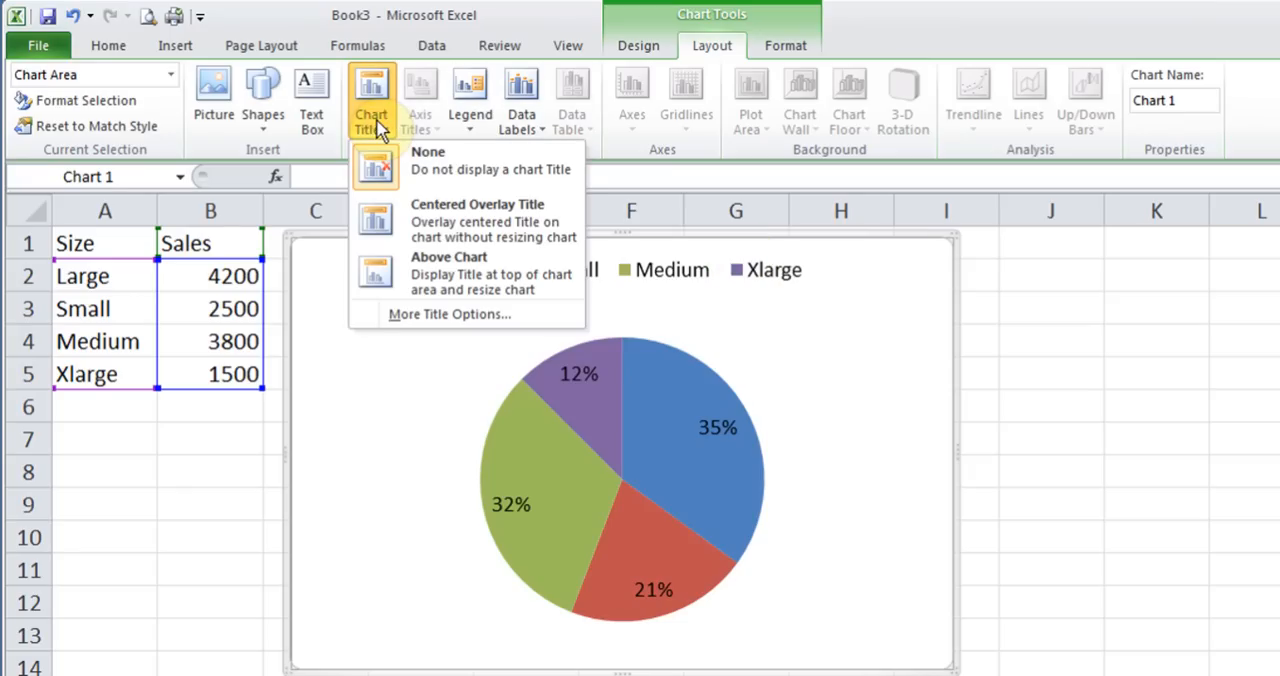
click(435, 272)
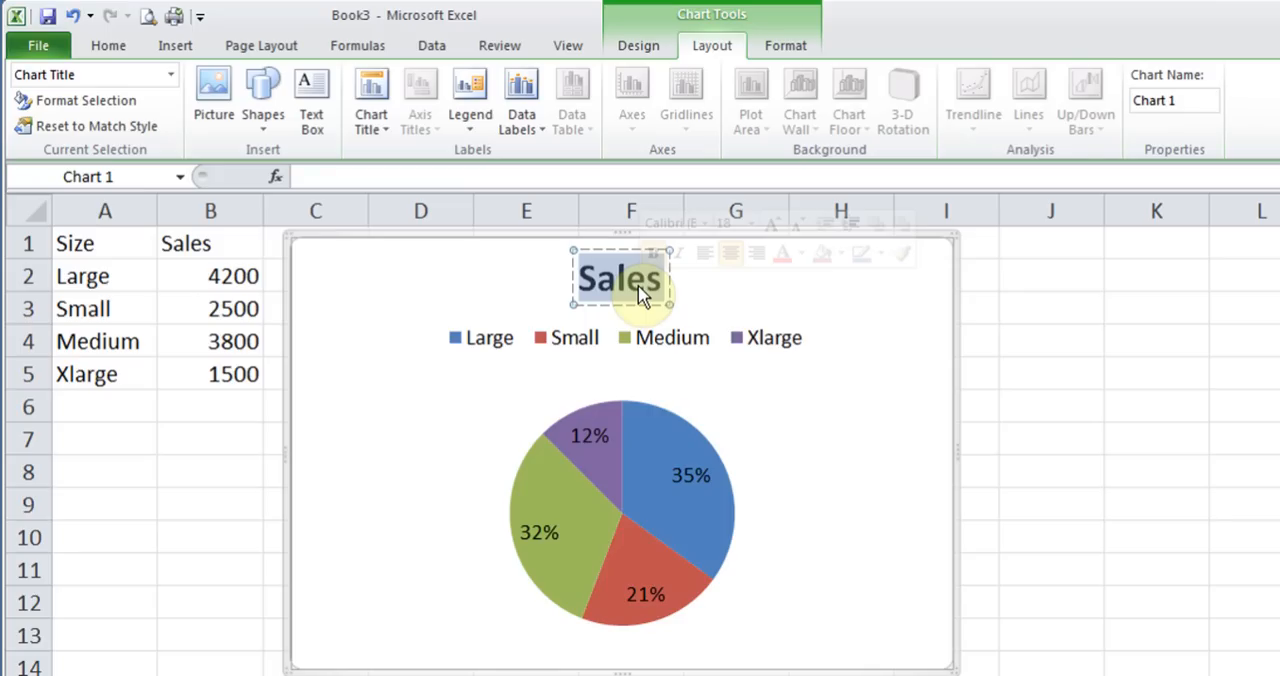
text(Sales b)
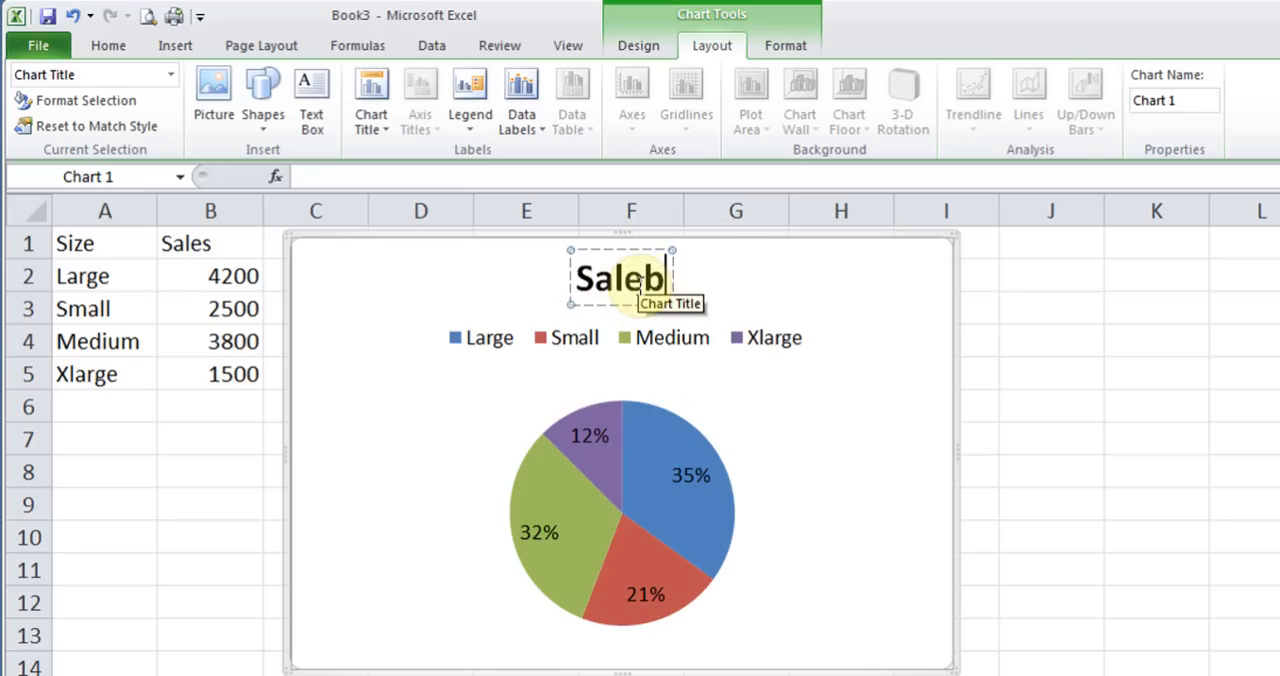
text(y Size)
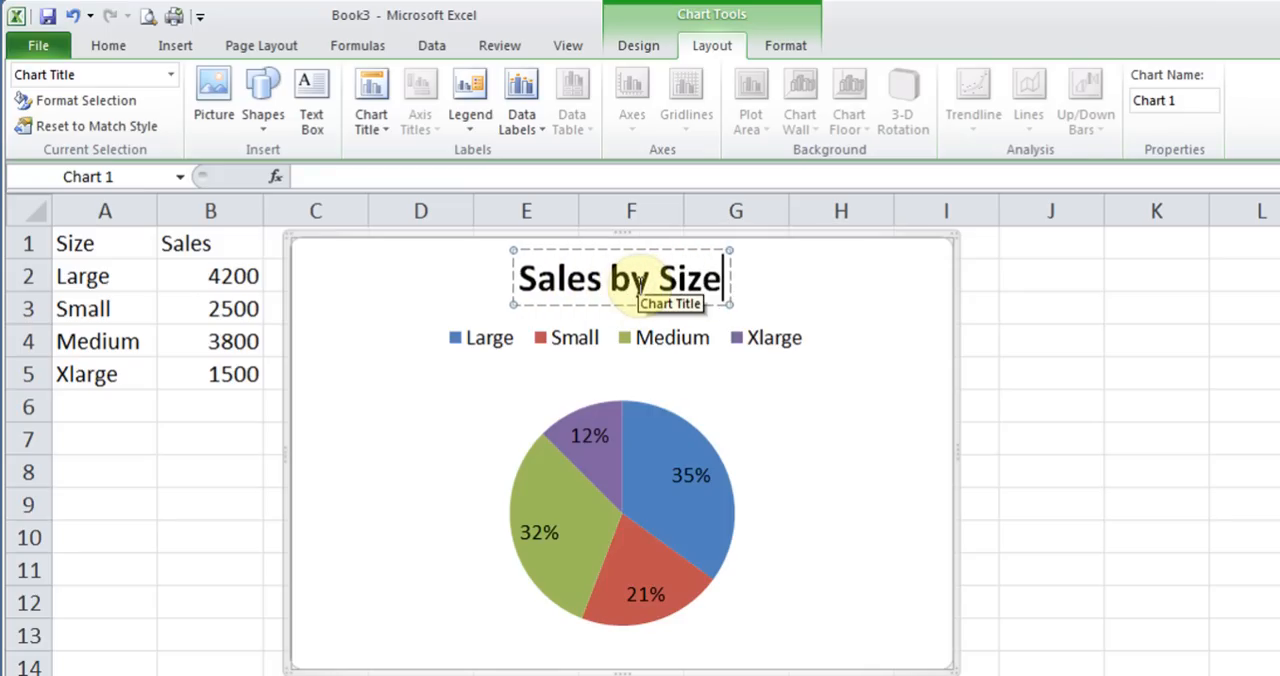
click(768, 289)
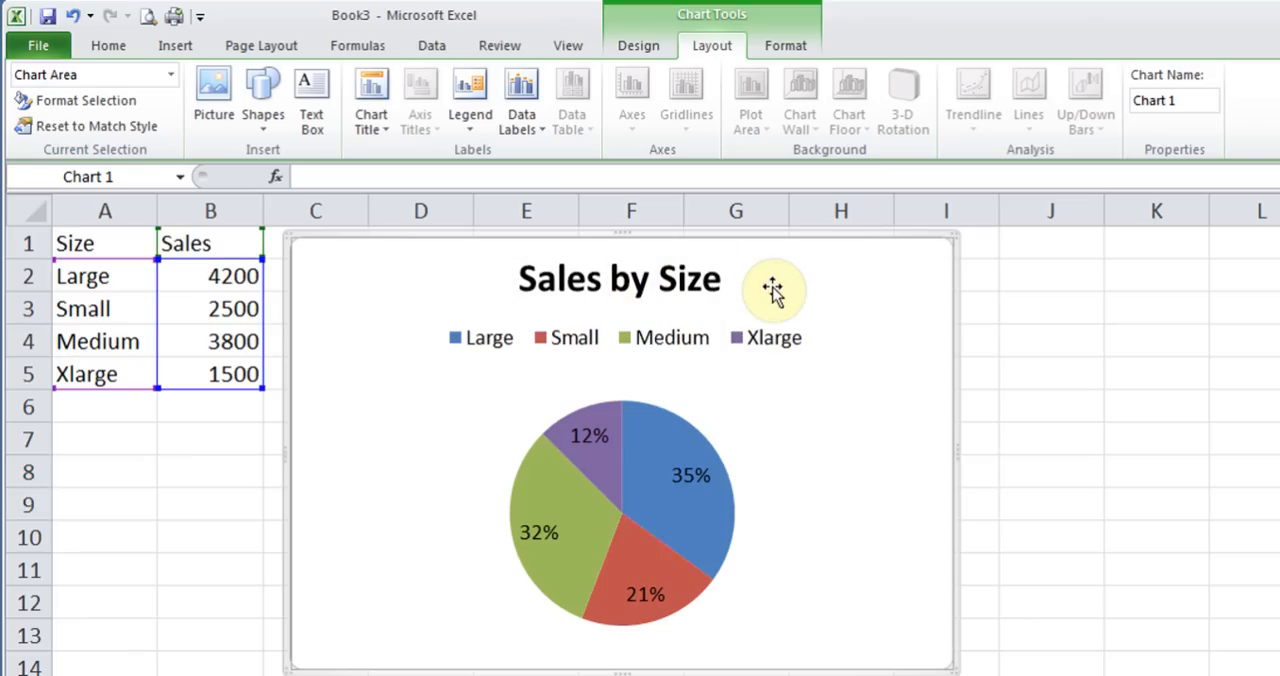
Try the legend at the left of the pie chart, and settle on showing it at the right
click(470, 115)
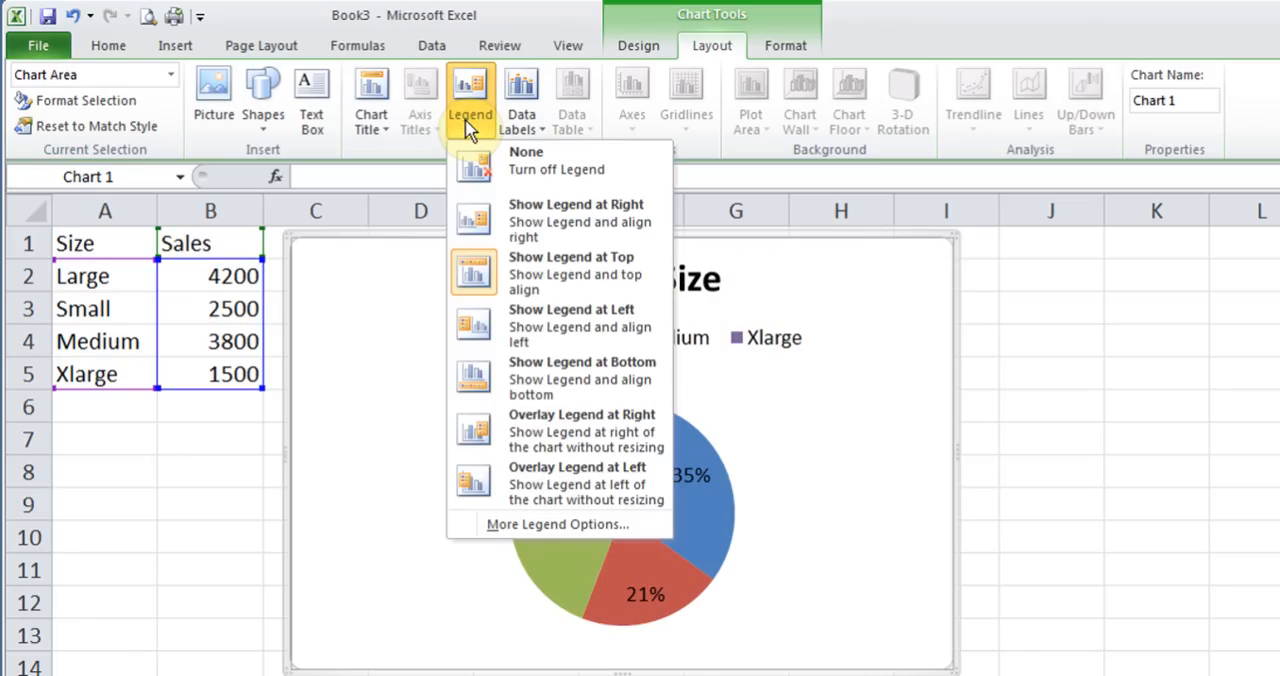
click(803, 304)
click(757, 345)
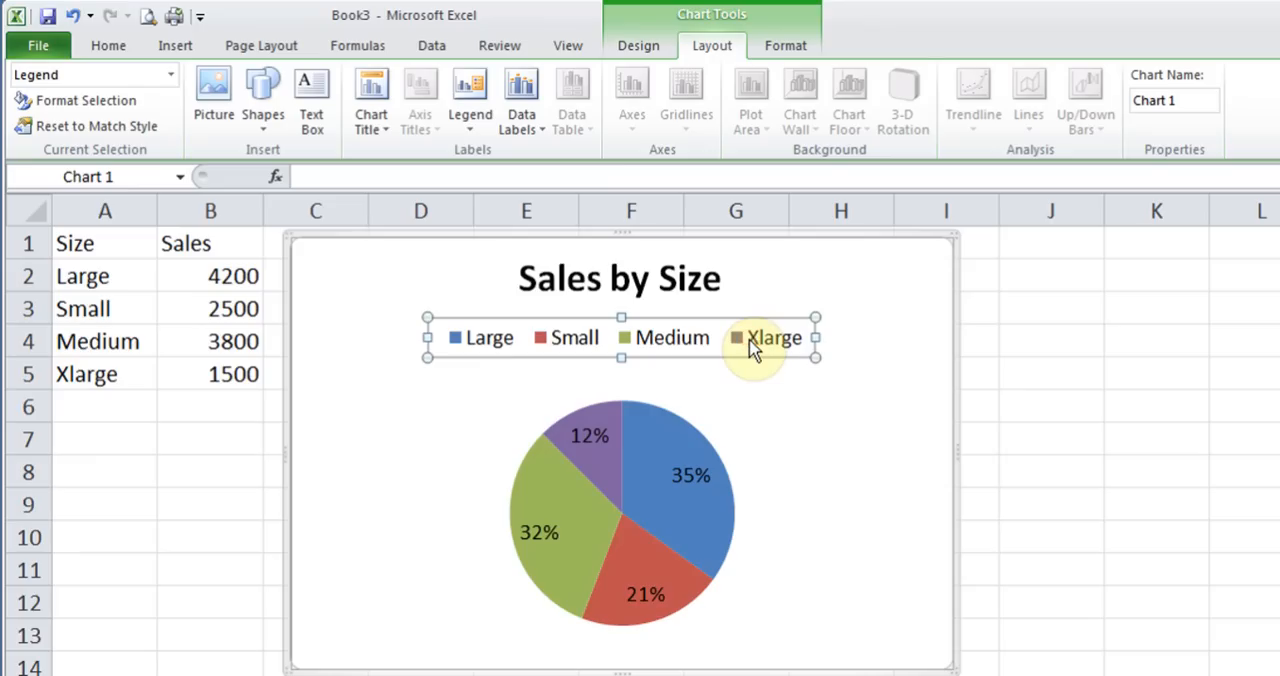
click(470, 115)
click(568, 340)
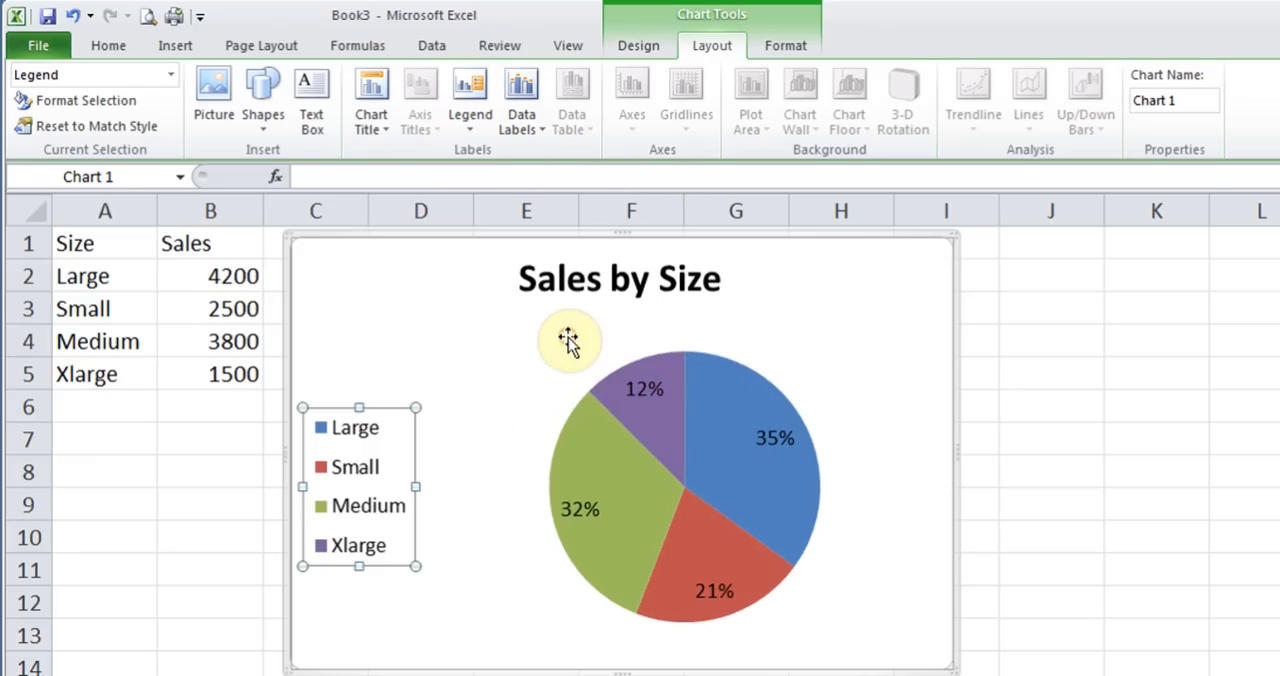
click(480, 112)
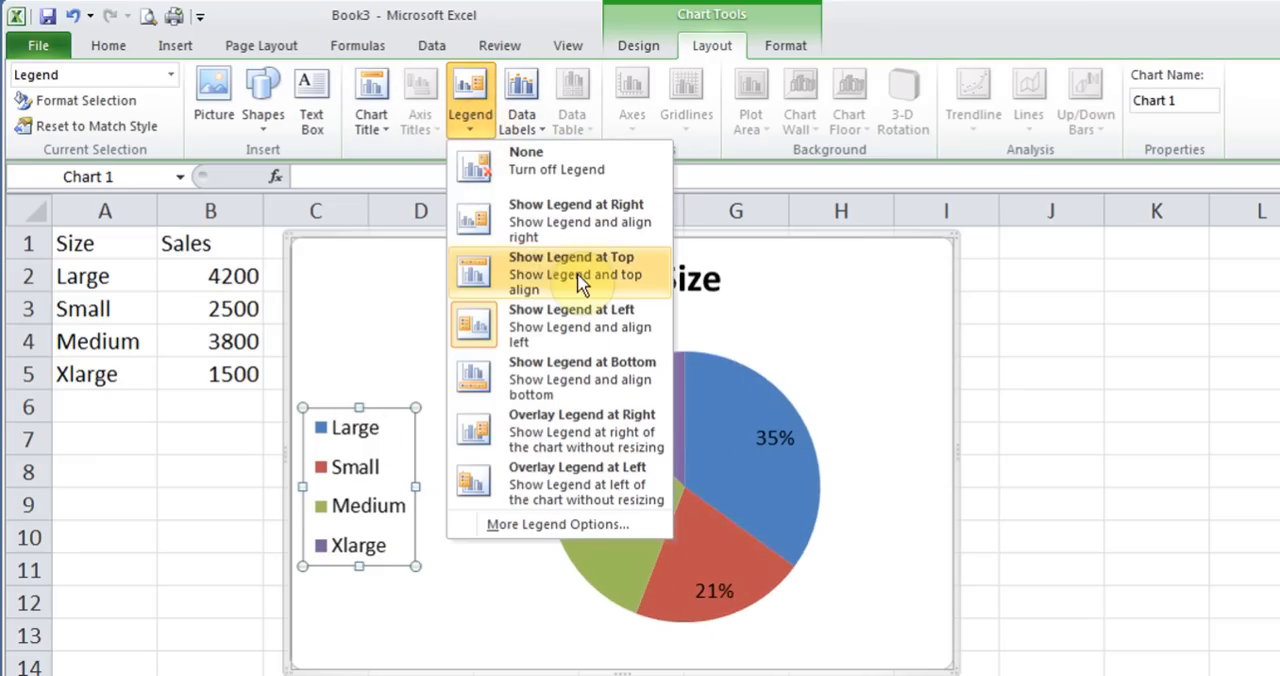
click(579, 209)
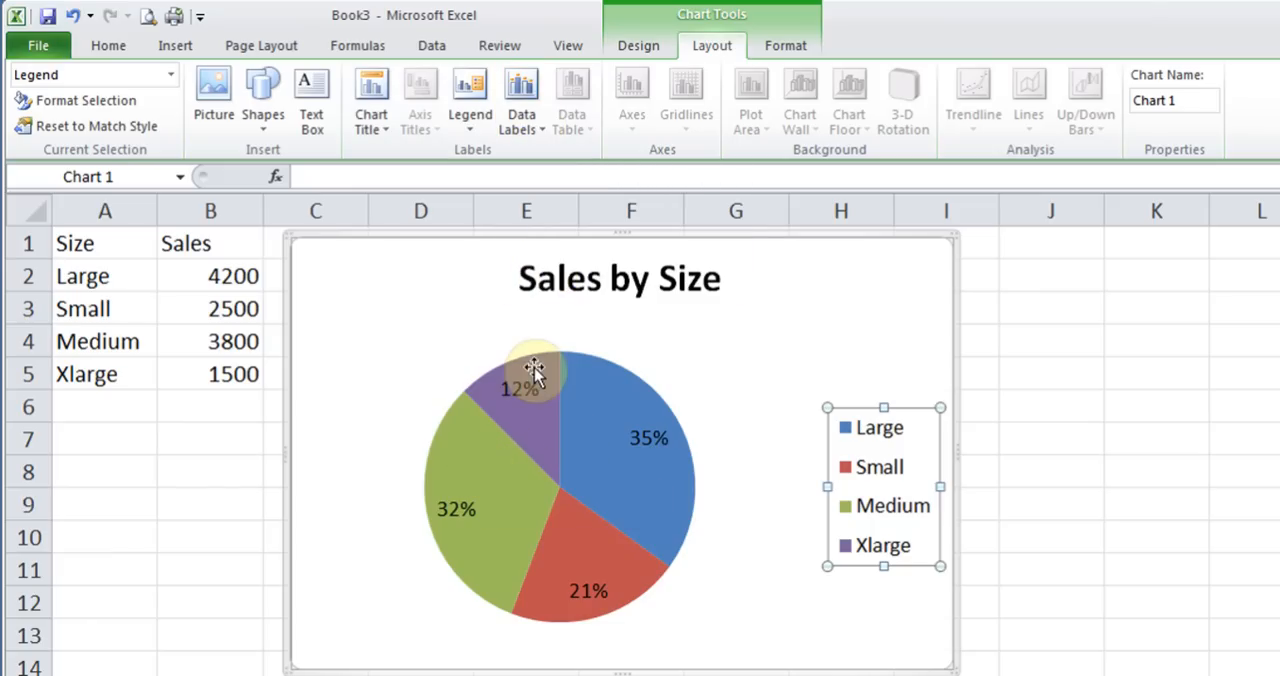
Try the Outside End position for the pie chart's data labels, and settle on Inside End
click(530, 137)
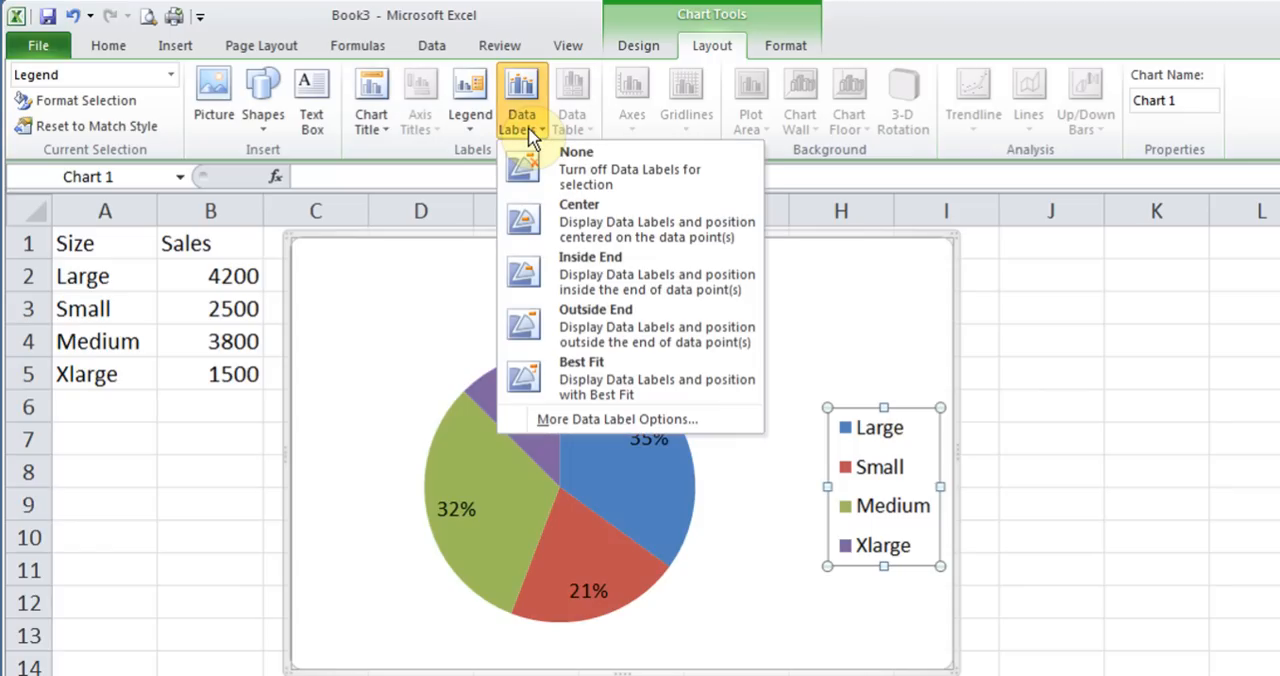
click(610, 322)
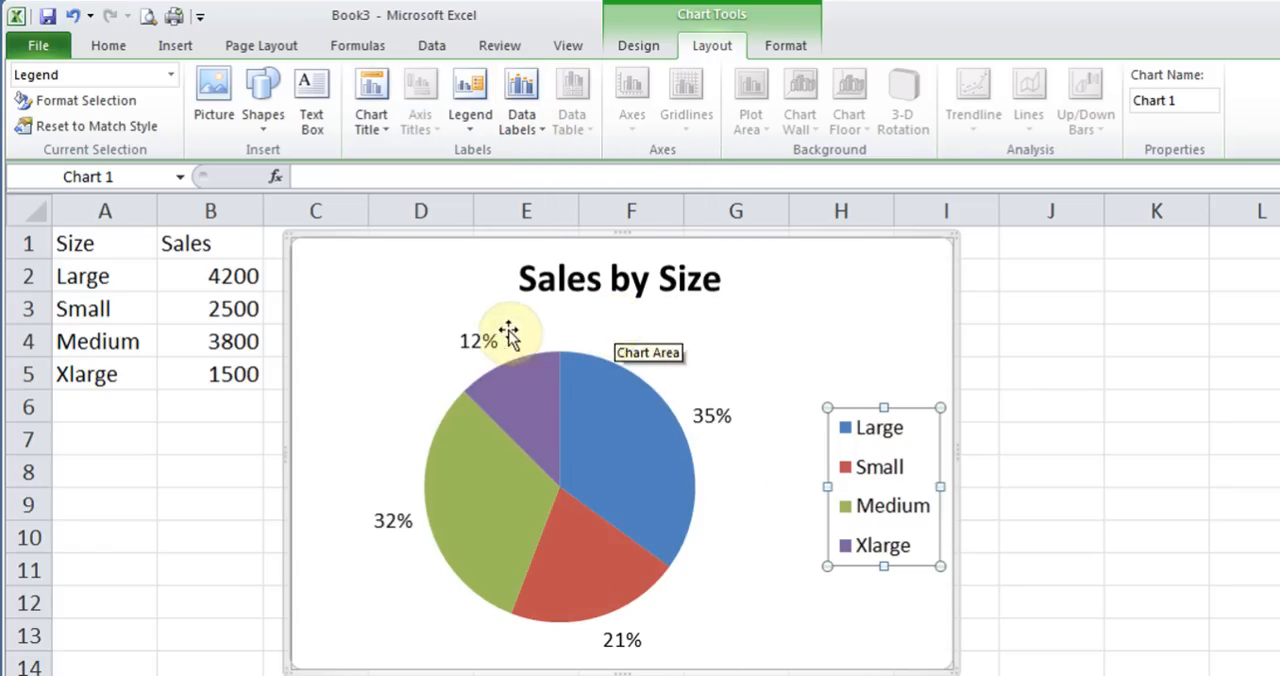
click(530, 125)
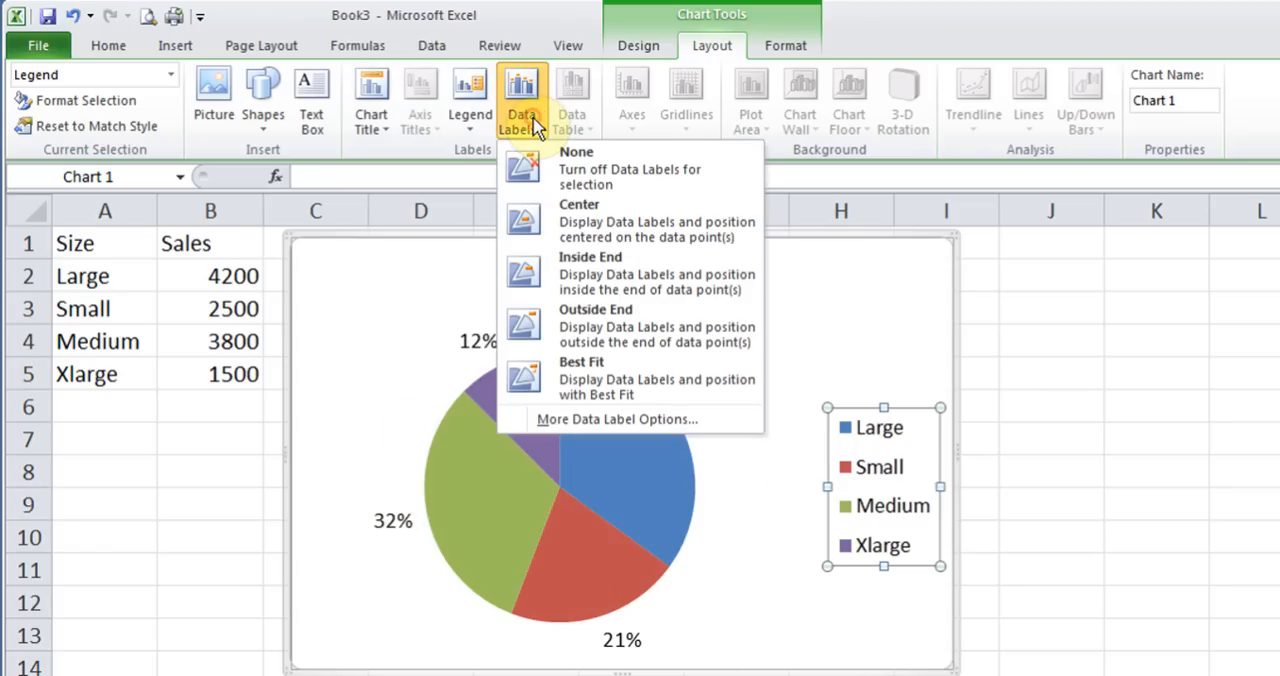
click(601, 284)
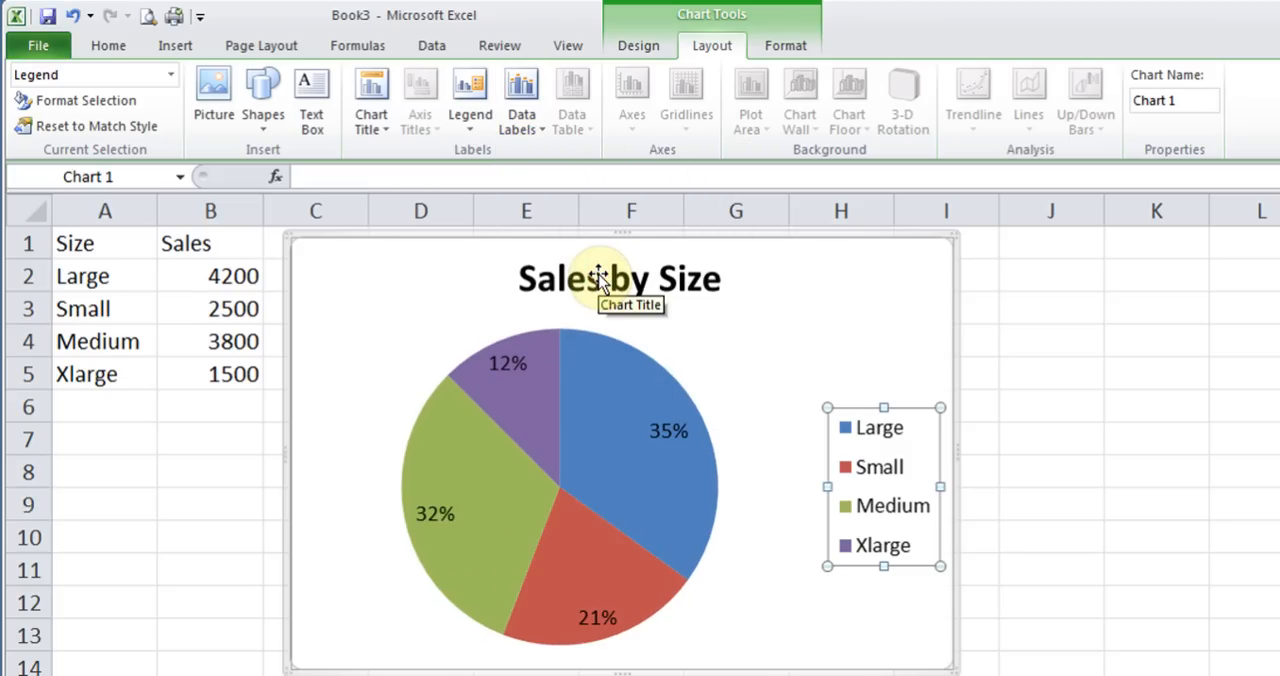
Select the whole chart area and fill its background with a brown wood-grain texture
click(795, 44)
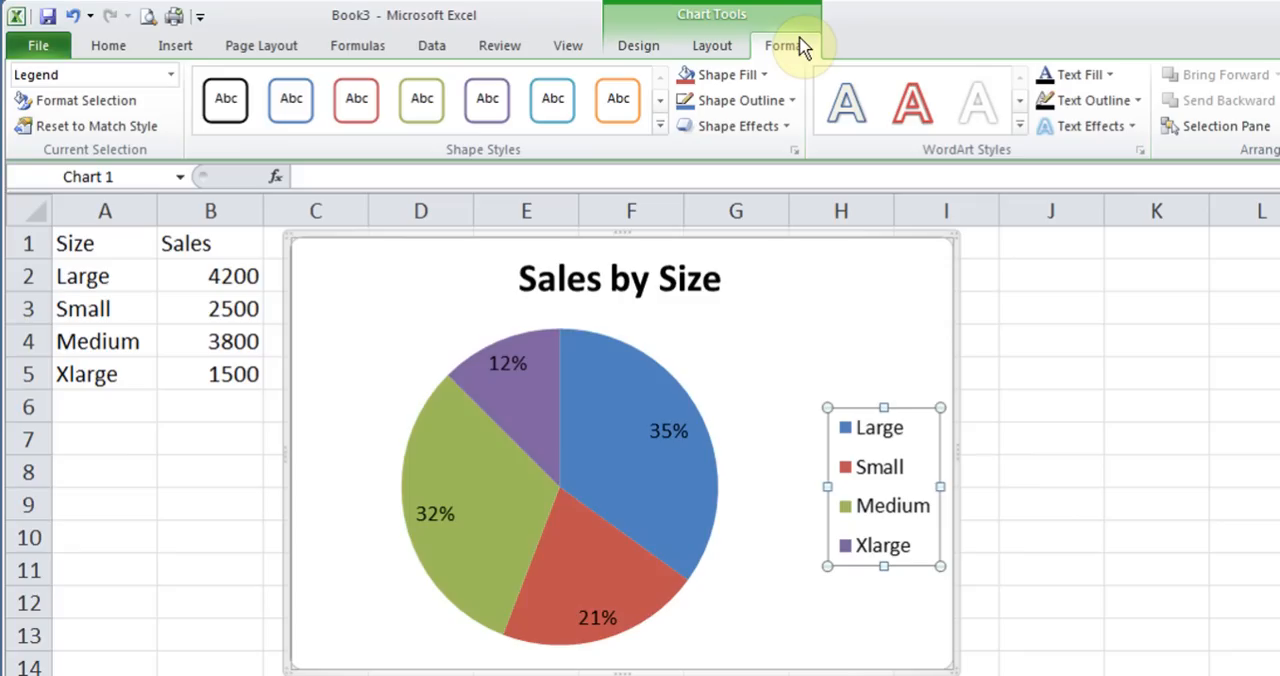
click(826, 300)
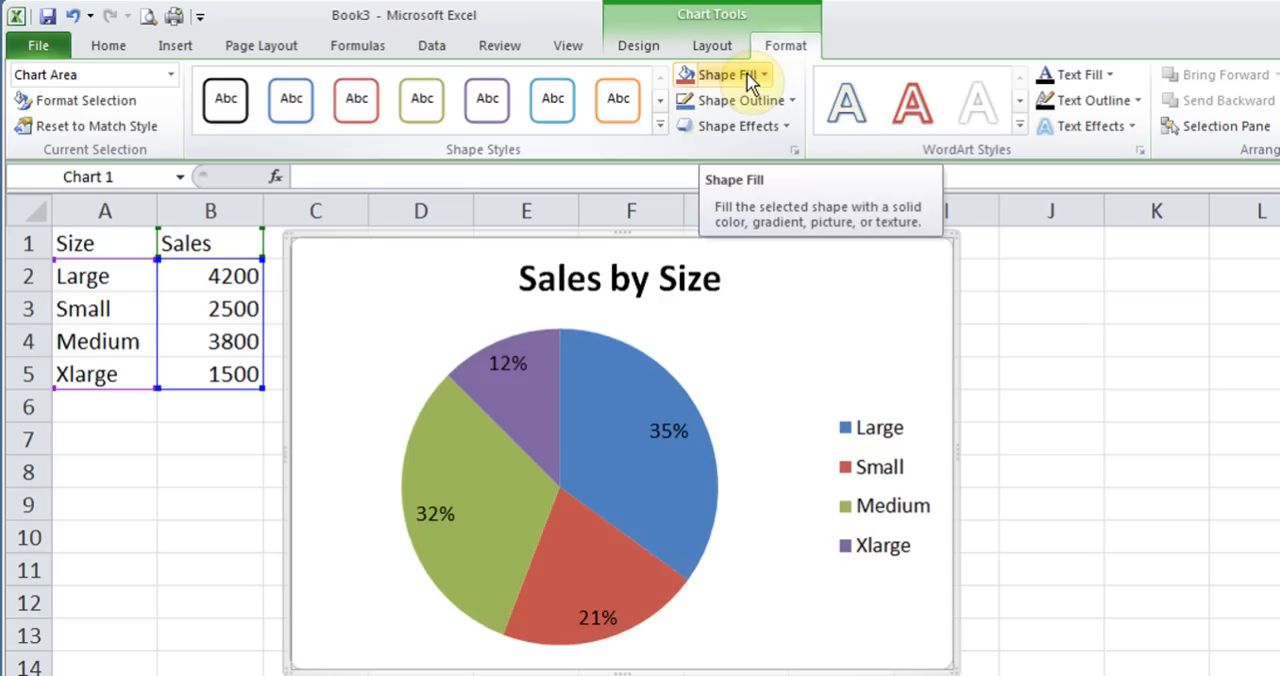
click(765, 76)
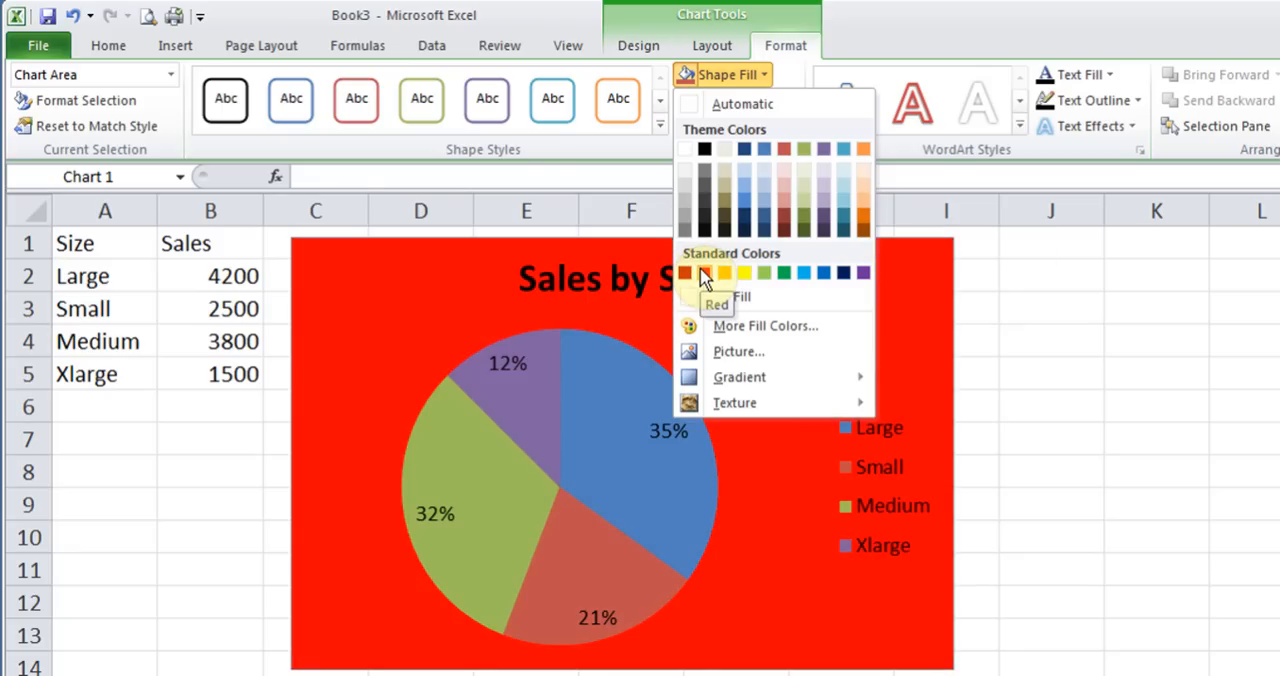
mouse_move(745, 377)
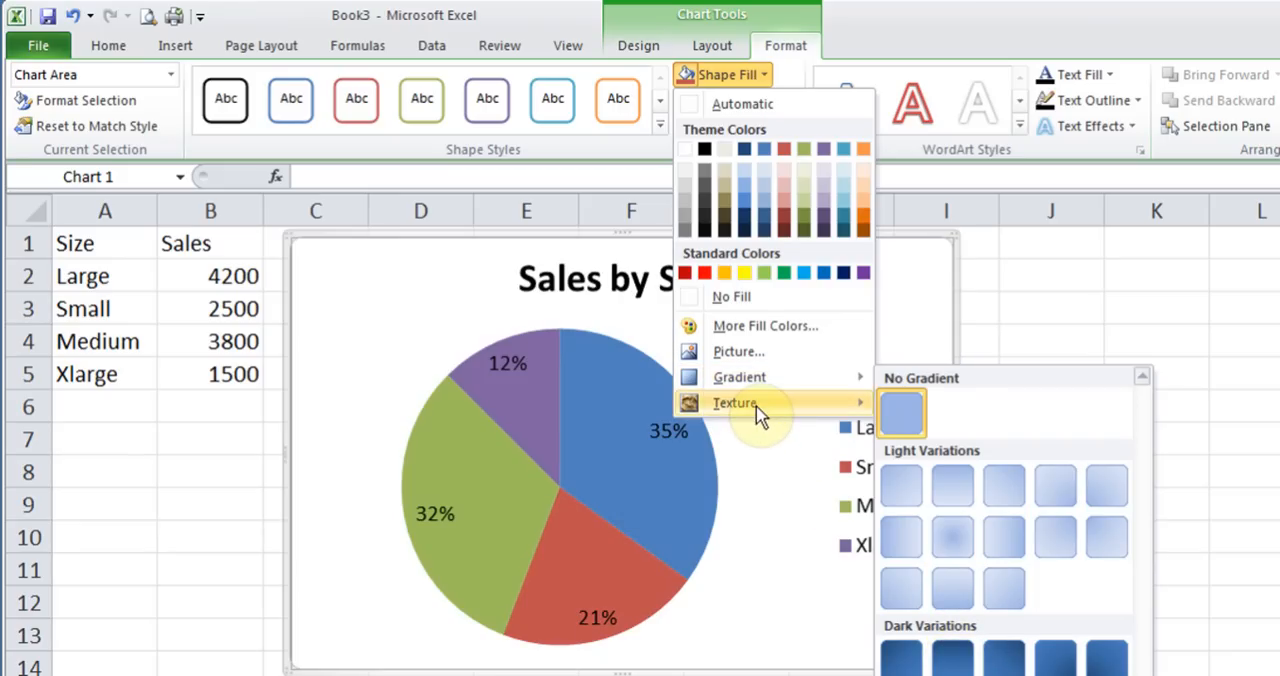
mouse_move(760, 410)
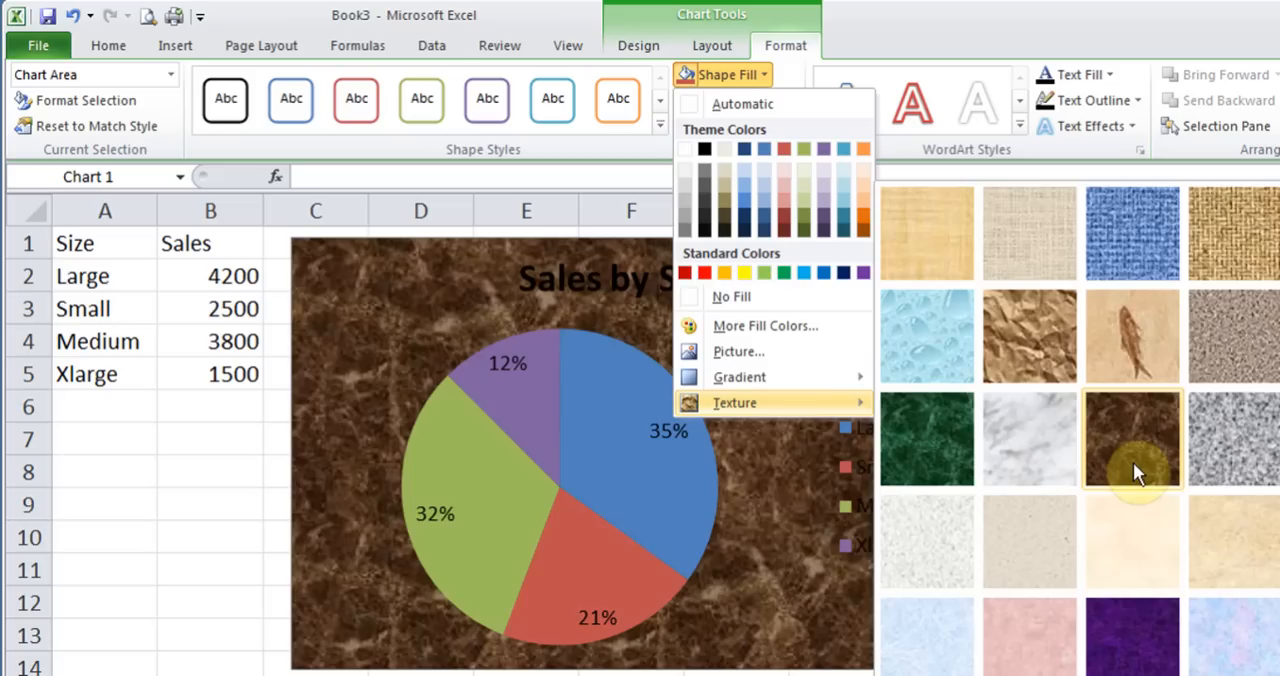
click(1133, 674)
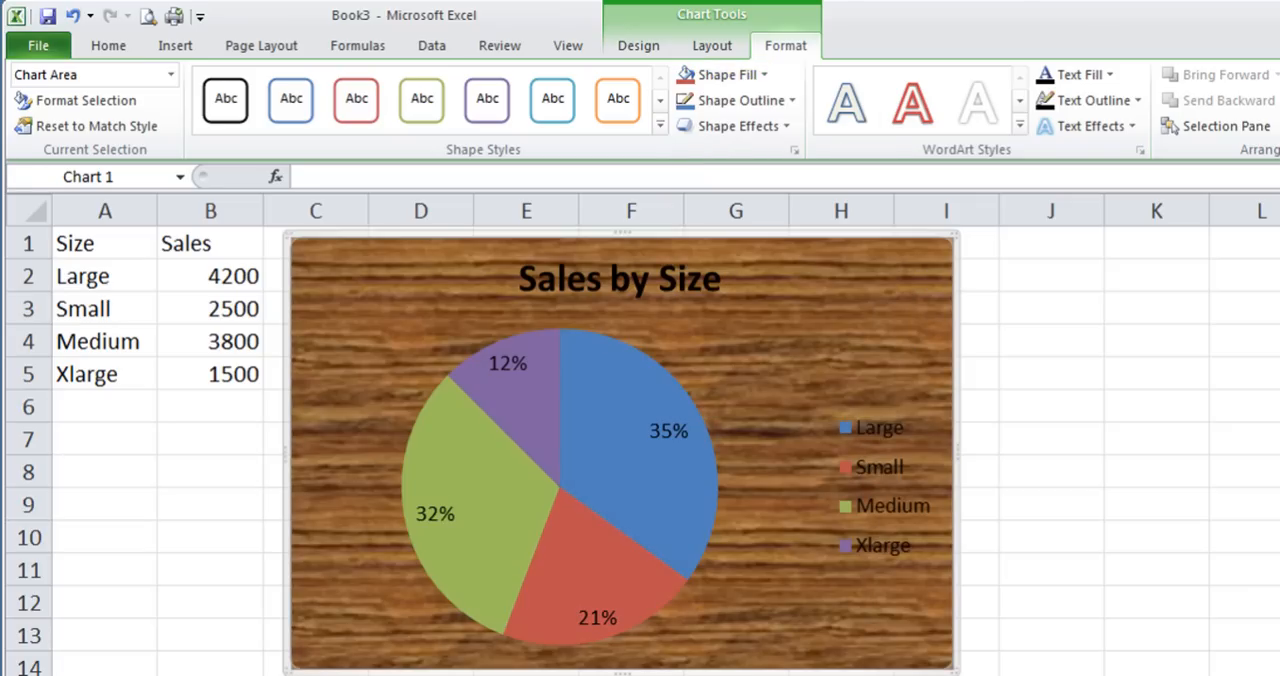
Fill the chart area's background with the jellyfish picture from the Team folder in the Pictures library
click(761, 78)
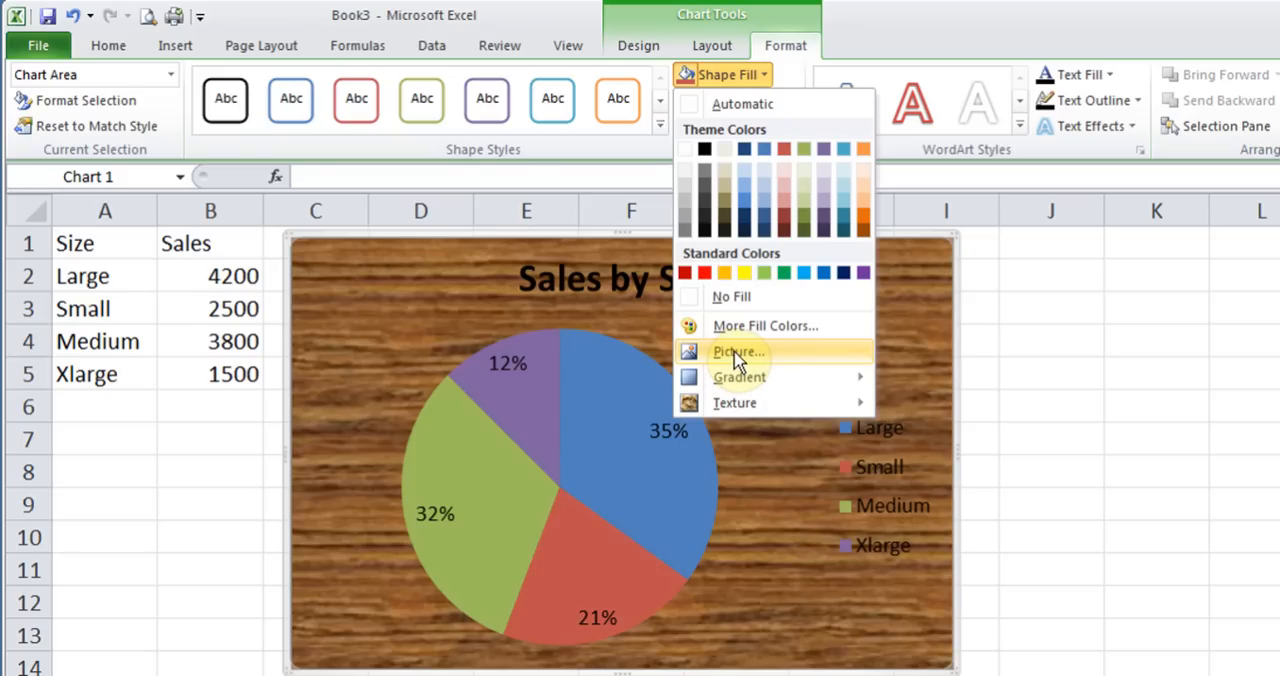
click(734, 353)
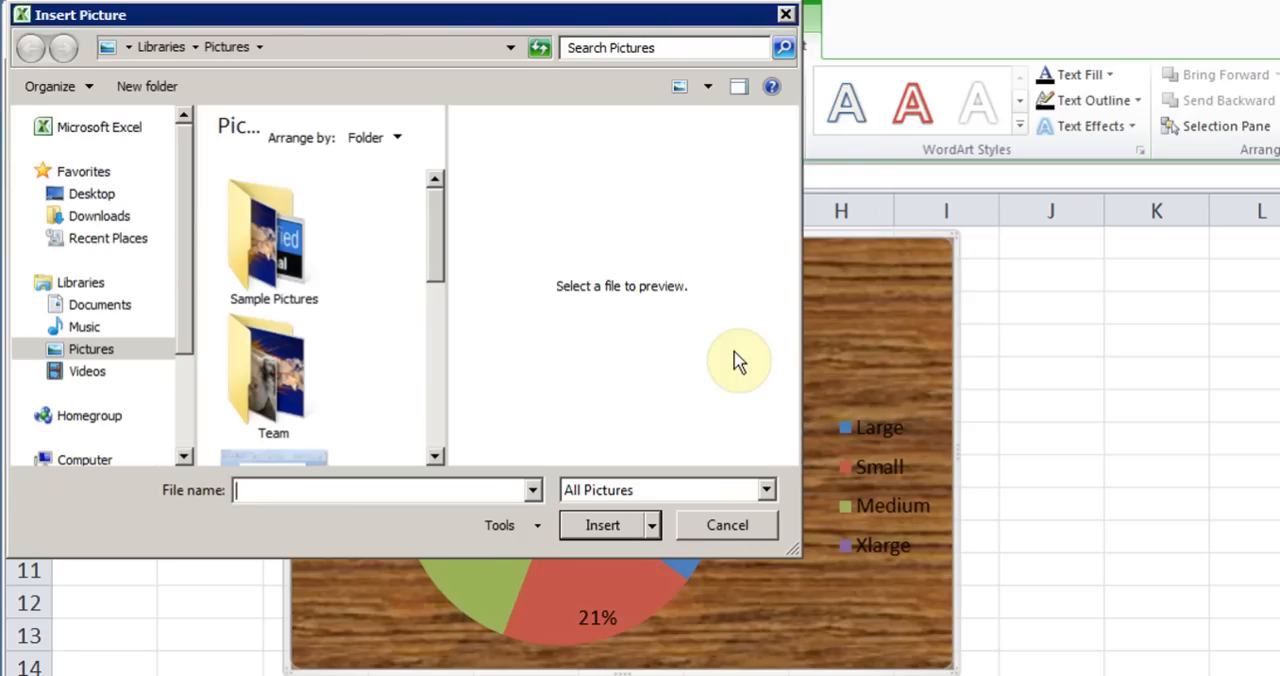
double_click(282, 352)
double_click(283, 352)
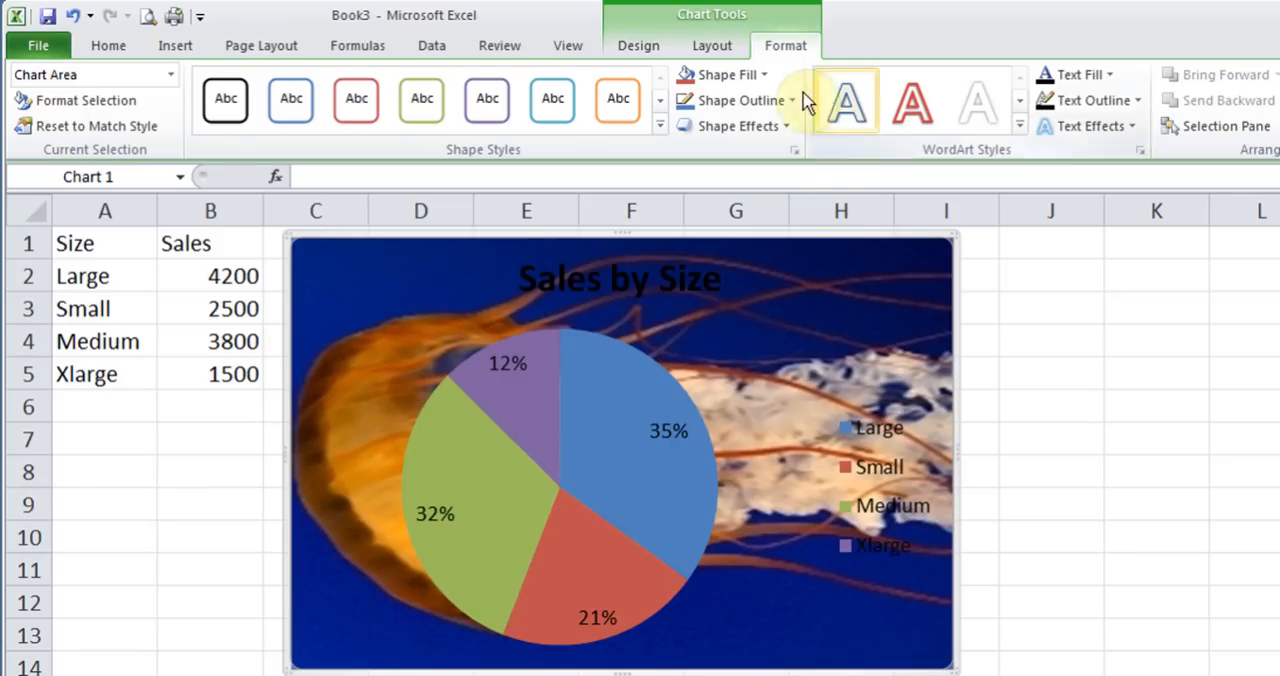
Reset the chart area's background fill to Automatic
click(764, 76)
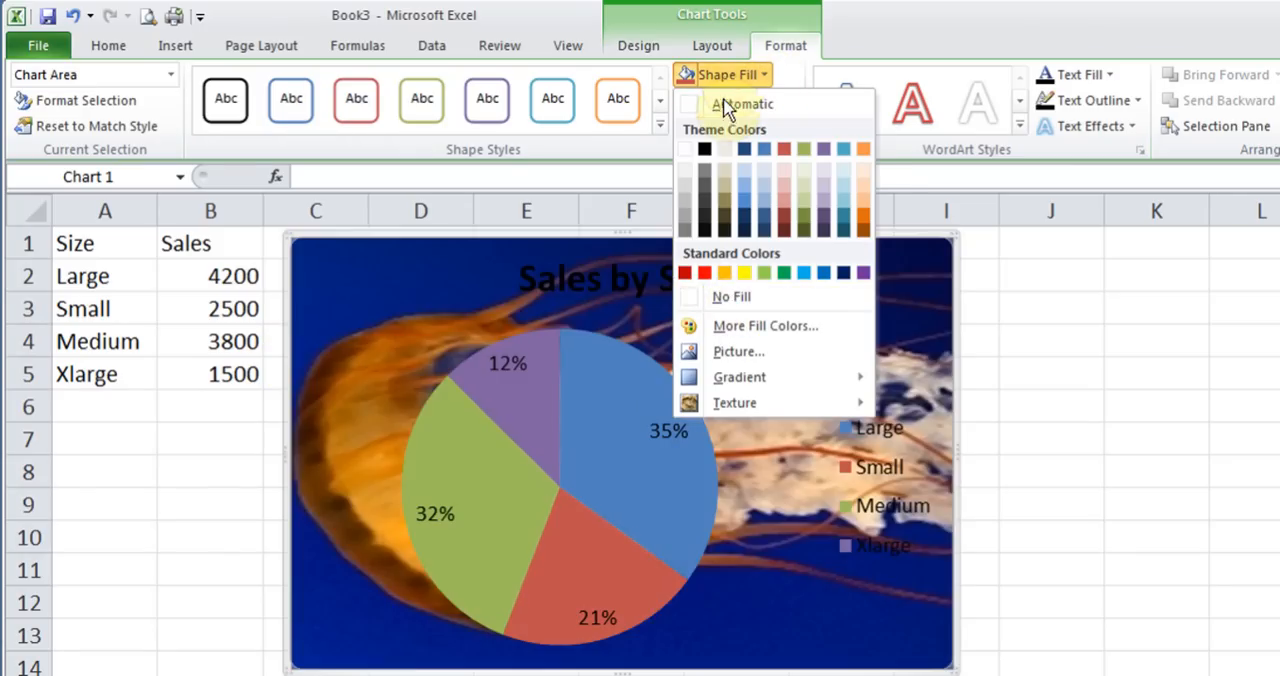
click(726, 108)
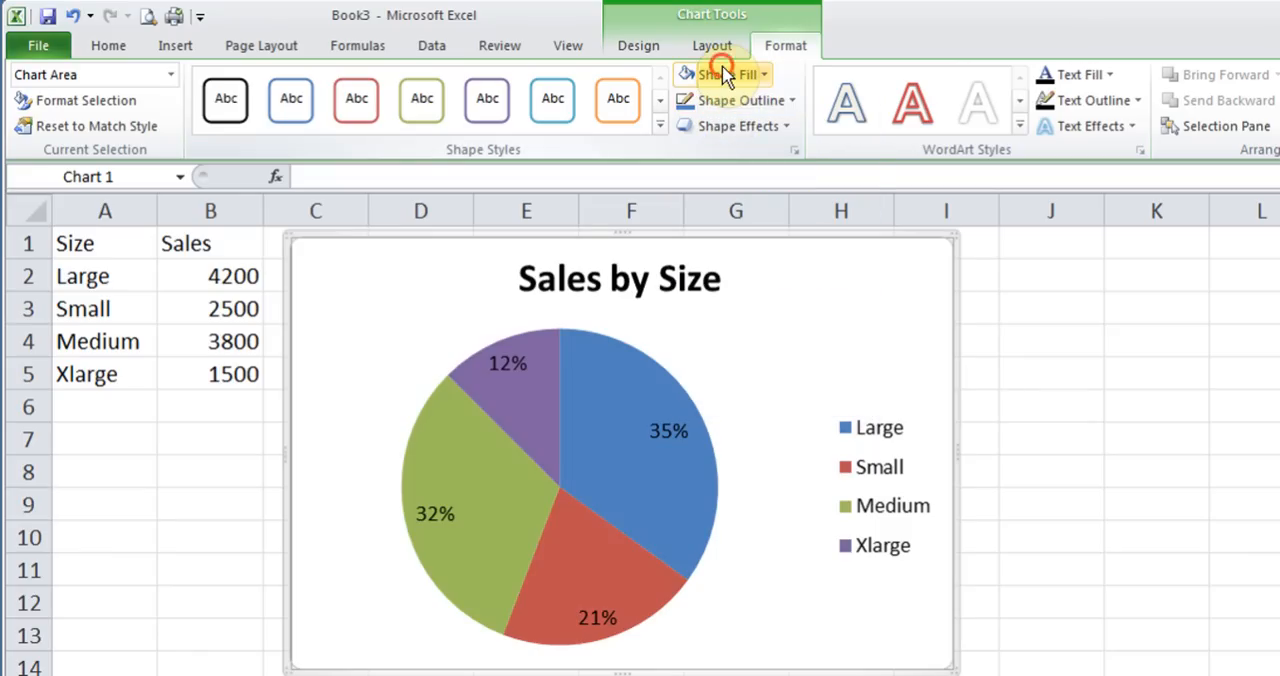
click(722, 75)
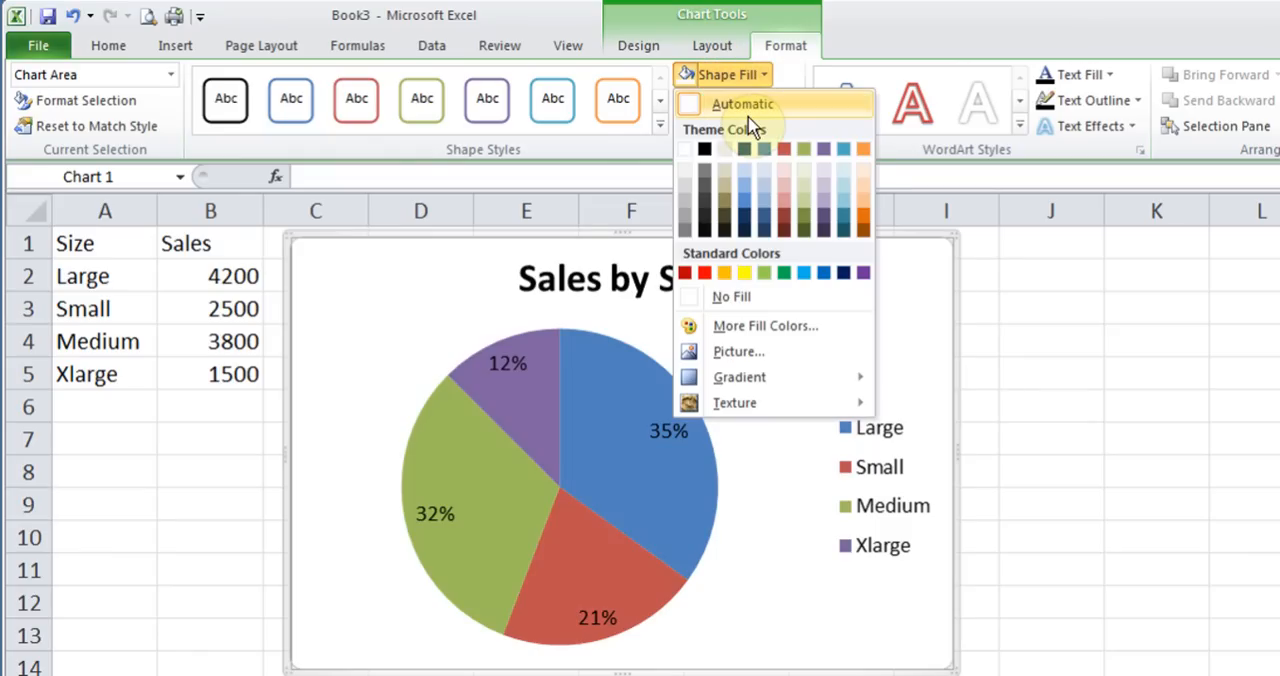
click(373, 322)
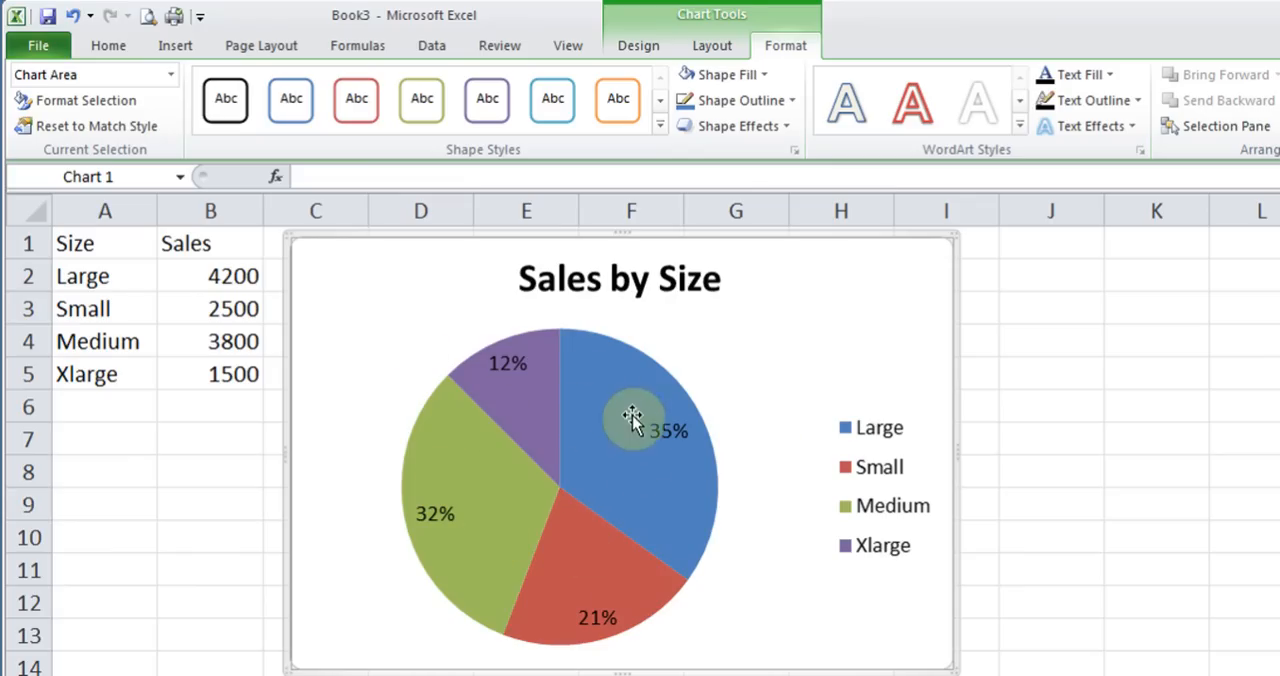
Select only the Large slice of the pie and fill it with the blue water-droplets texture
mouse_move(620, 424)
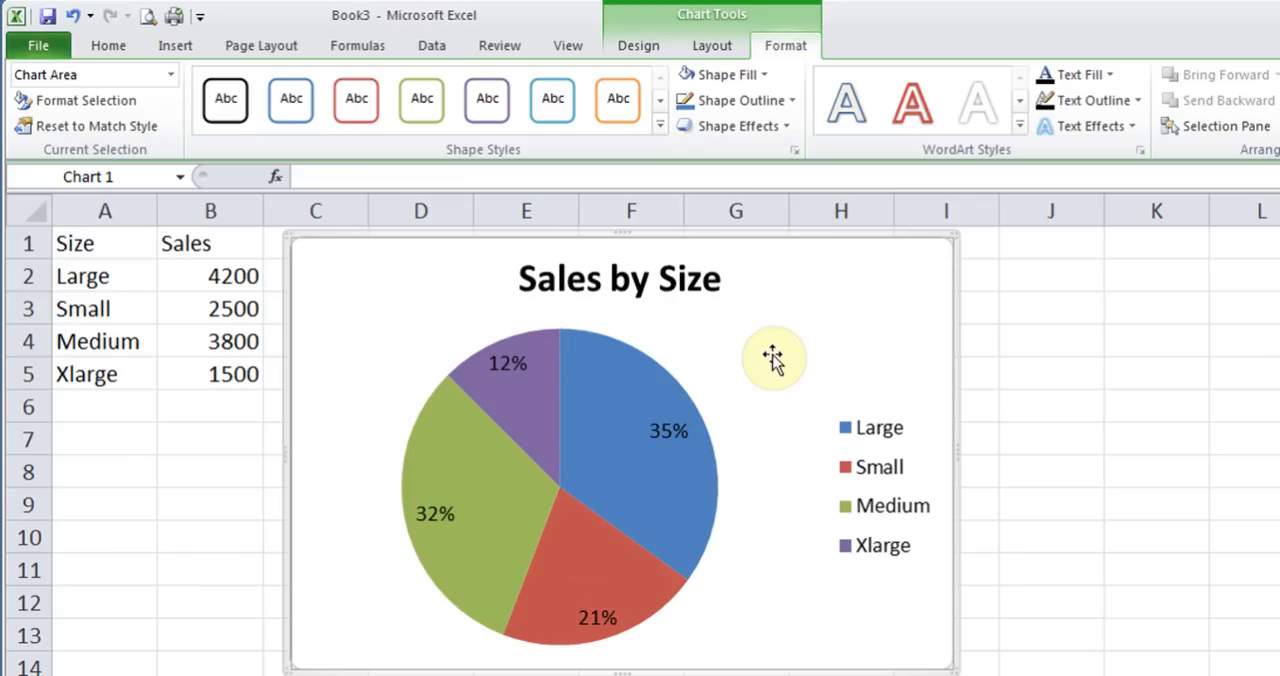
click(634, 400)
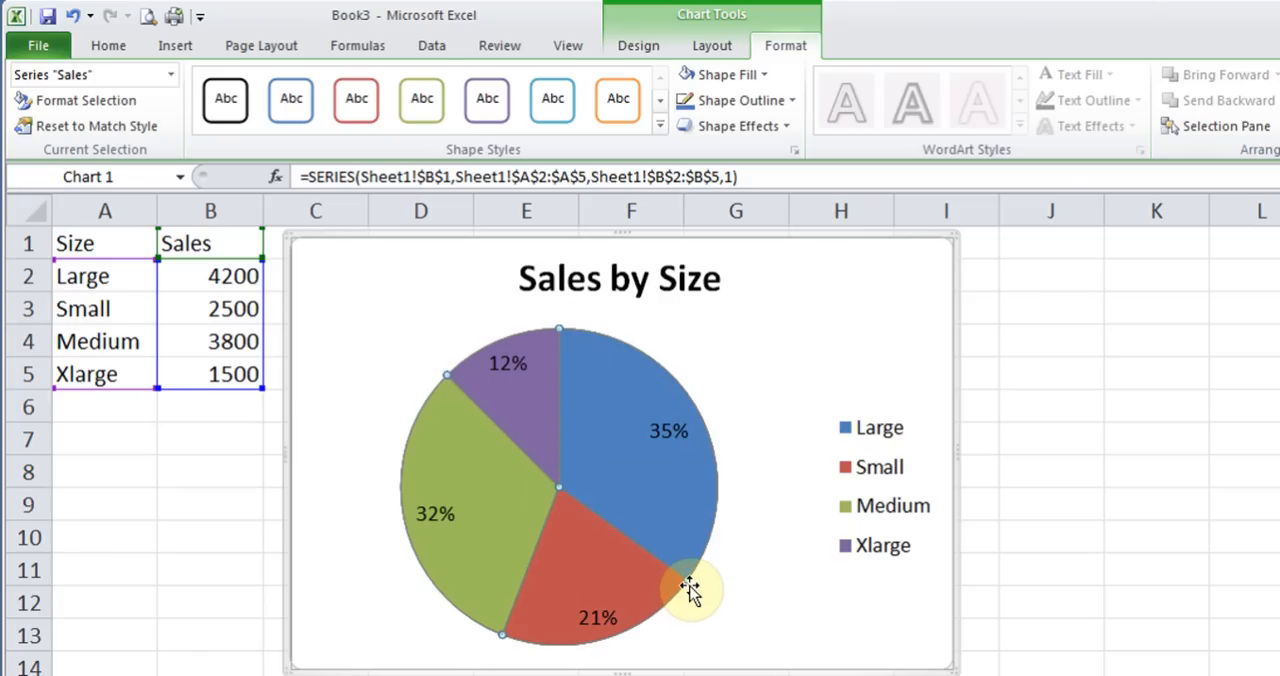
click(745, 74)
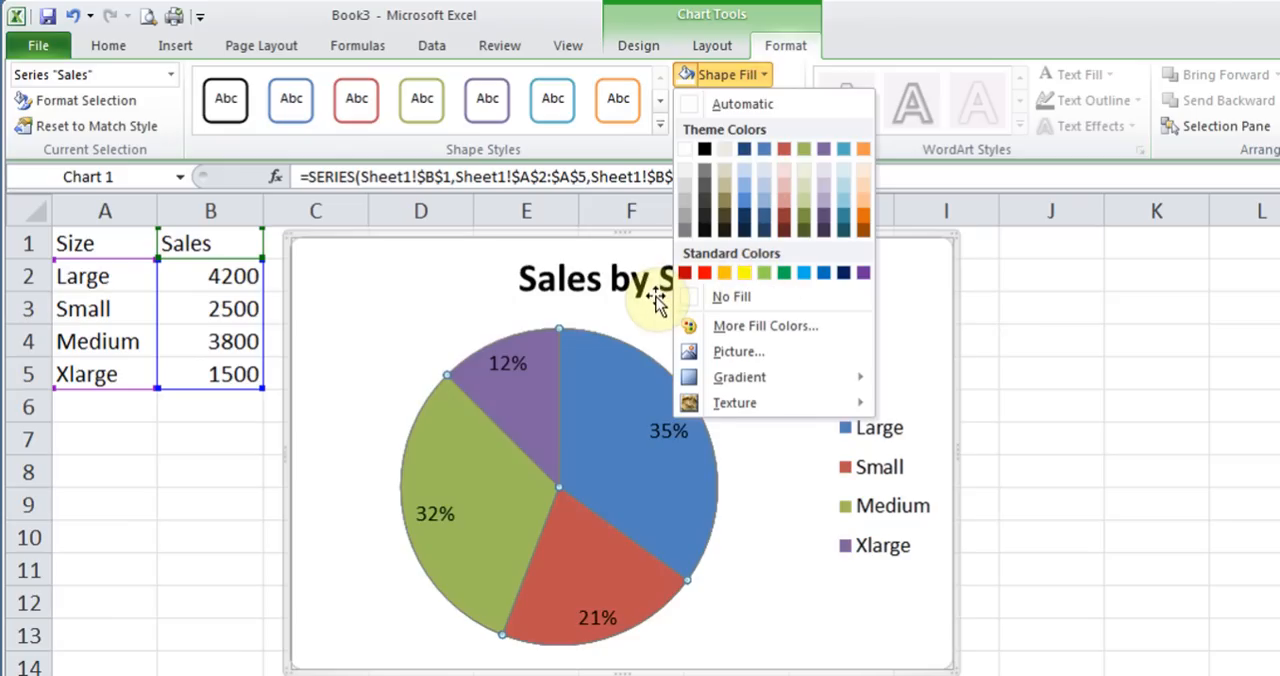
click(652, 342)
mouse_move(607, 422)
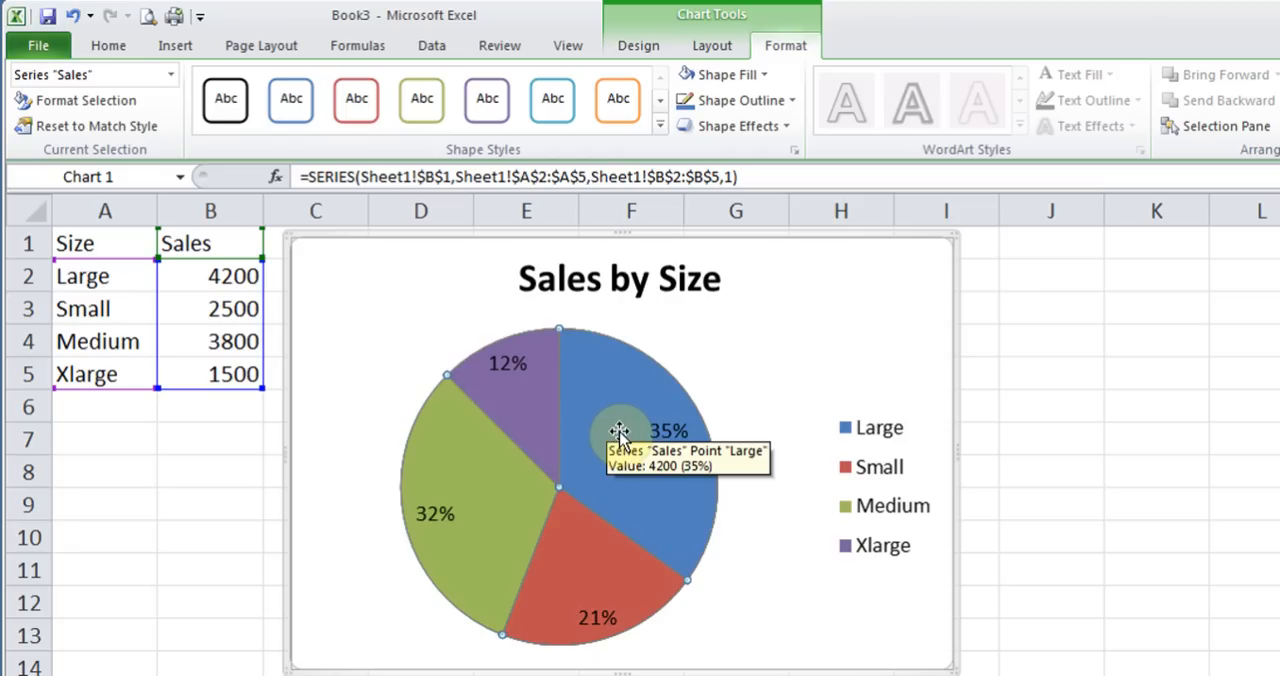
click(619, 432)
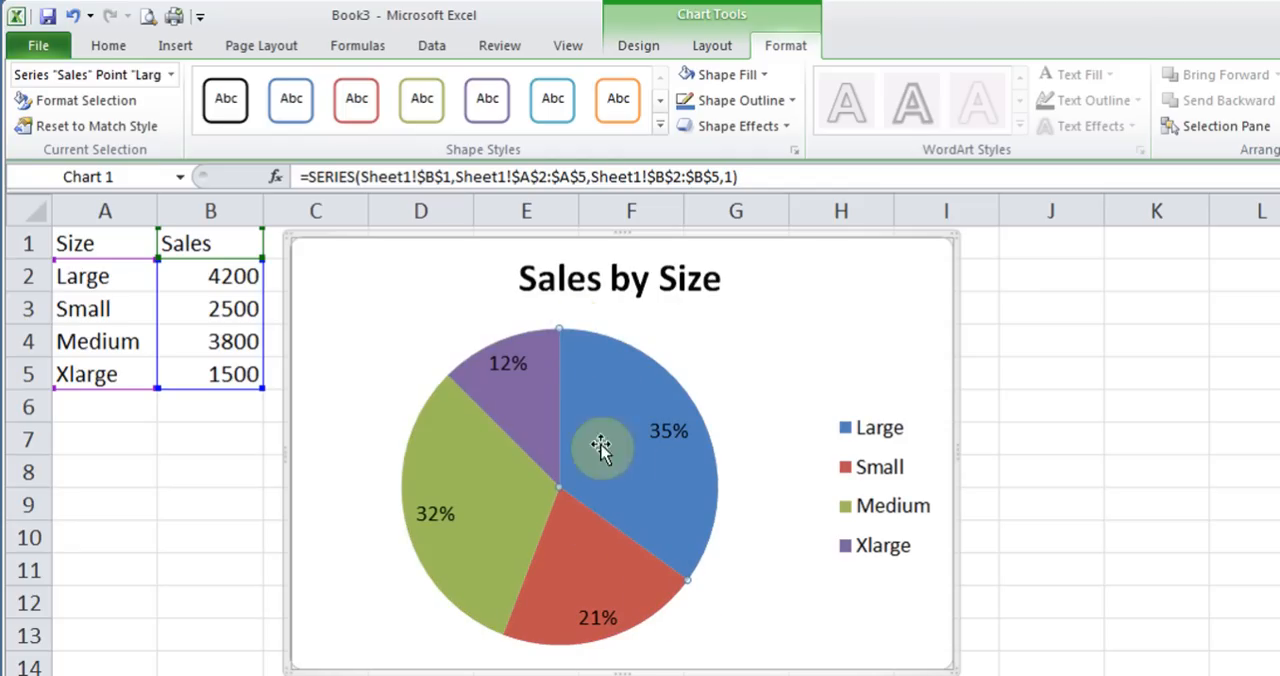
click(760, 77)
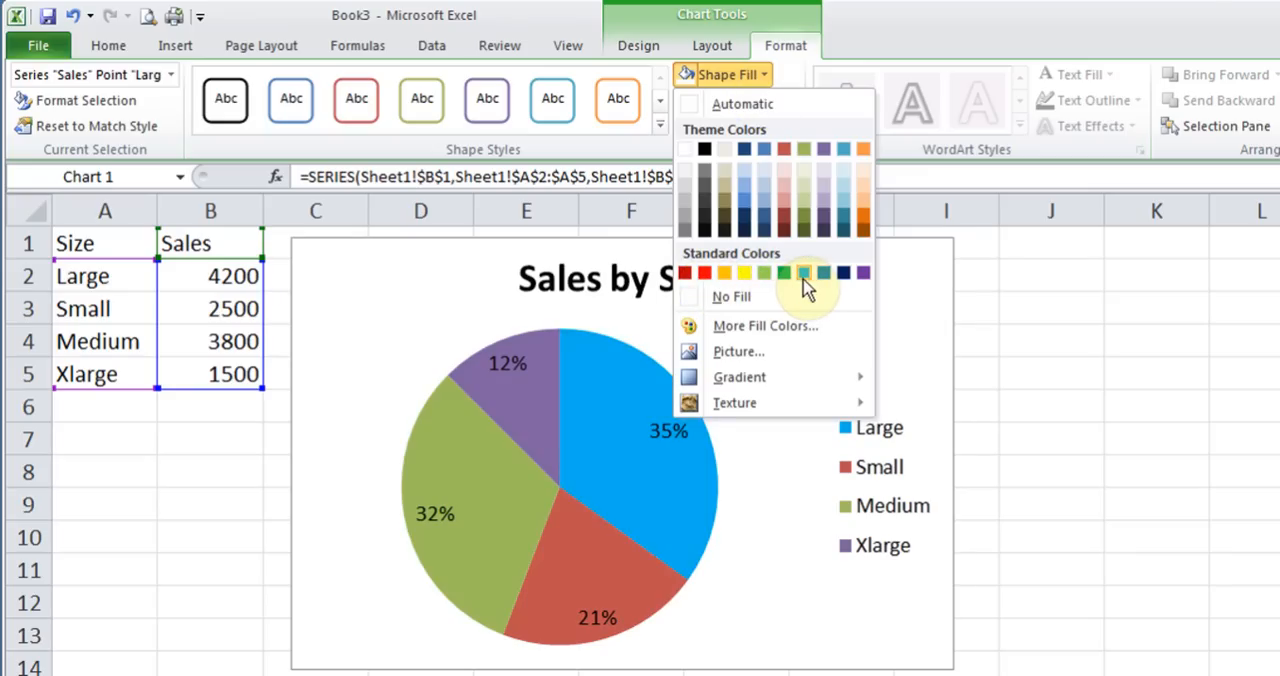
mouse_move(744, 387)
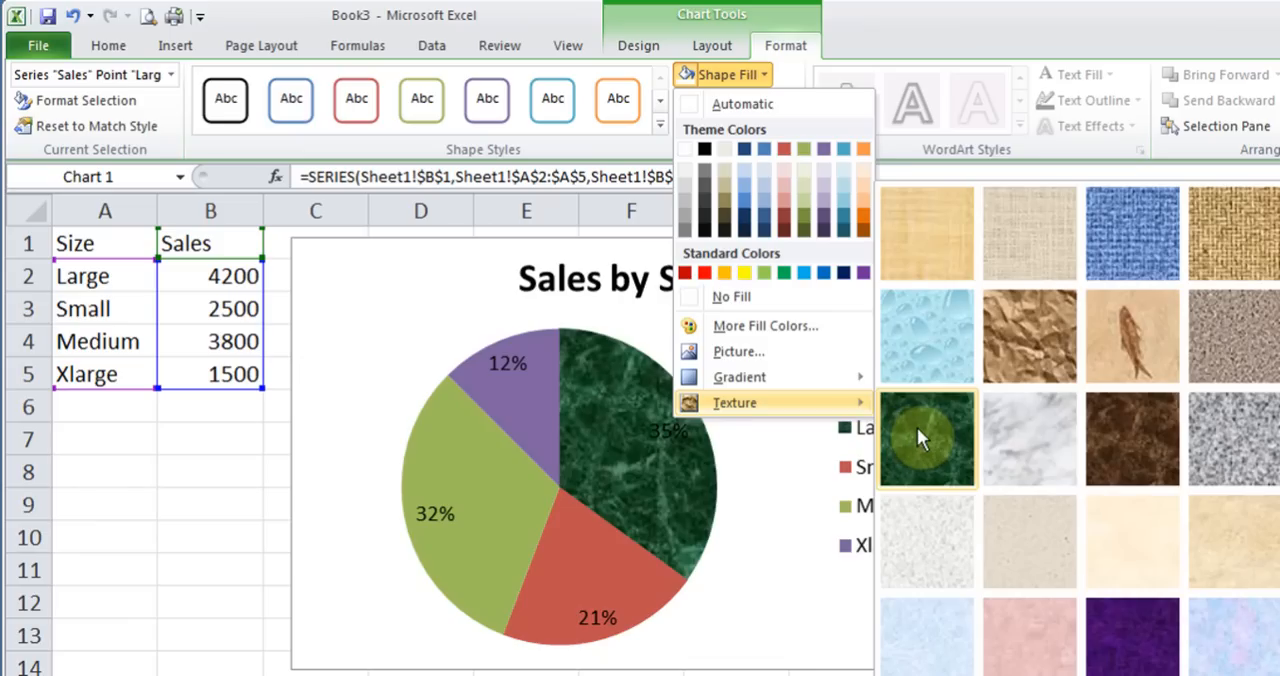
click(928, 345)
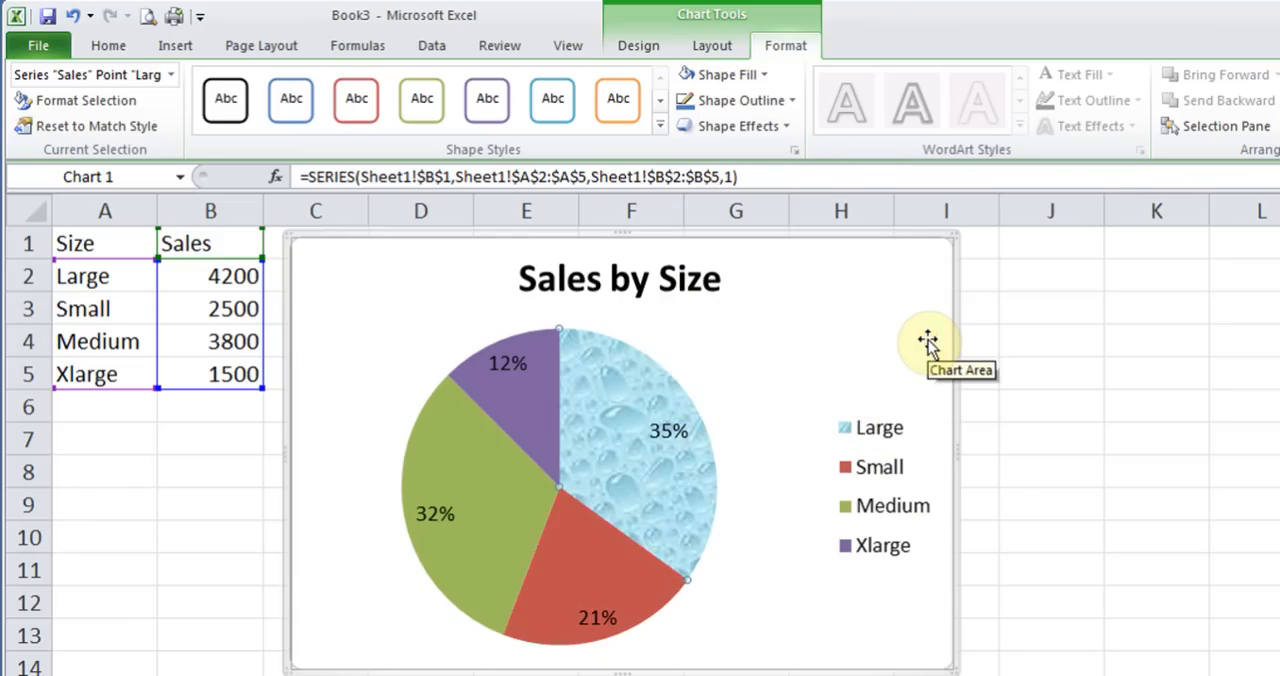
click(816, 384)
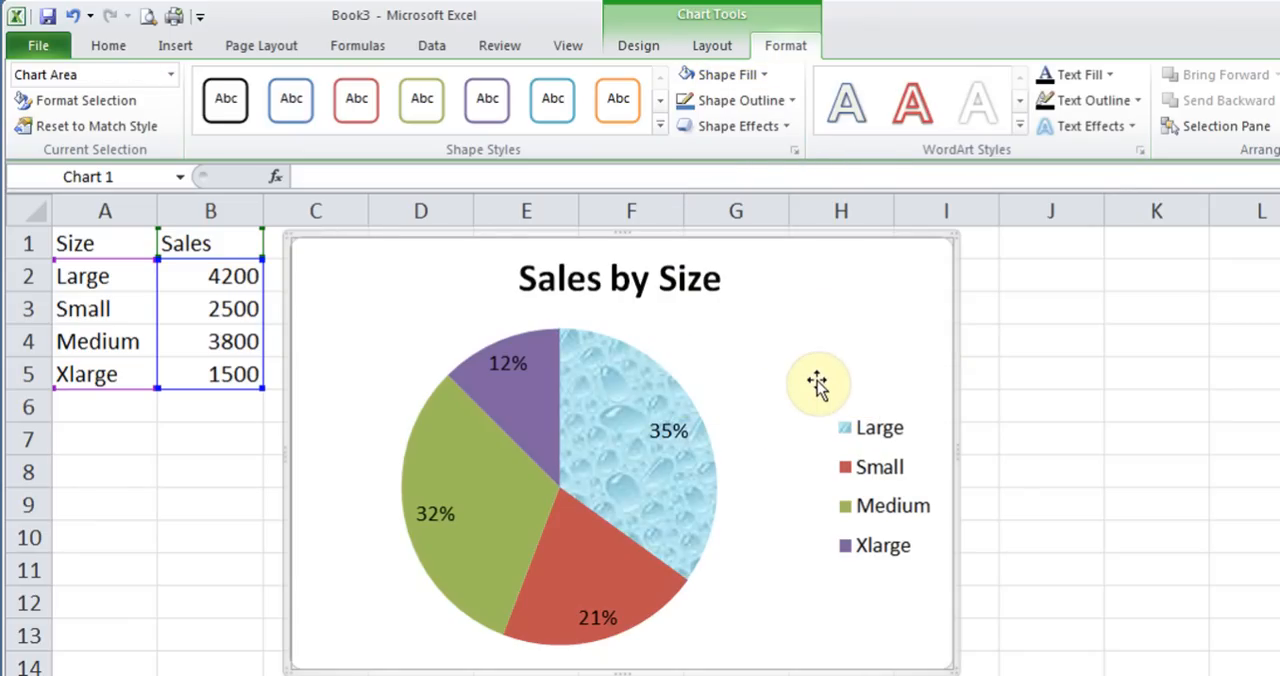
Select only the Medium slice of the pie and fill it with the light brown wood-grain texture
click(468, 493)
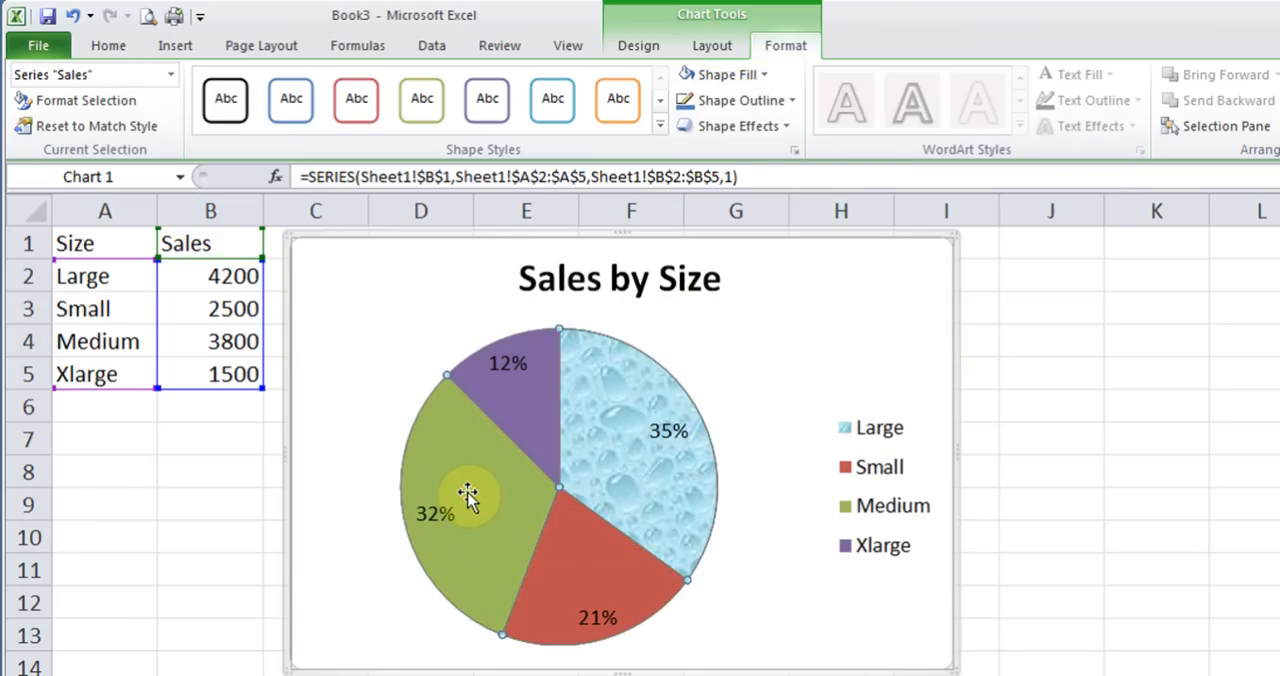
click(468, 493)
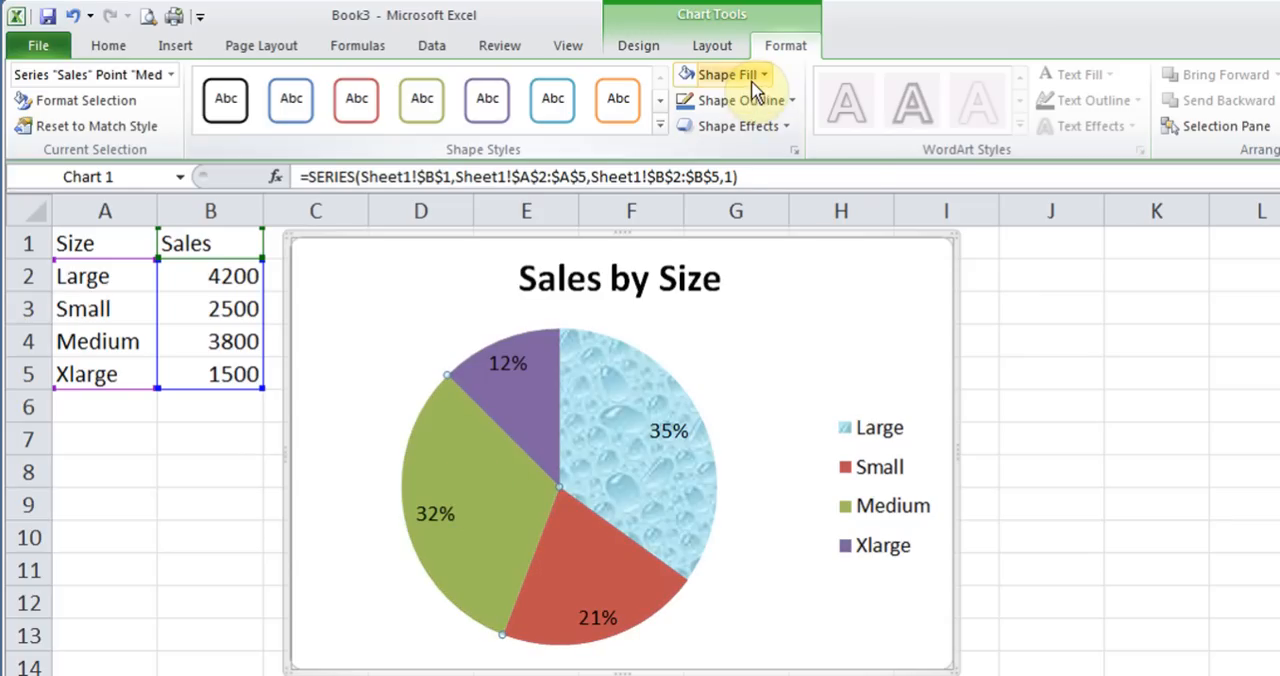
click(752, 78)
mouse_move(774, 405)
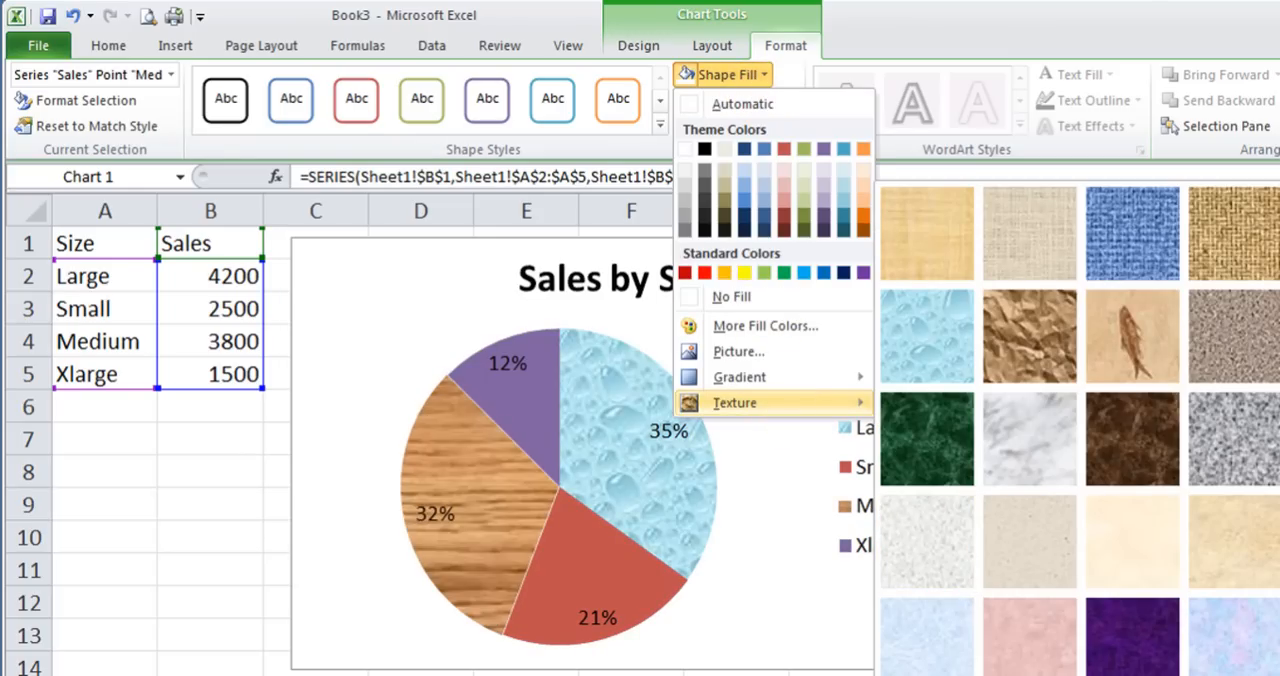
click(1133, 675)
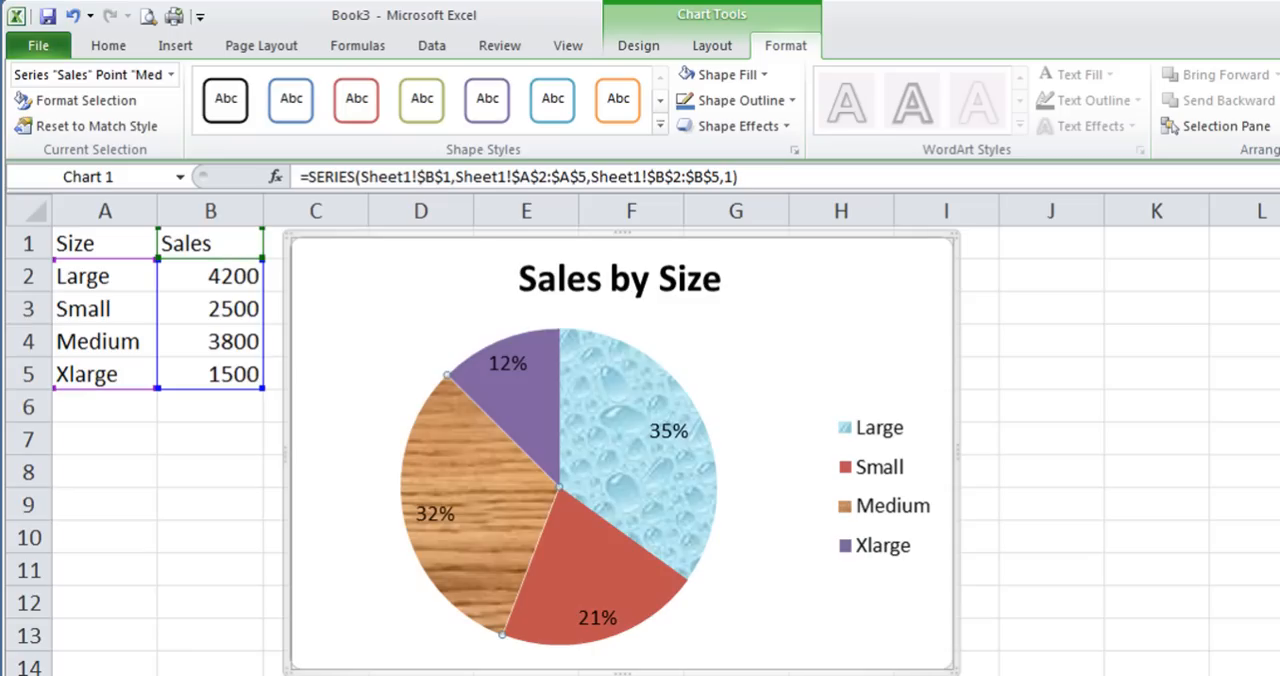
click(795, 332)
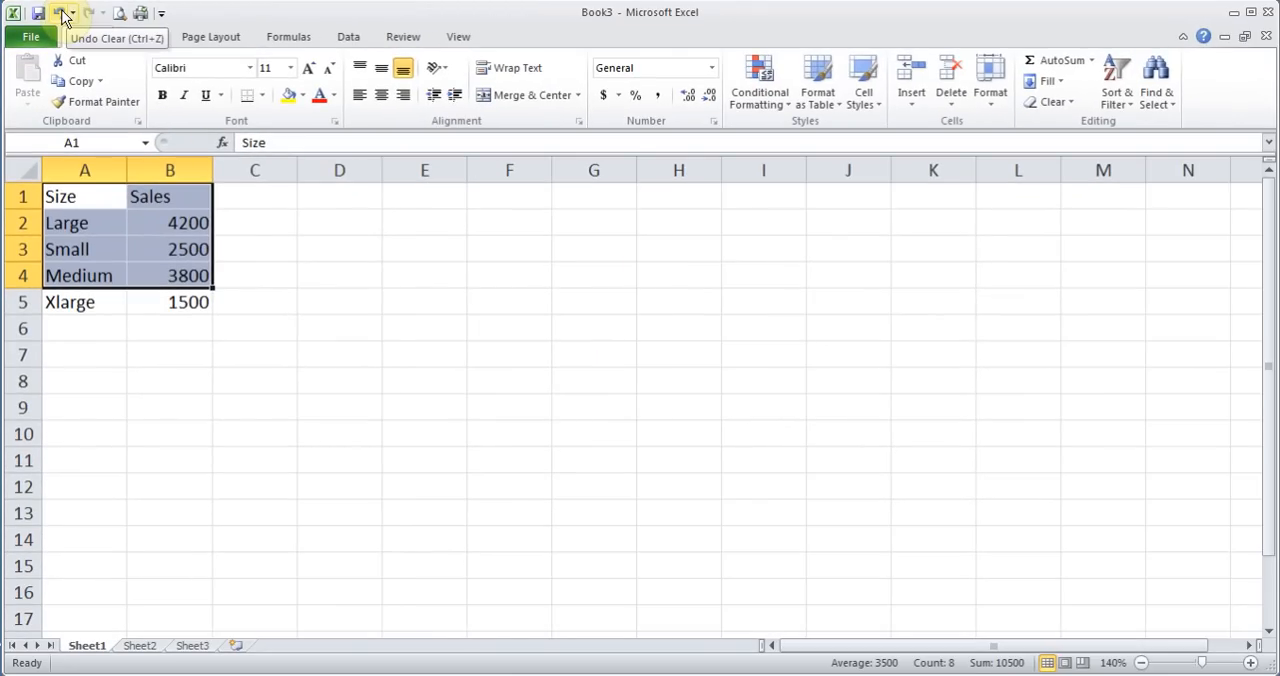
On Sheet2, select the monthly regional sales data A1:D5 and insert a 2-D clustered column chart from it
click(253, 353)
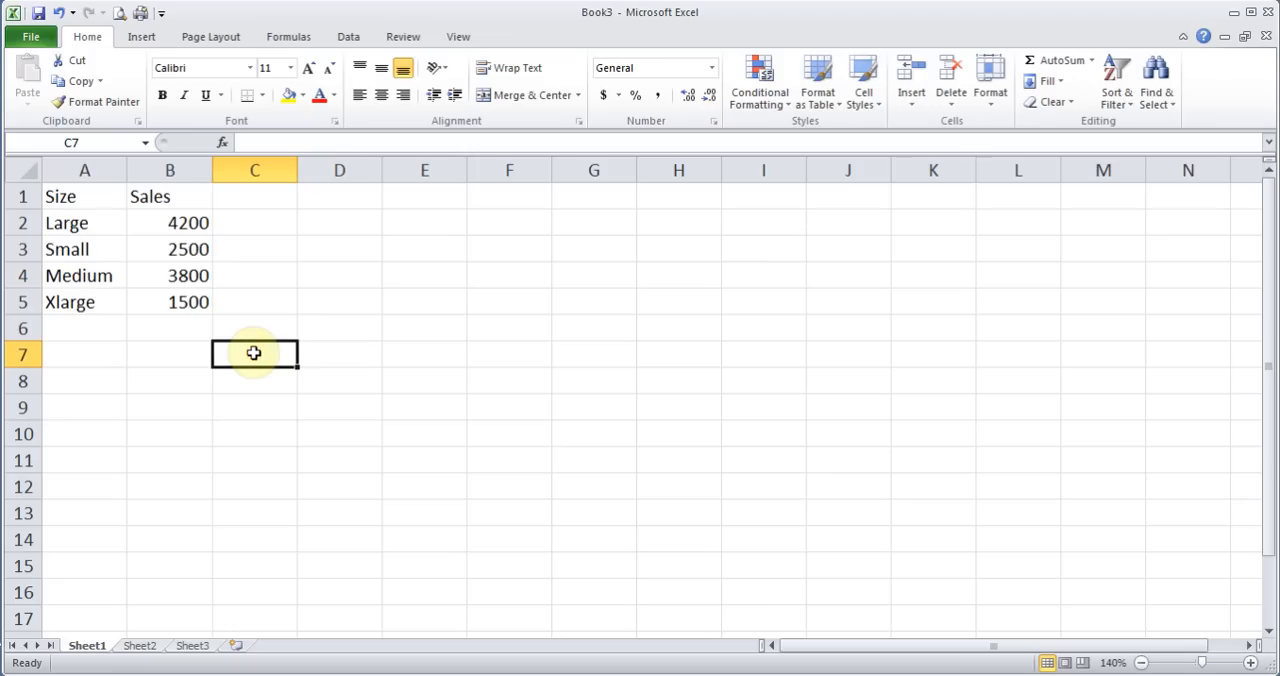
click(140, 646)
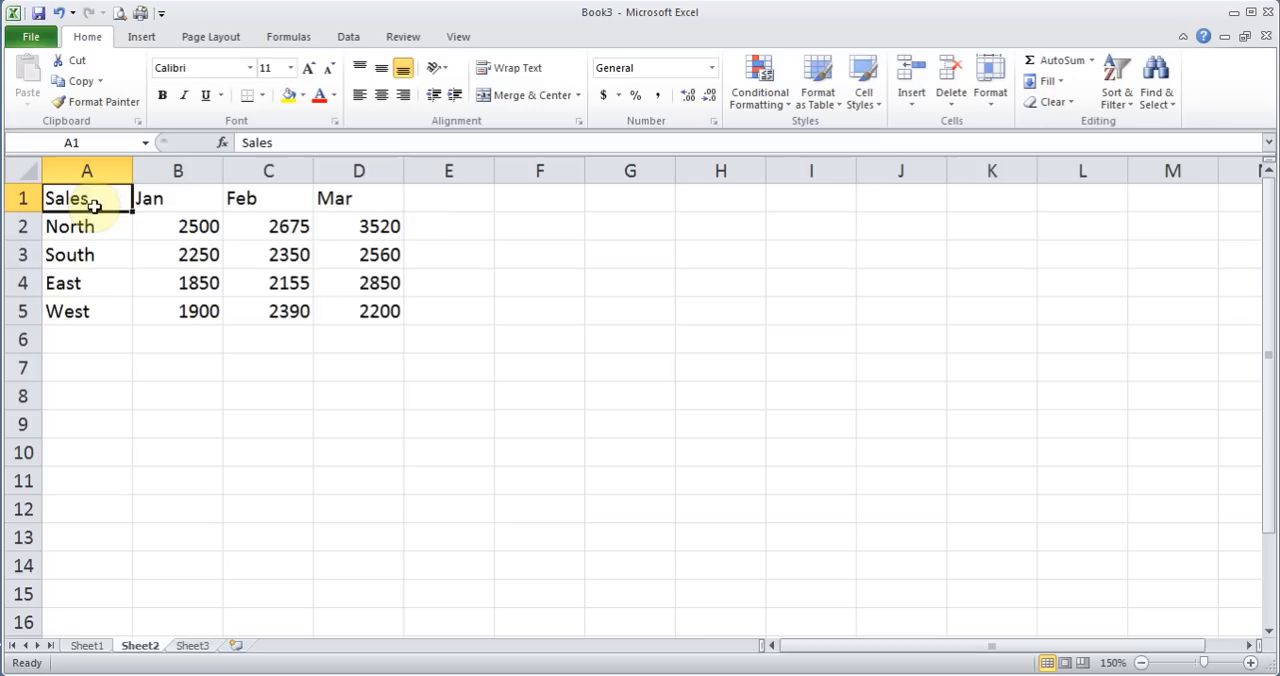
drag(92, 204, 183, 316)
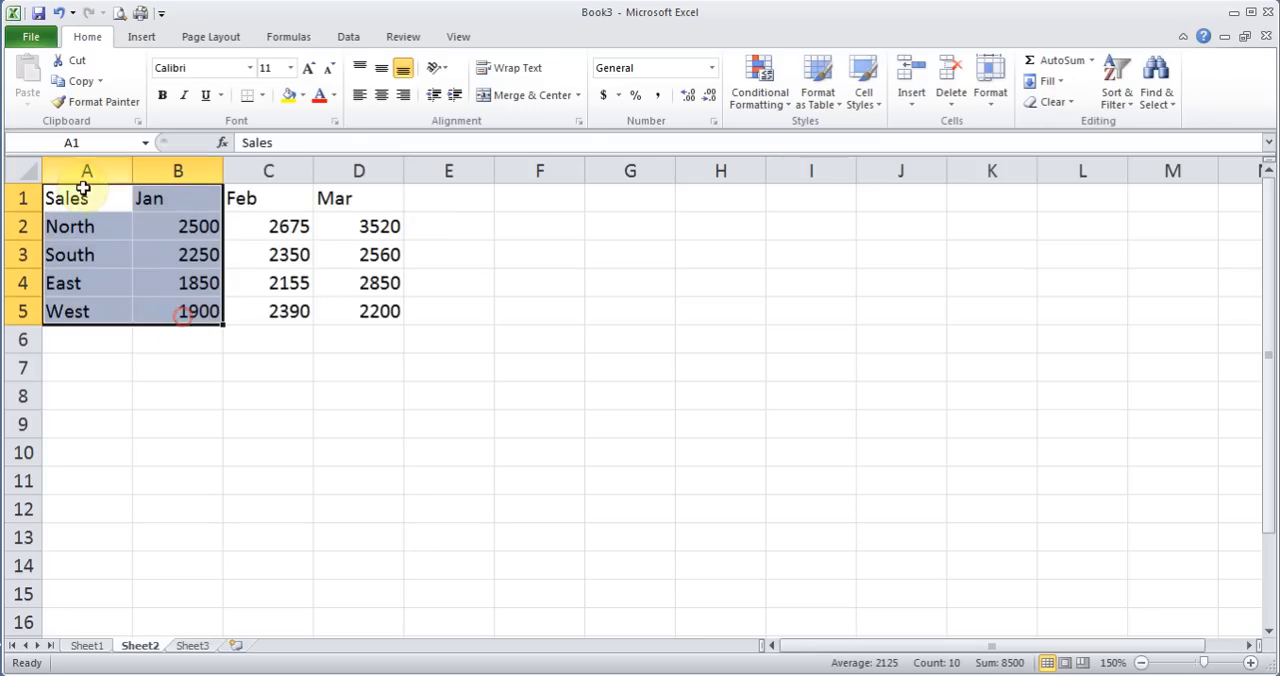
drag(86, 195, 355, 311)
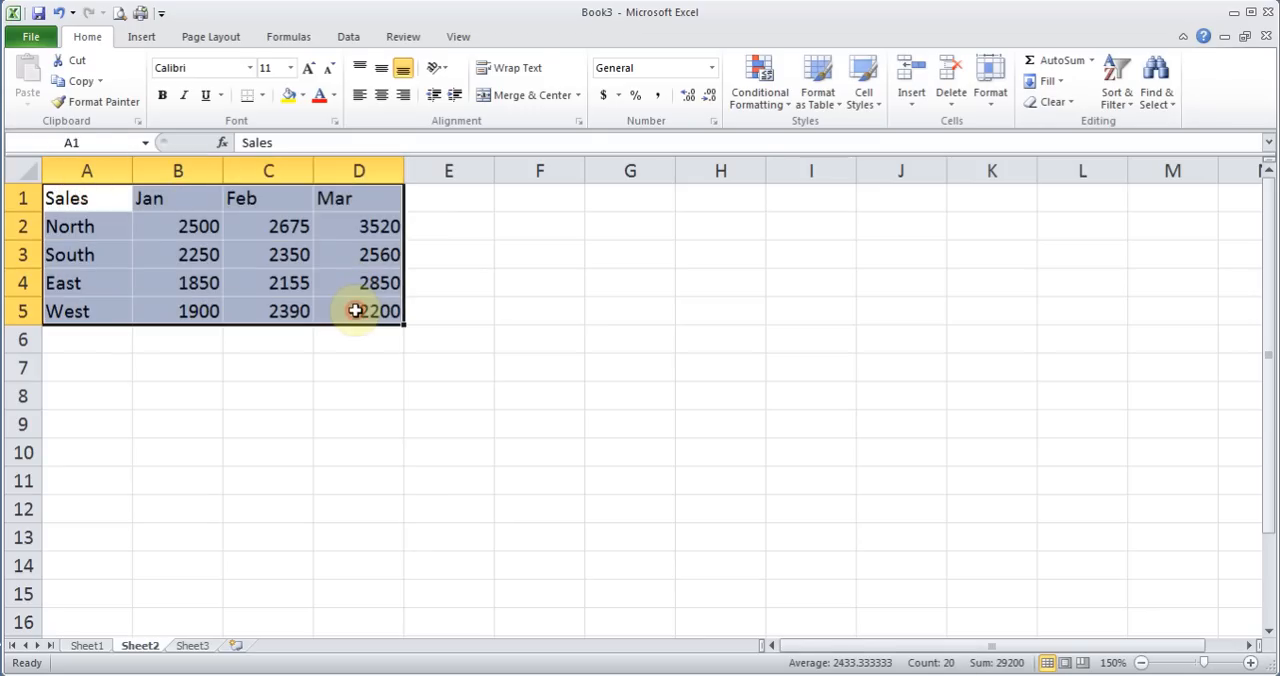
click(143, 40)
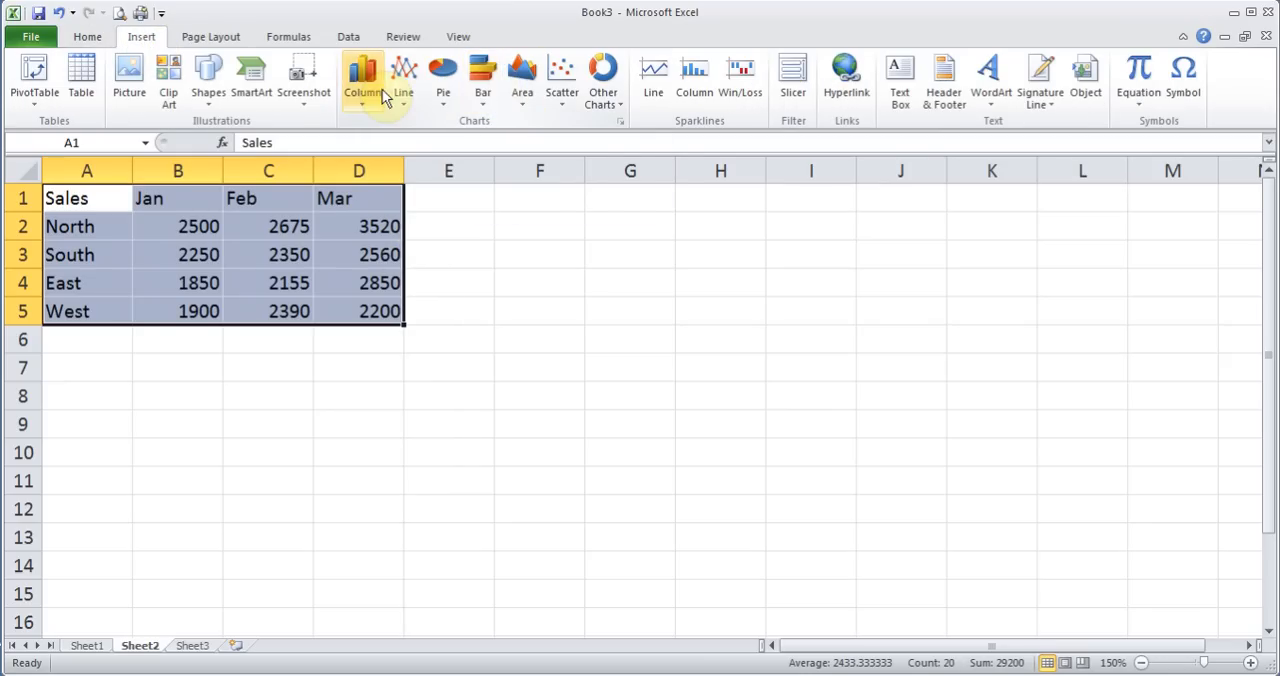
click(365, 90)
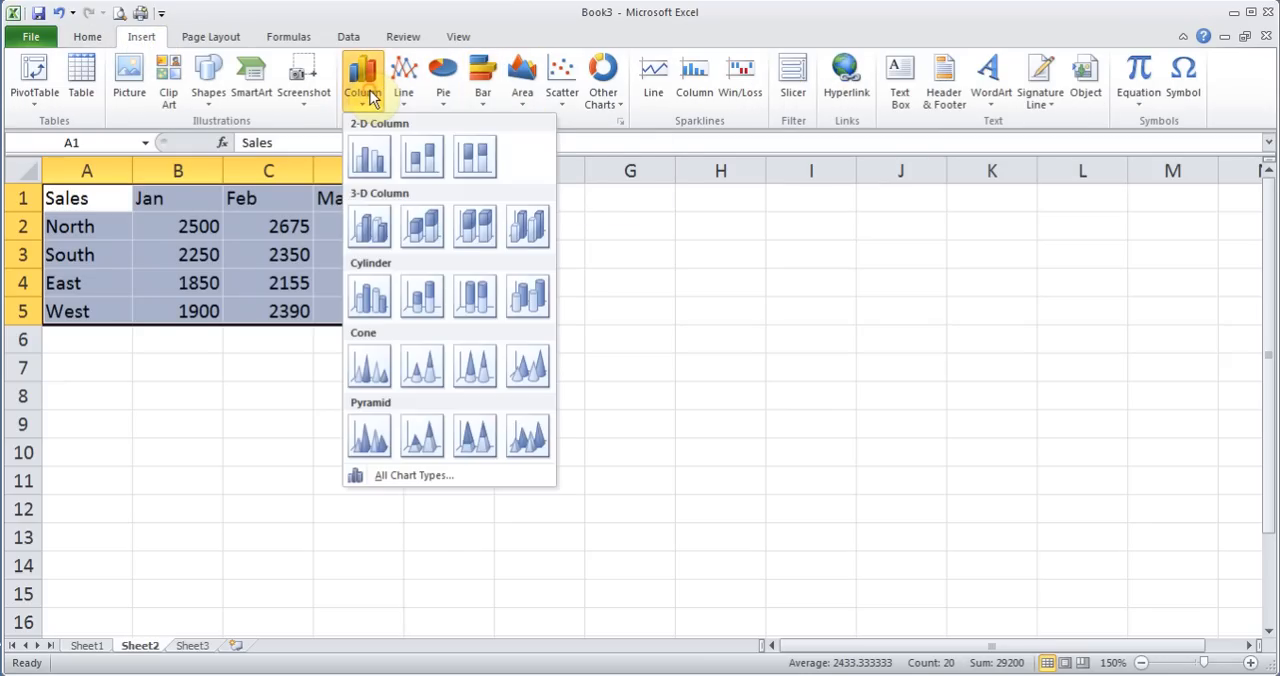
click(370, 160)
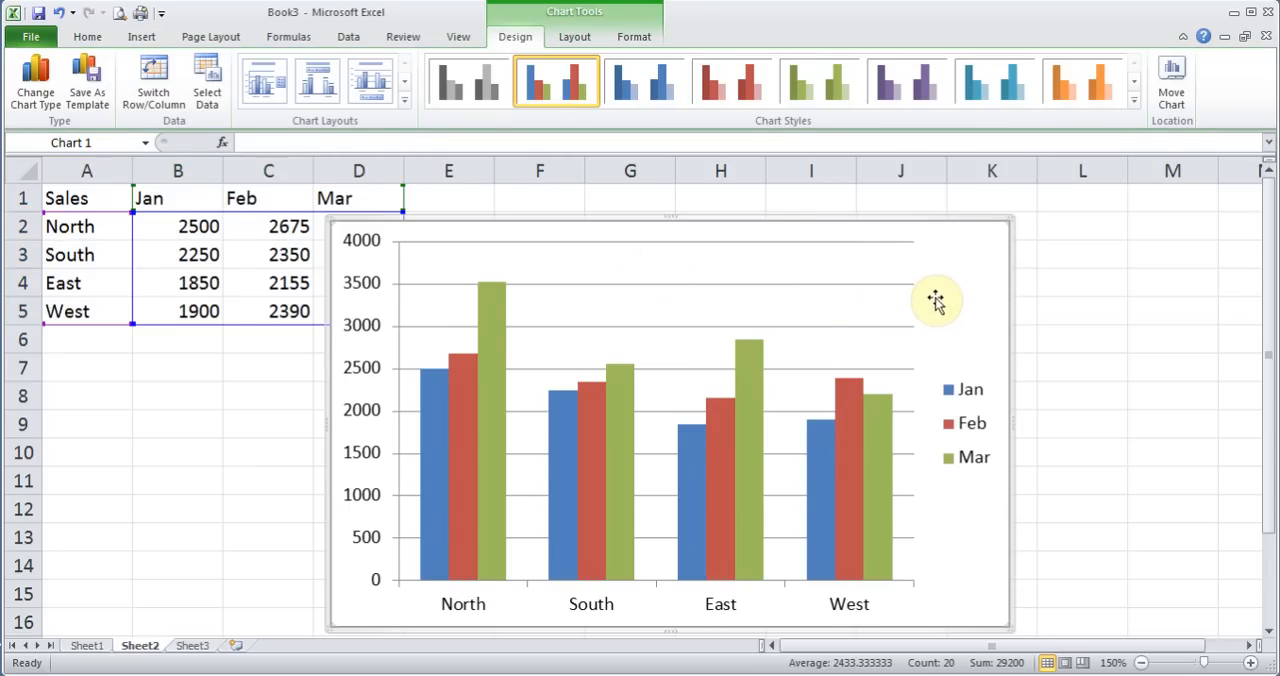
Move the column chart directly beside the sales data and shrink it to span about columns E to J and rows 1 to 12
drag(948, 300, 1030, 263)
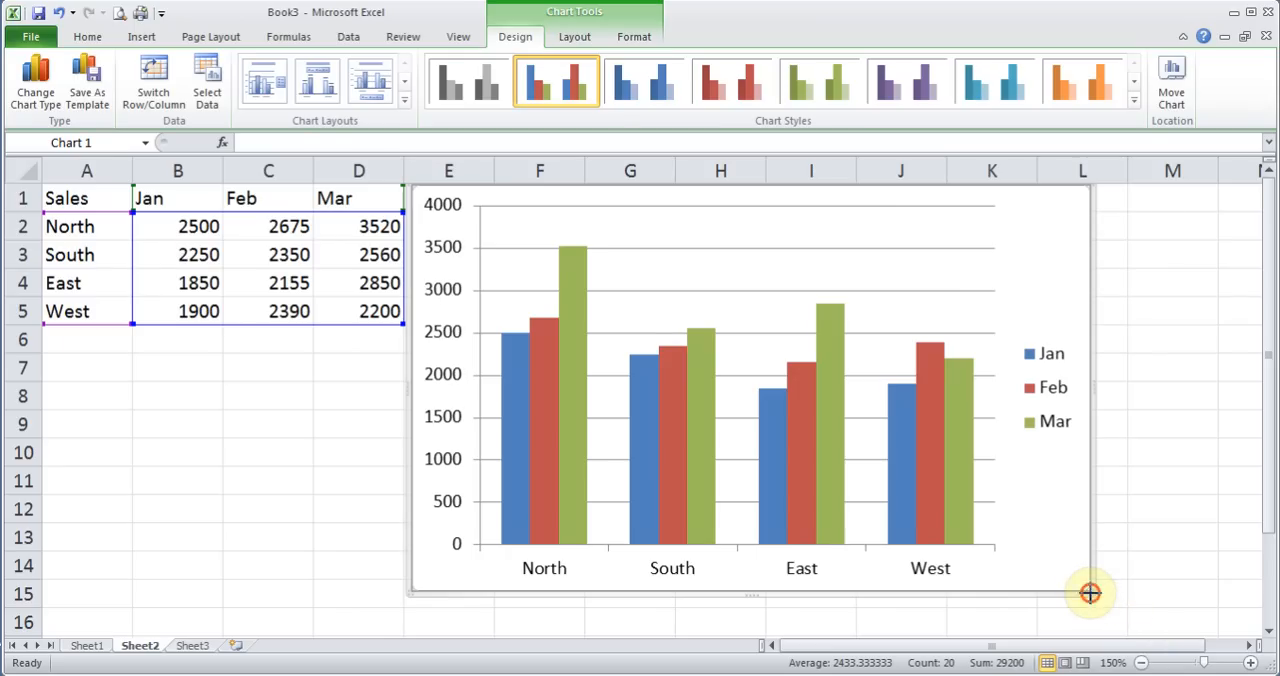
drag(1089, 591, 970, 509)
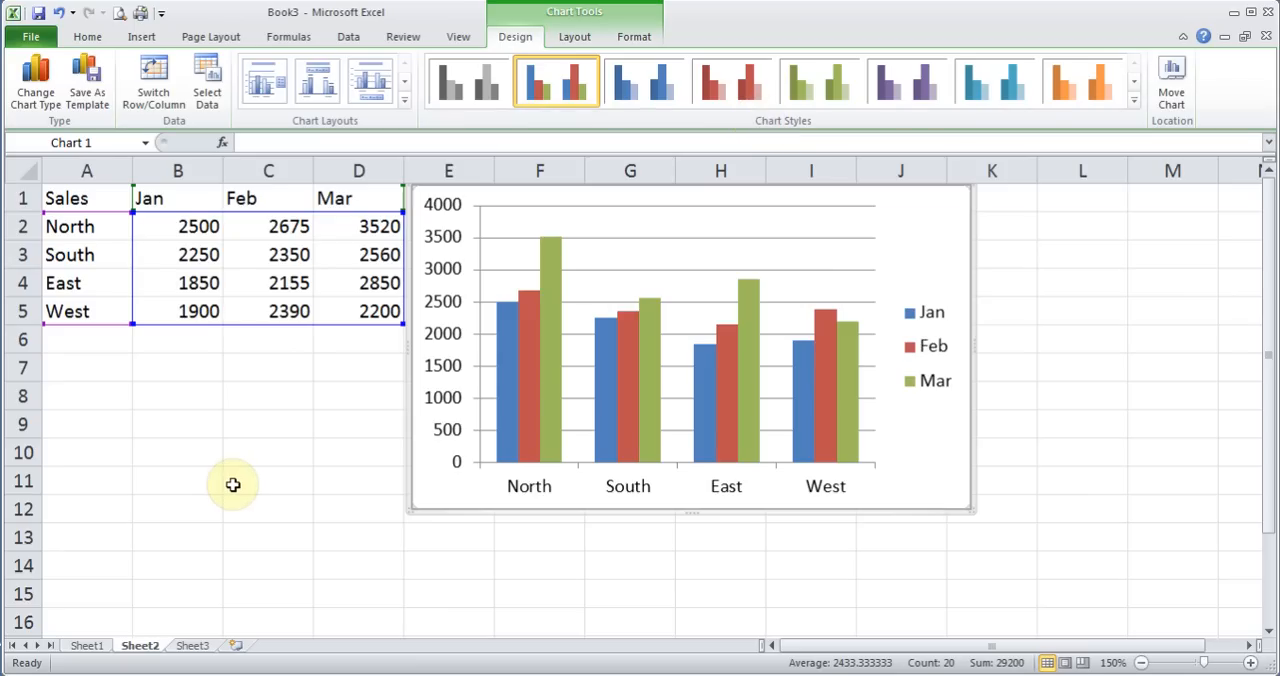
click(183, 452)
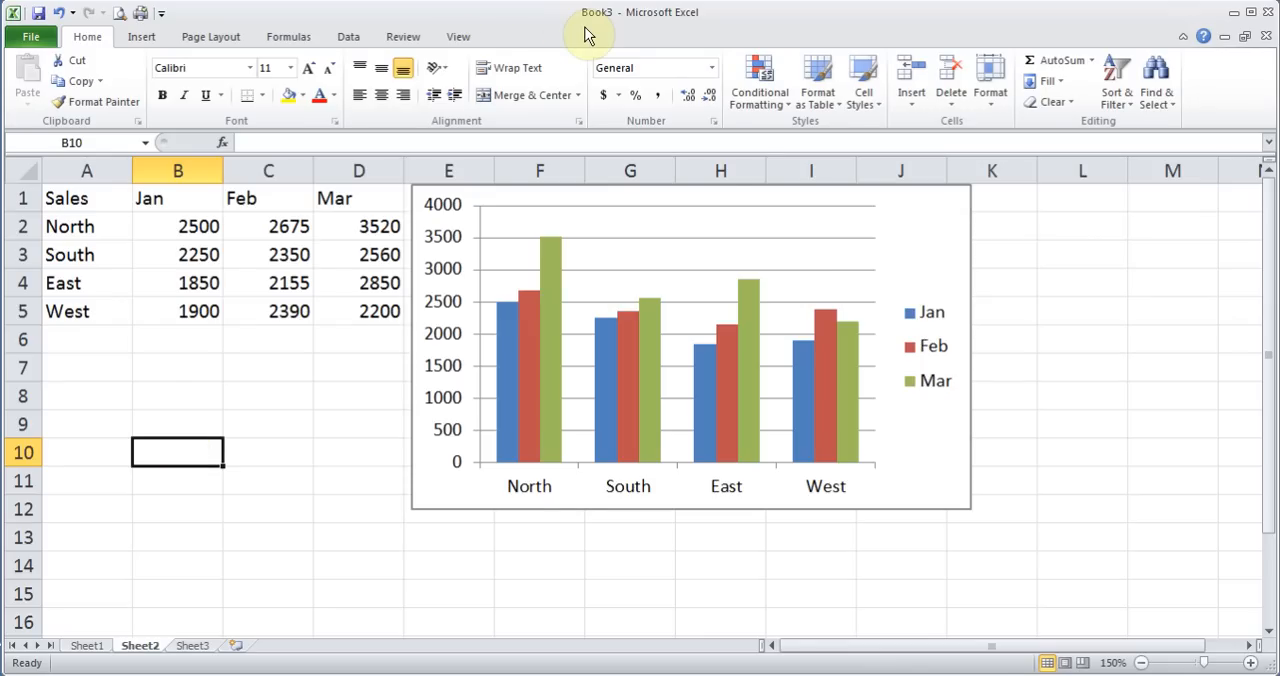
Try the column chart layout with a data table, and apply Layout 1 with a chart title and the legend beside the plot
click(893, 250)
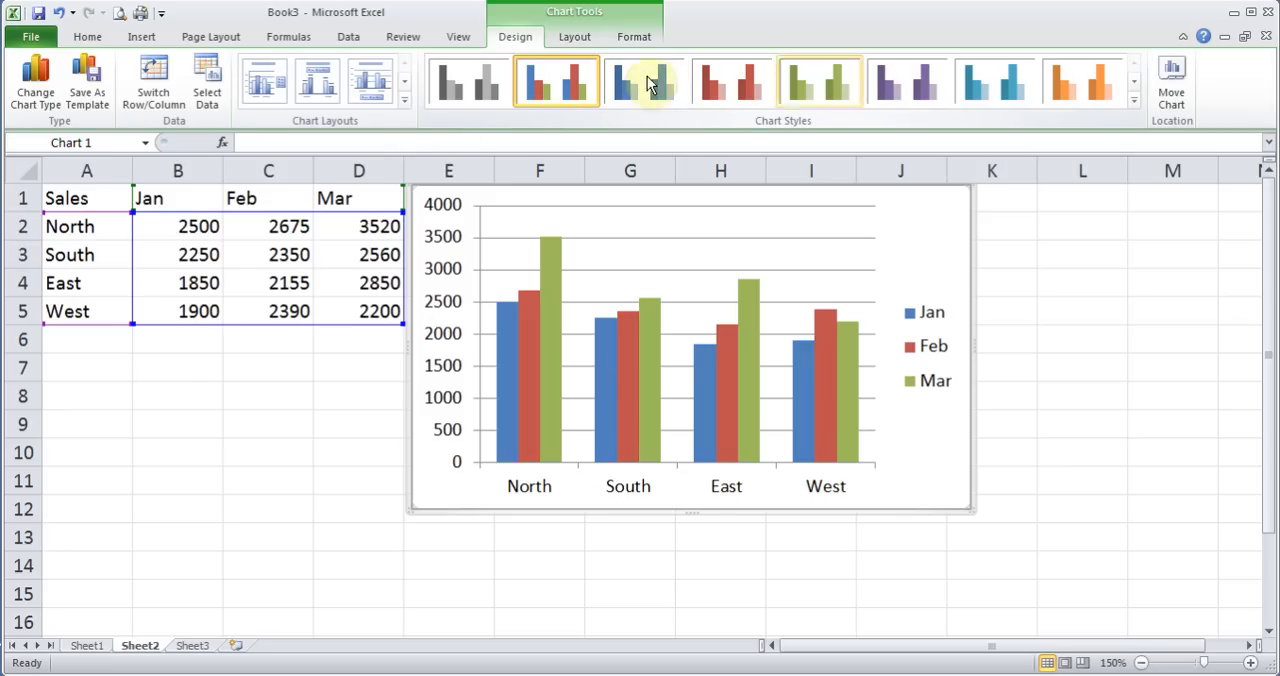
click(405, 102)
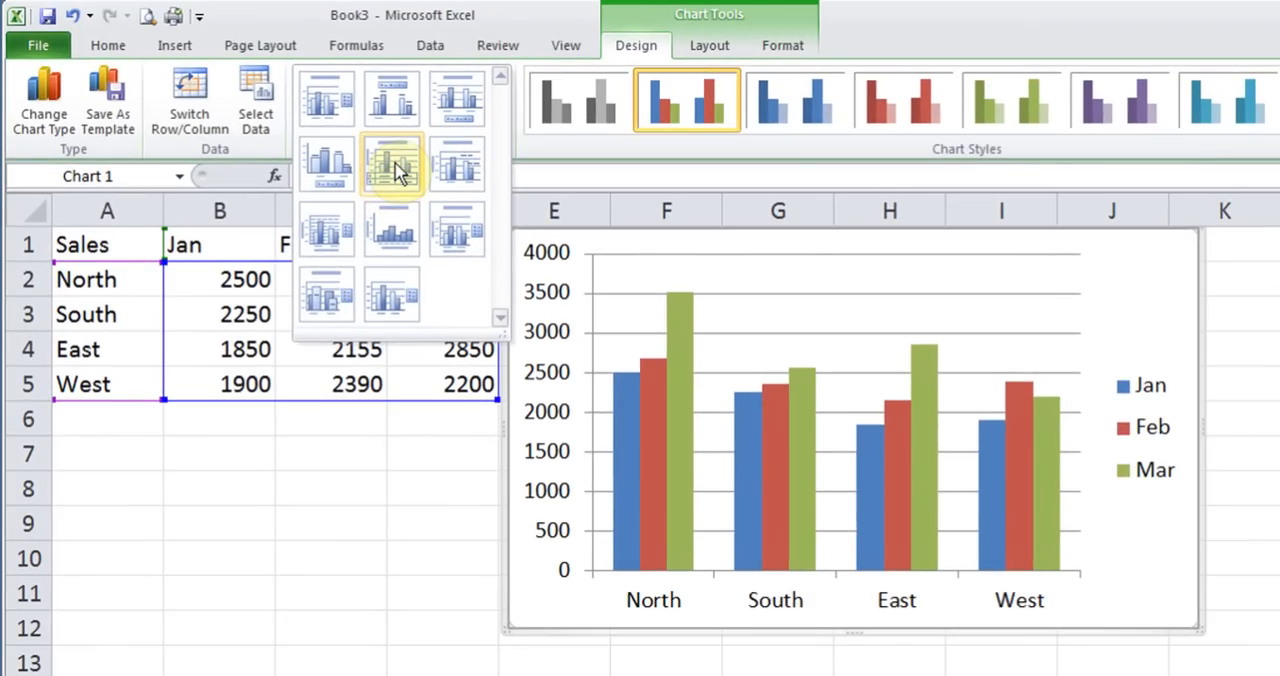
click(393, 165)
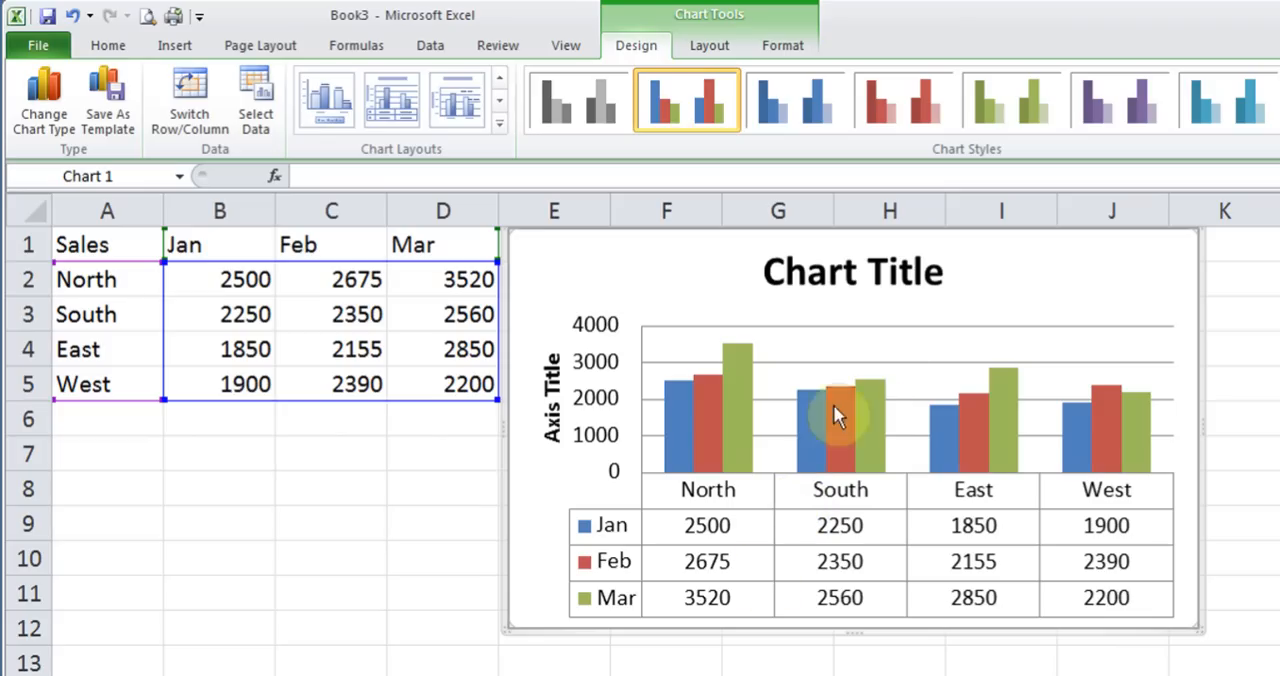
click(500, 124)
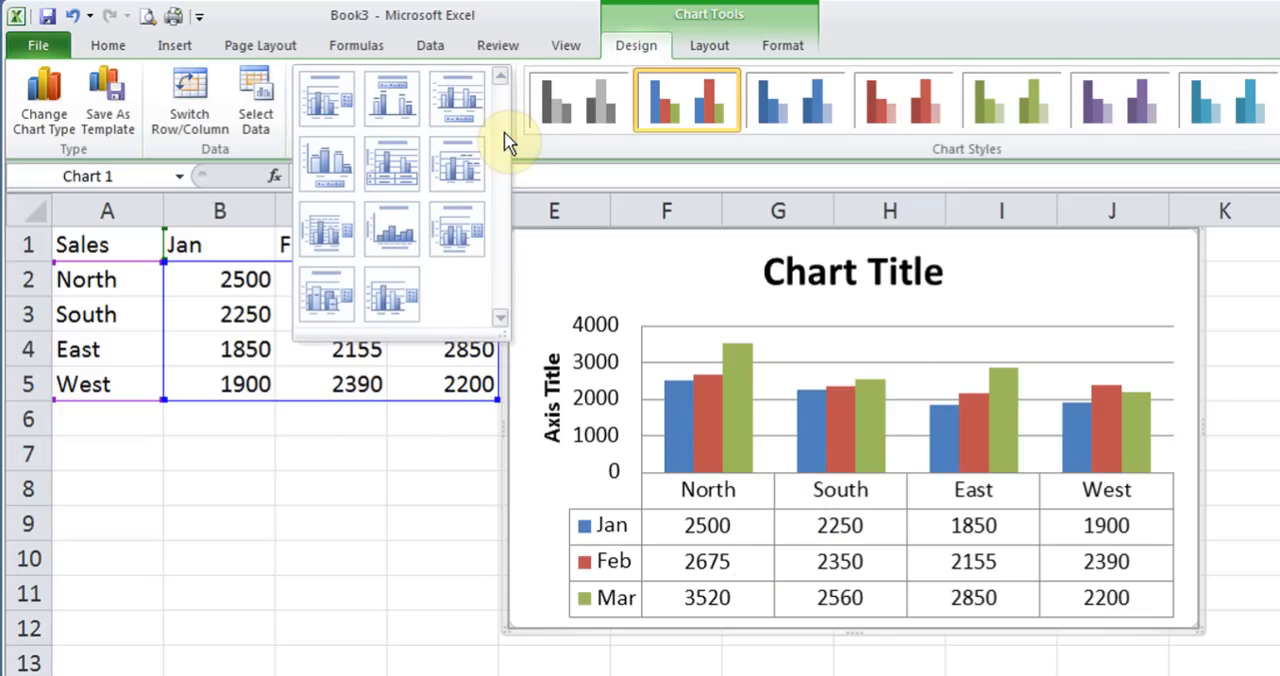
click(323, 108)
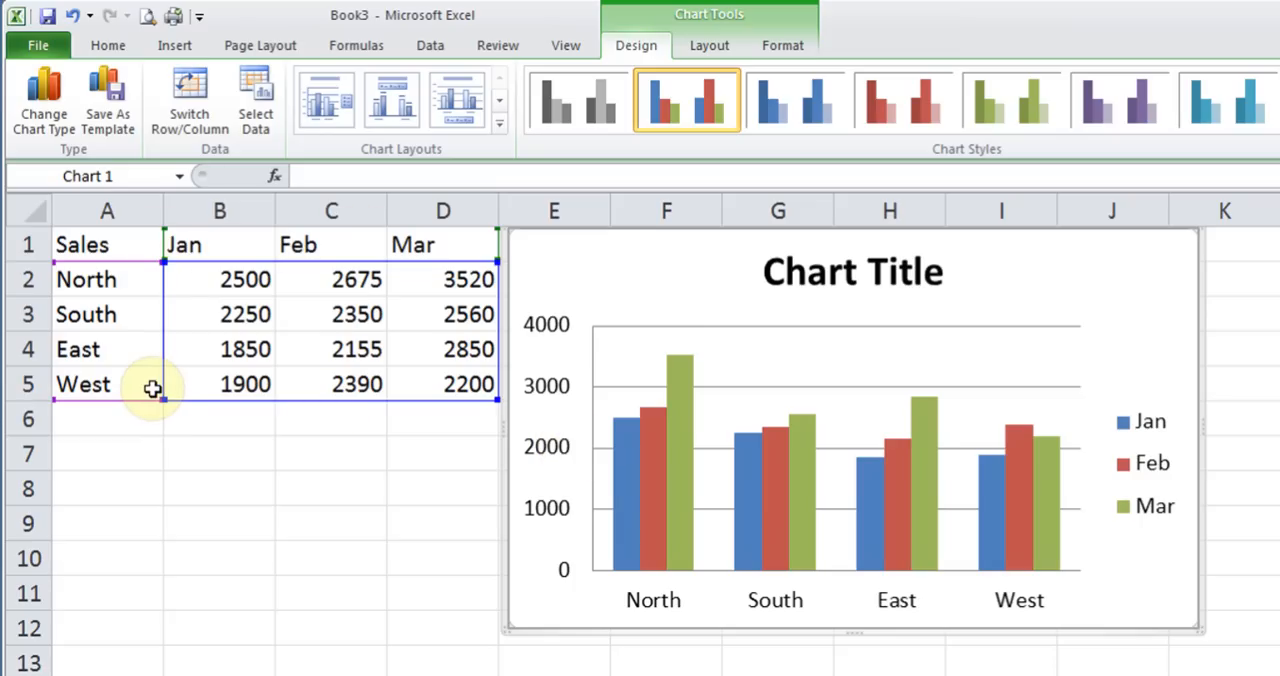
Limit the column chart's data source to the range A1:C5 on Sheet2
click(258, 110)
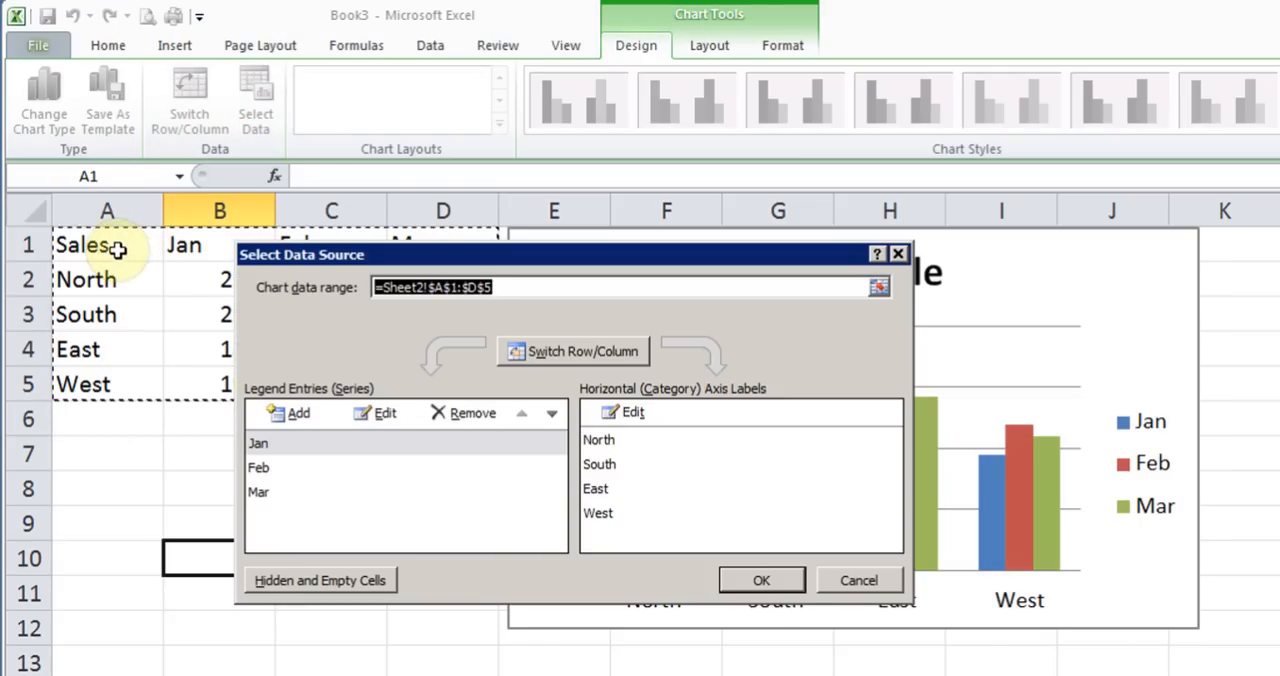
click(113, 249)
drag(113, 249, 335, 378)
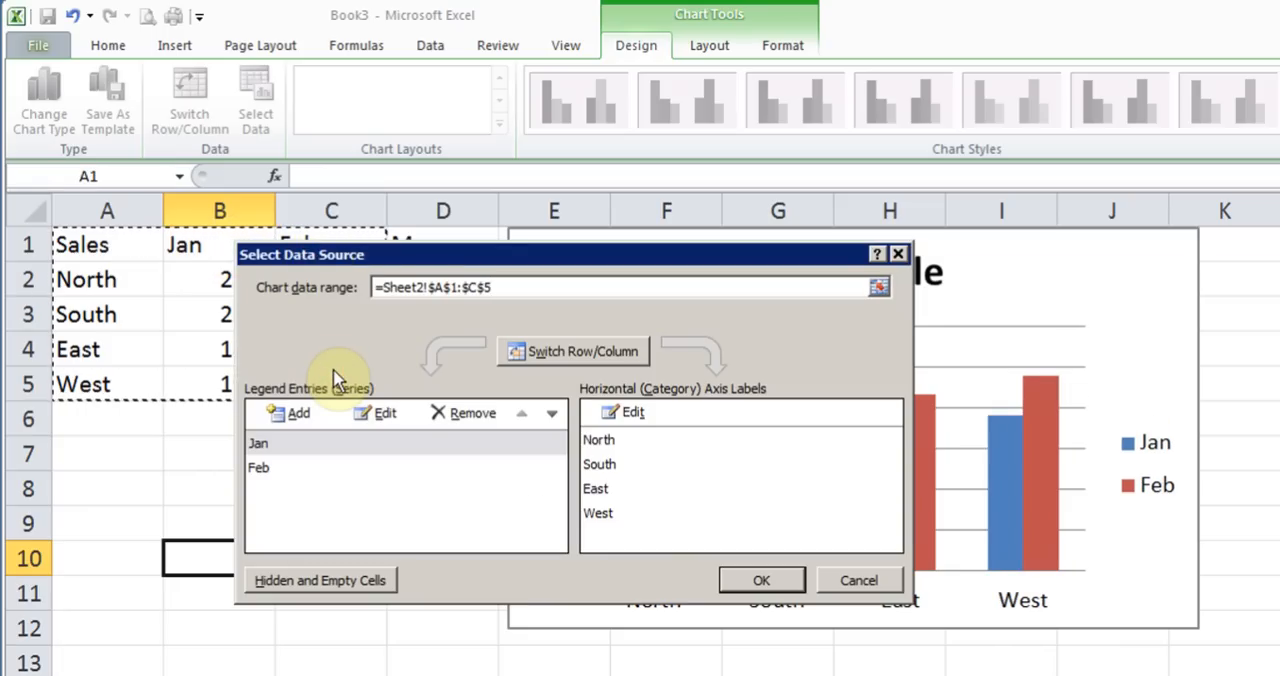
click(758, 581)
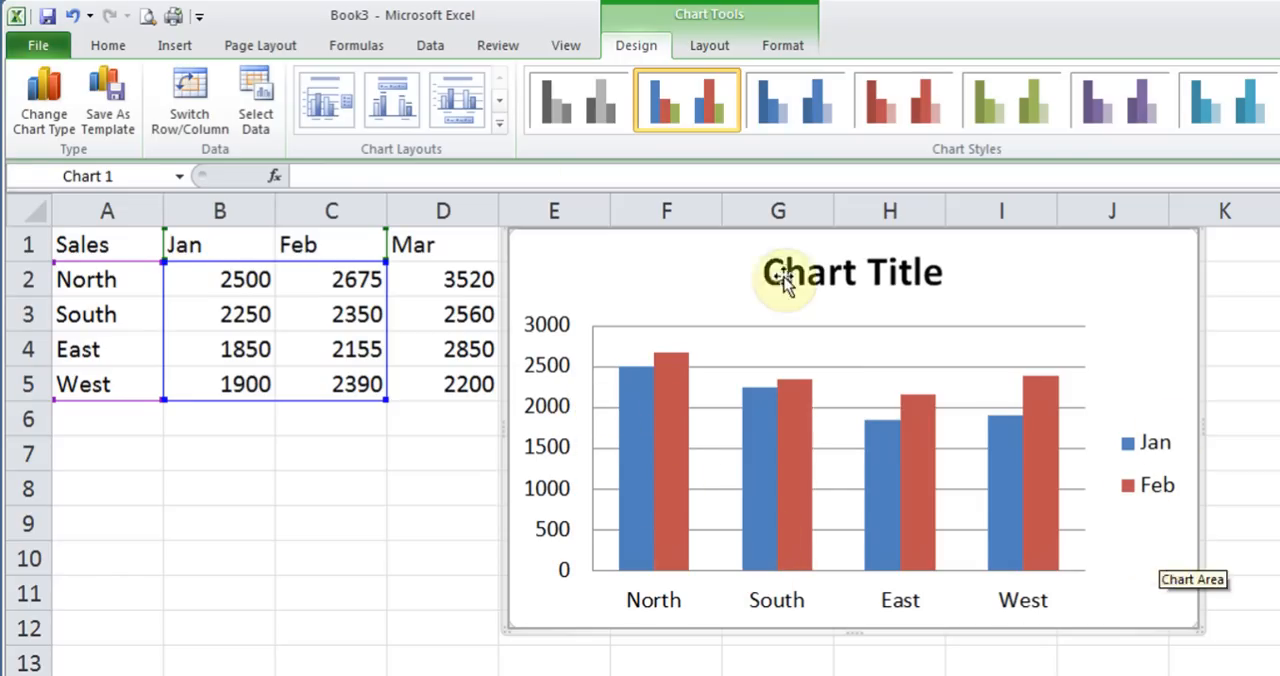
Extend the column chart's data source to the full sales range A1:D5
click(253, 98)
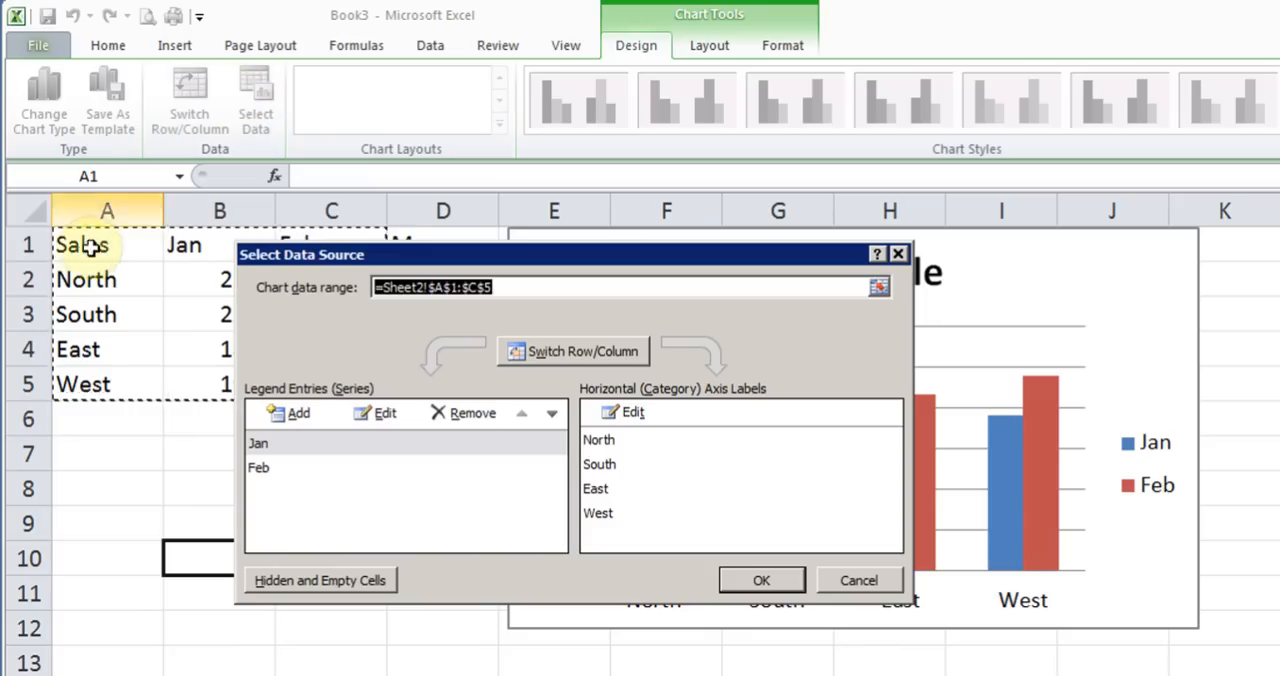
drag(83, 247, 443, 380)
click(785, 580)
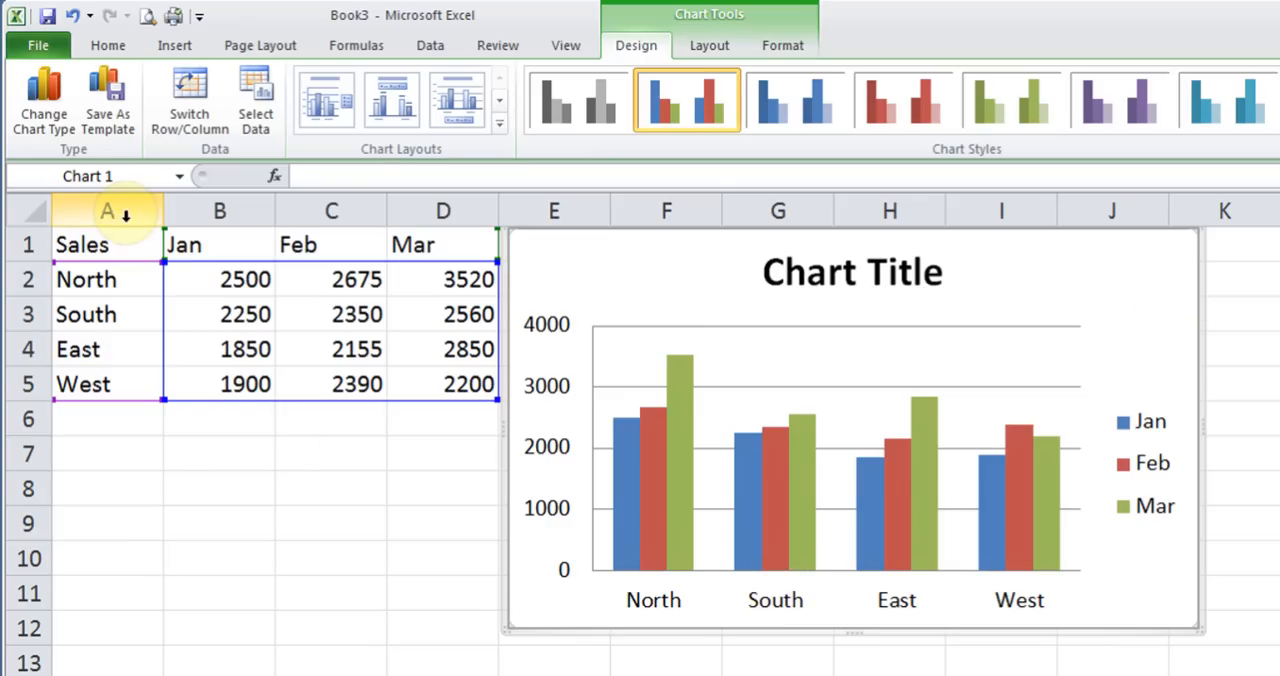
Change the chart type of the monthly sales chart to clustered bar
click(57, 113)
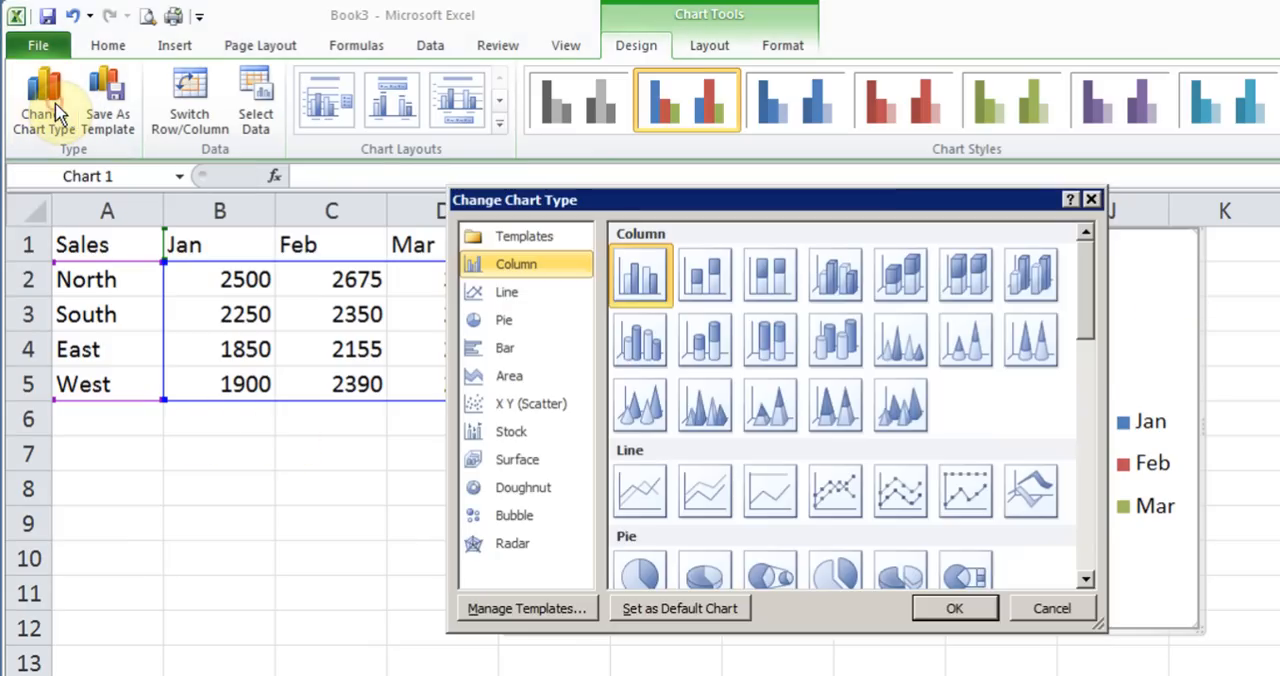
click(506, 352)
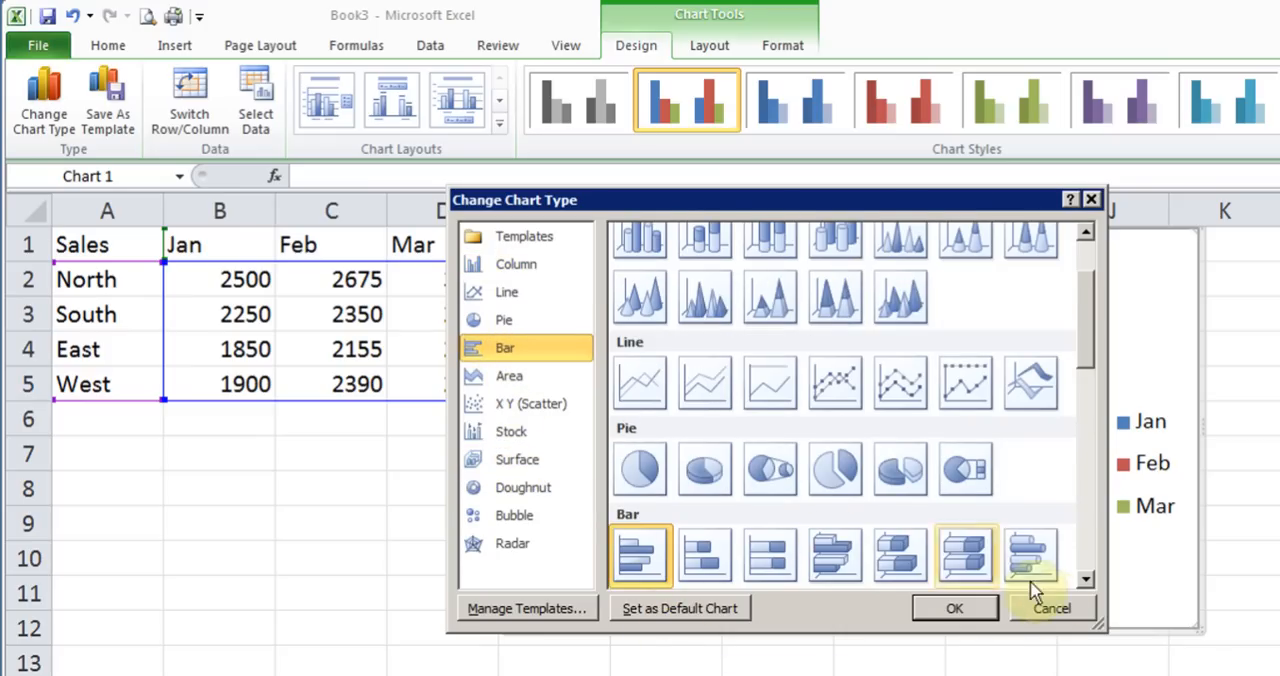
click(1086, 582)
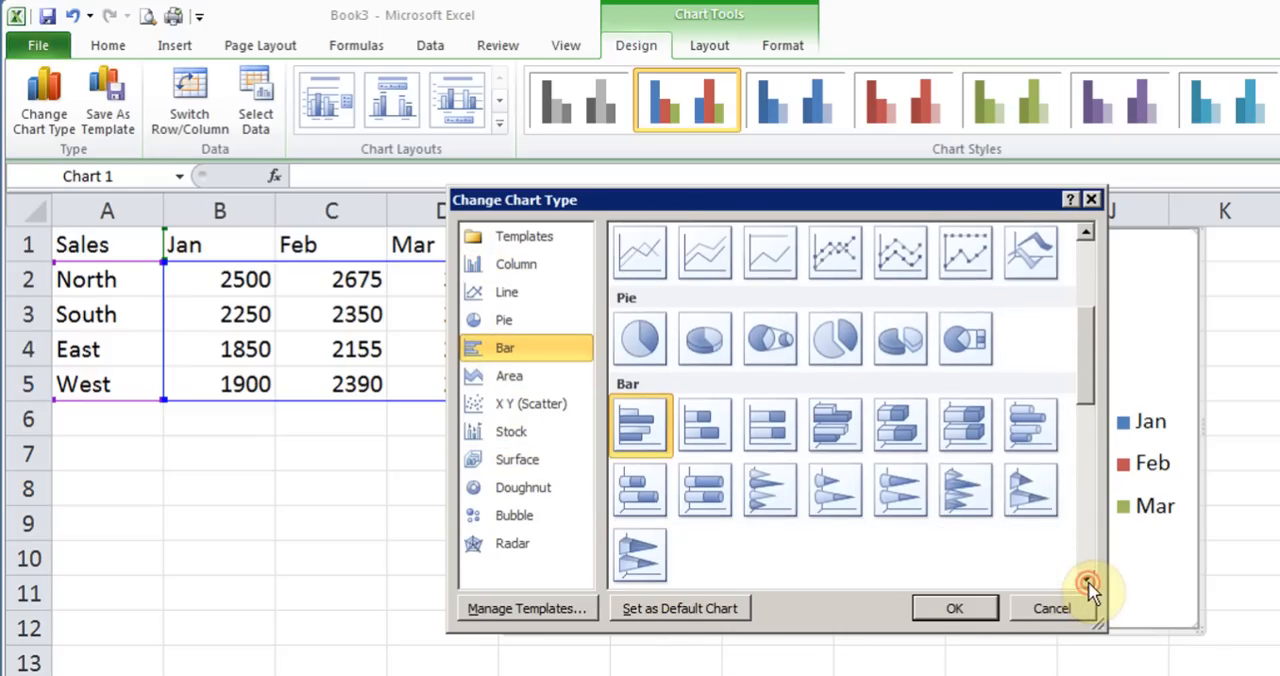
click(640, 425)
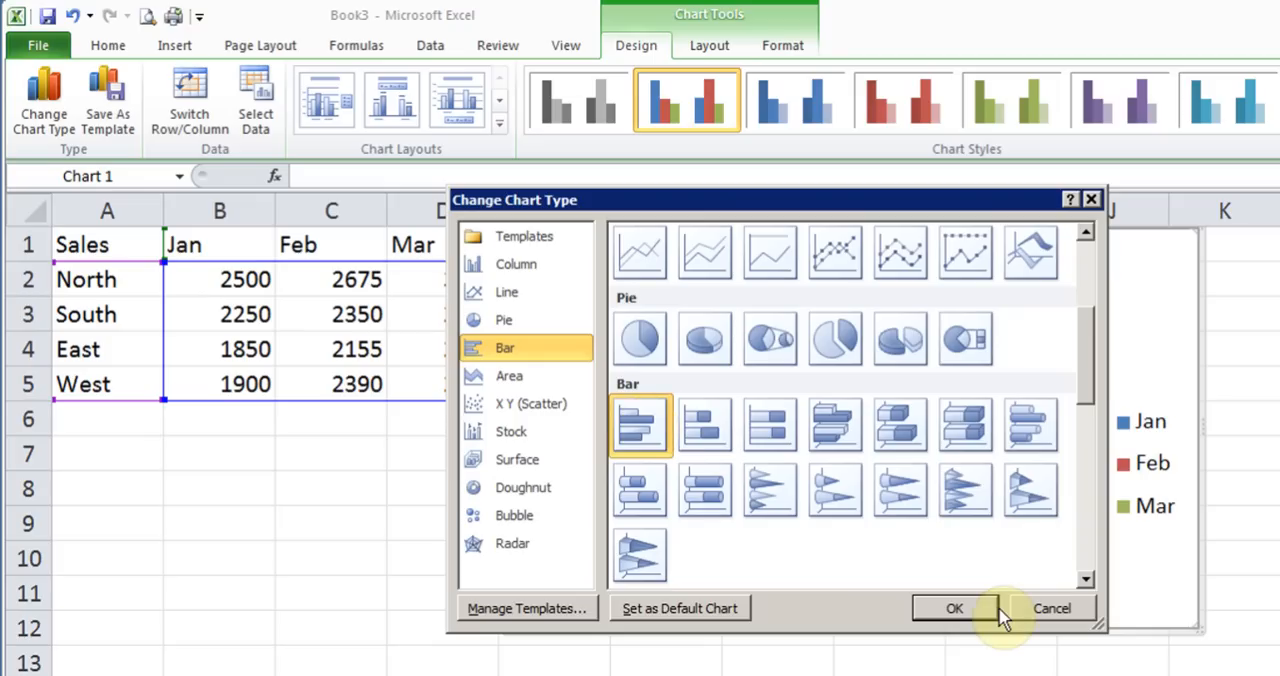
click(966, 608)
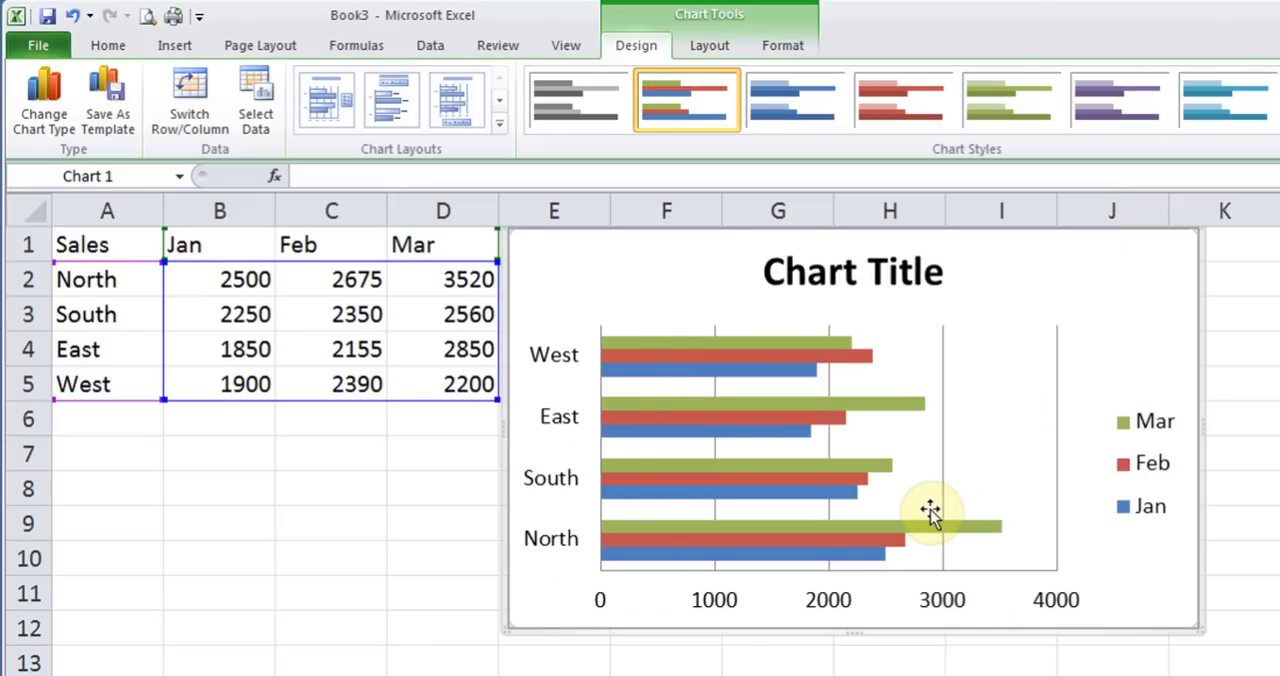
Change the bar chart back to a clustered column chart
click(44, 105)
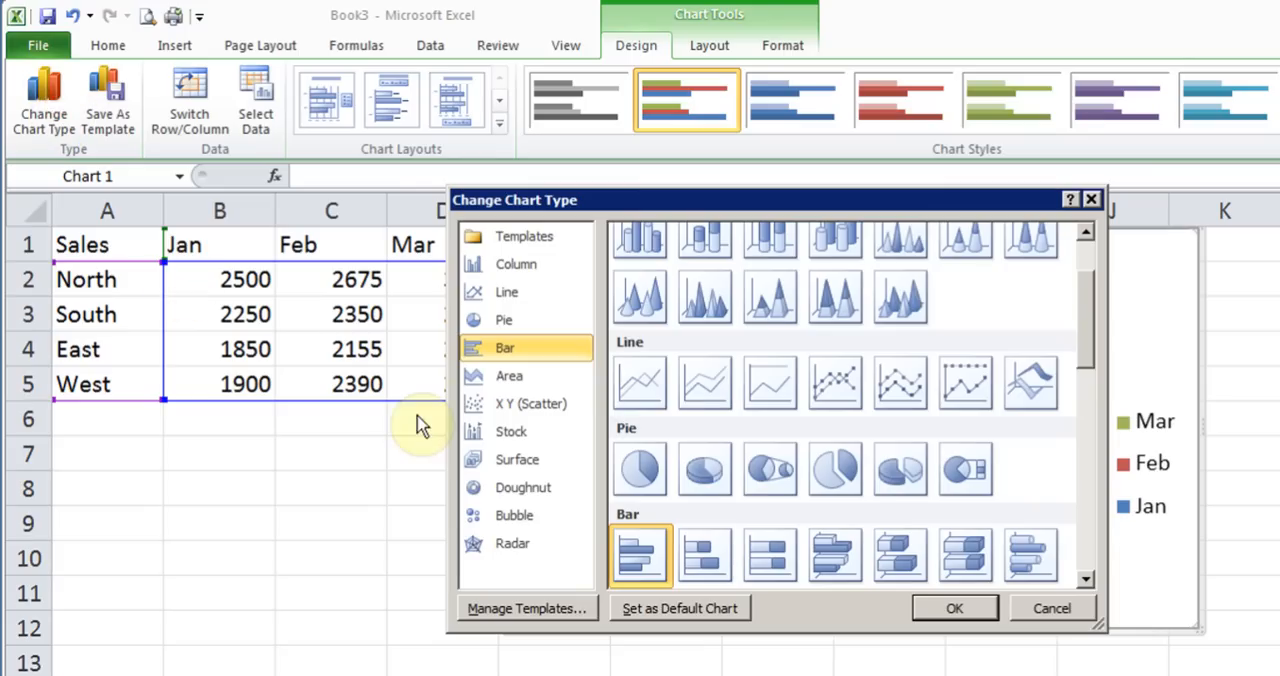
click(527, 264)
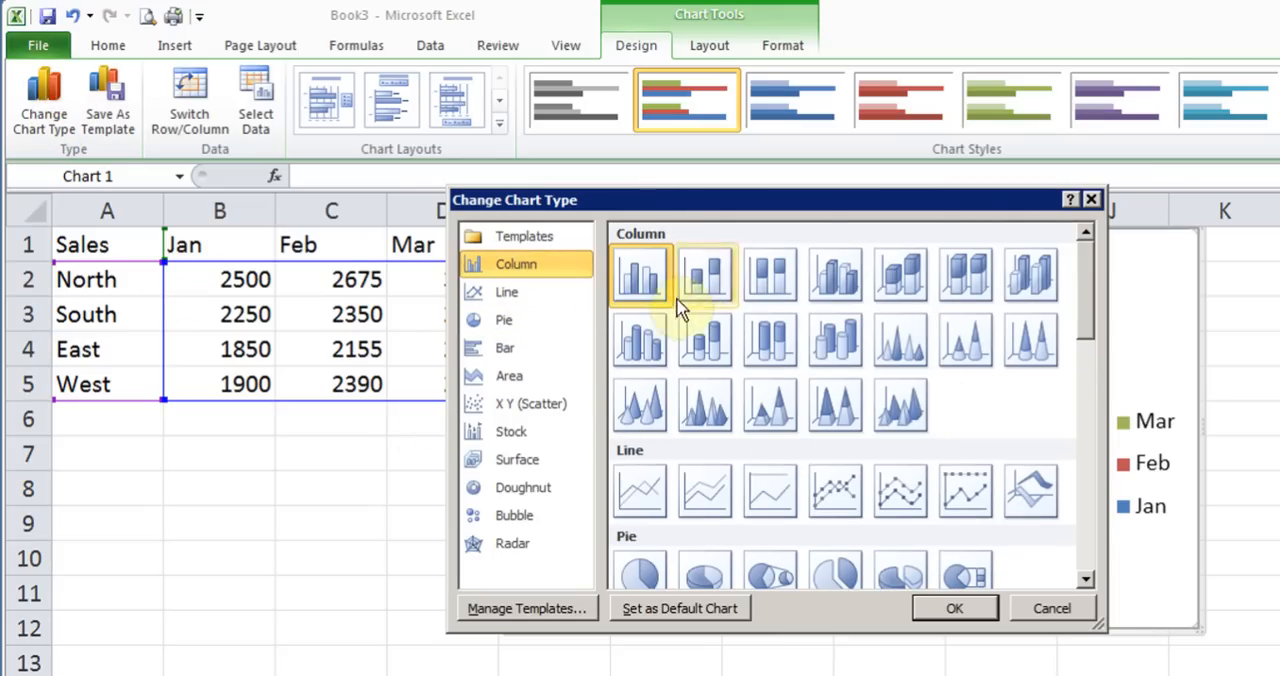
click(955, 610)
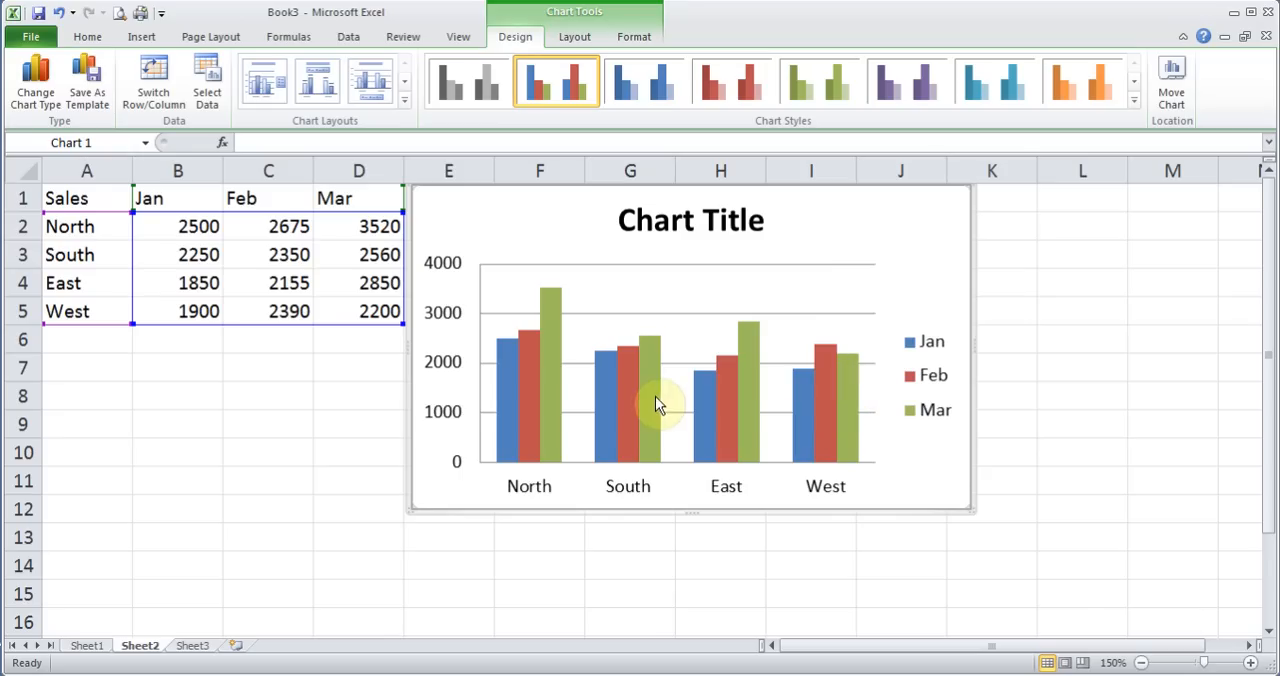
Switch the chart's rows and columns so the months become categories, and switch back to regions as categories
click(153, 86)
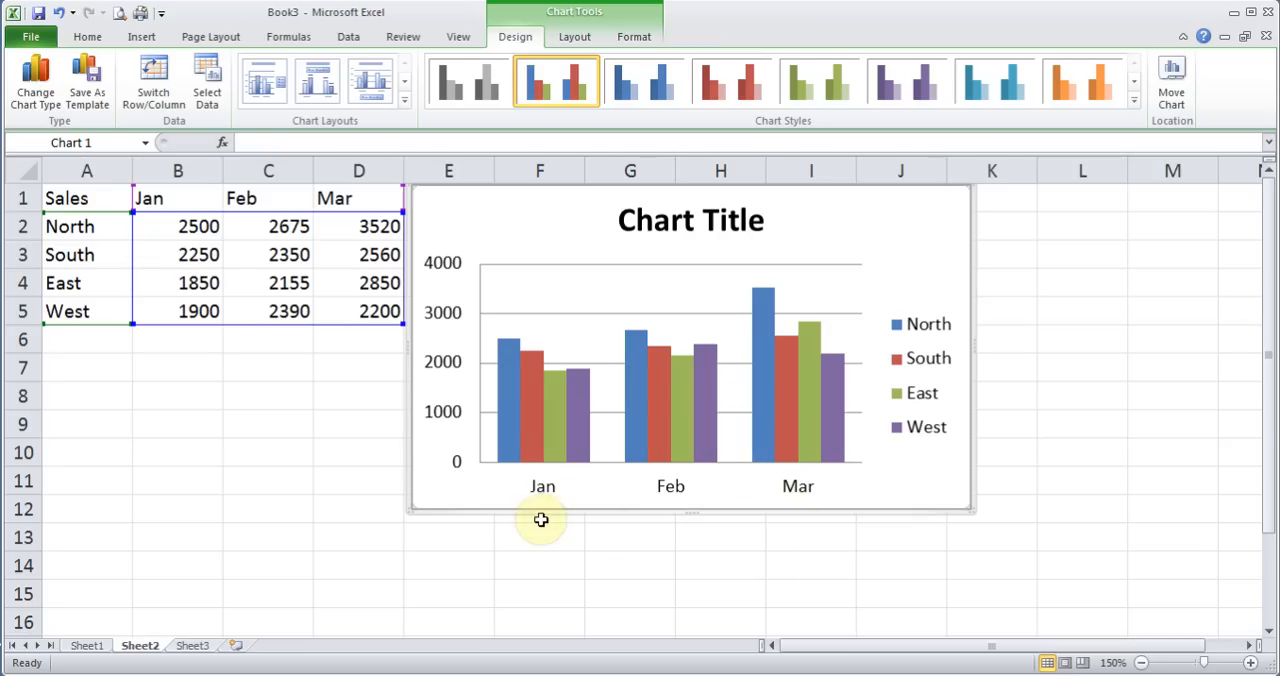
click(155, 80)
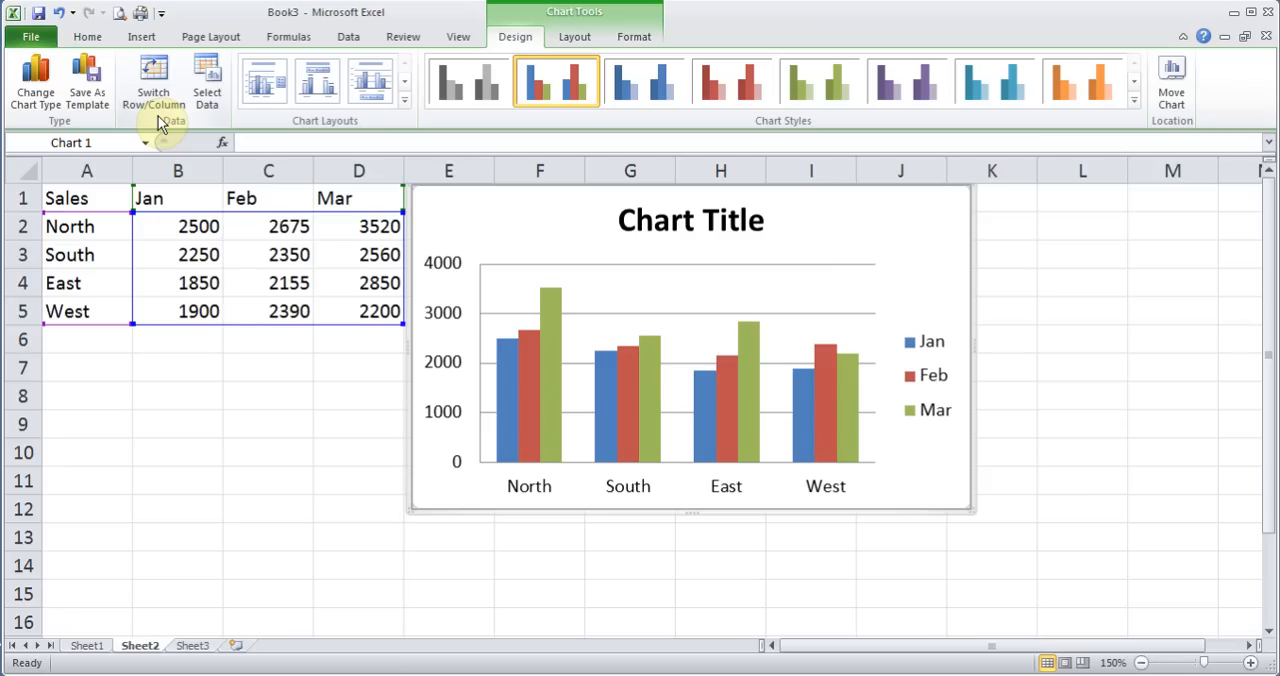
Show a data table without legend keys below the column chart, and remove it again
click(575, 40)
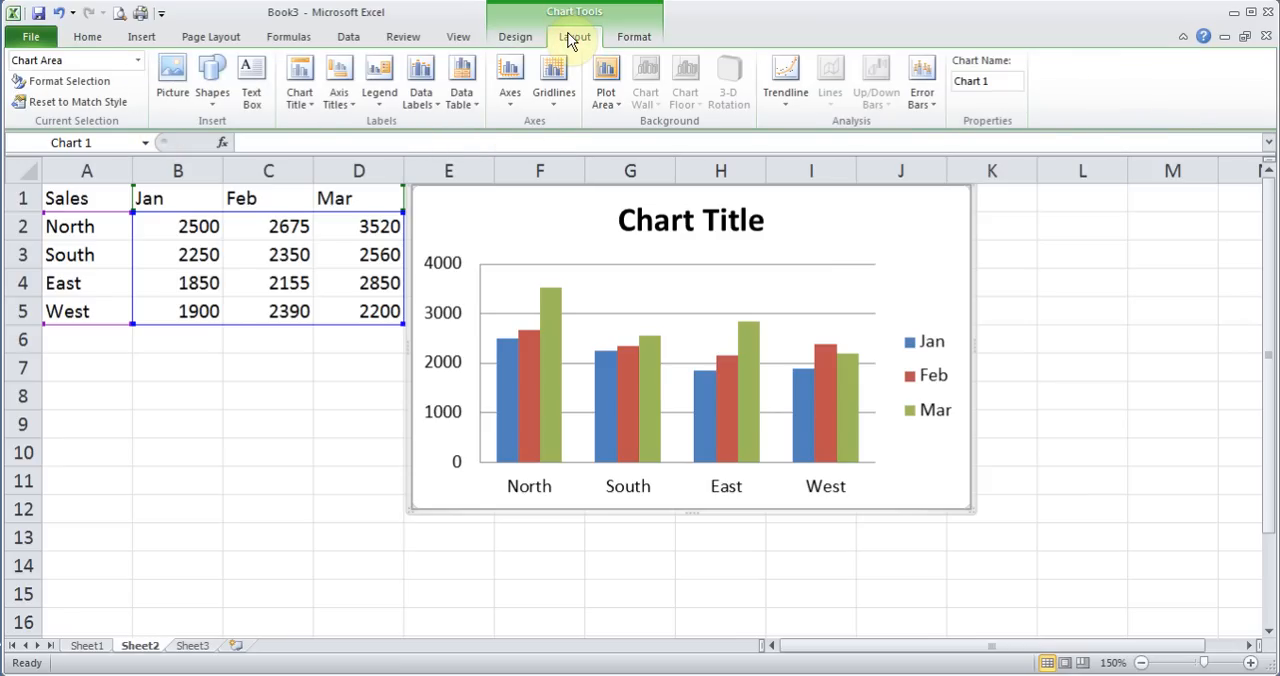
click(464, 100)
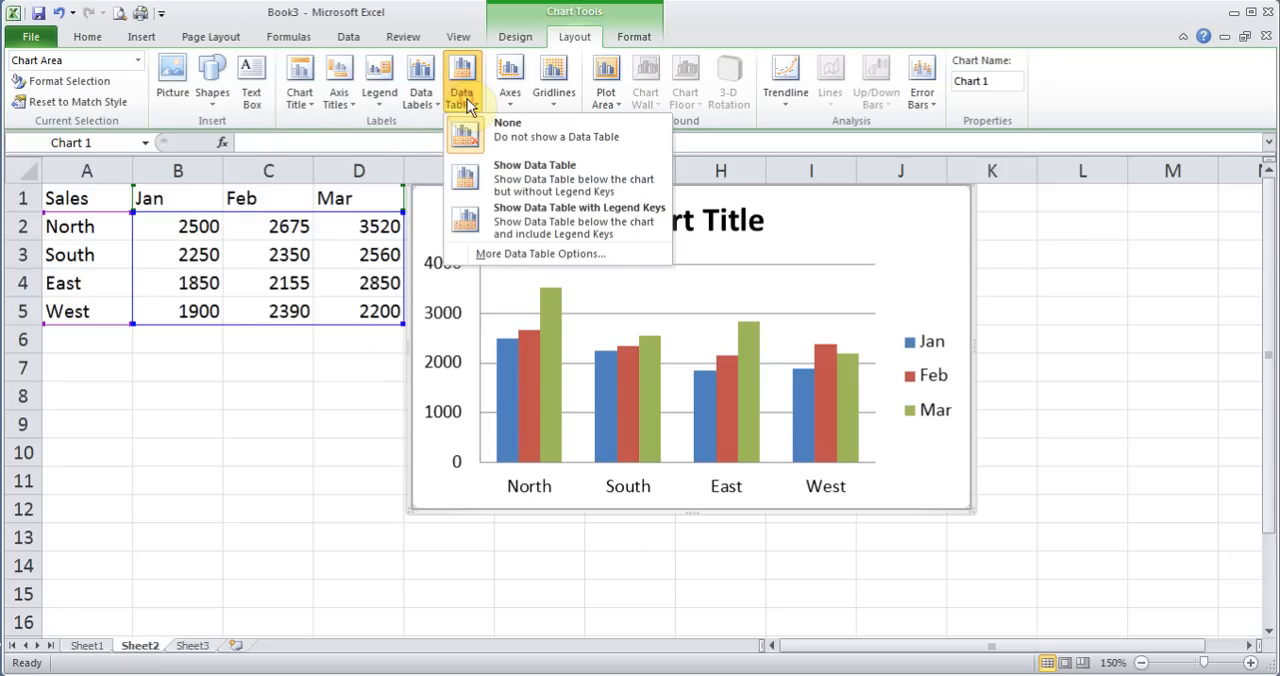
click(510, 178)
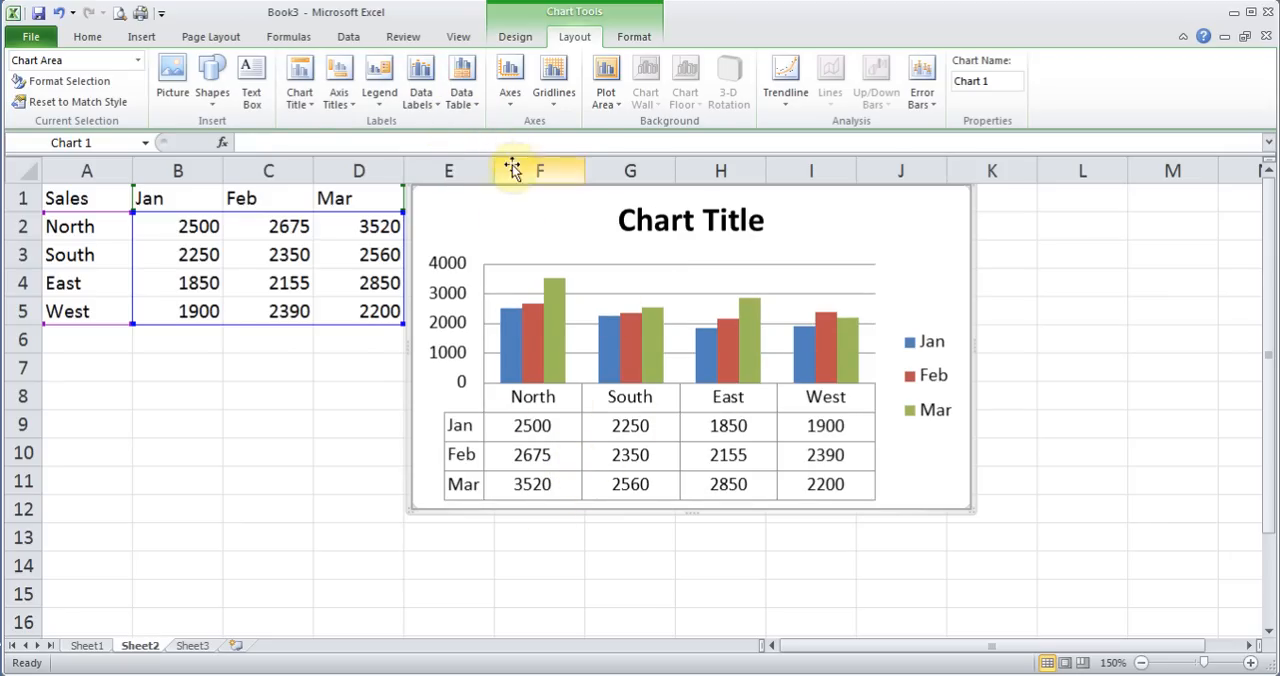
click(470, 112)
click(490, 129)
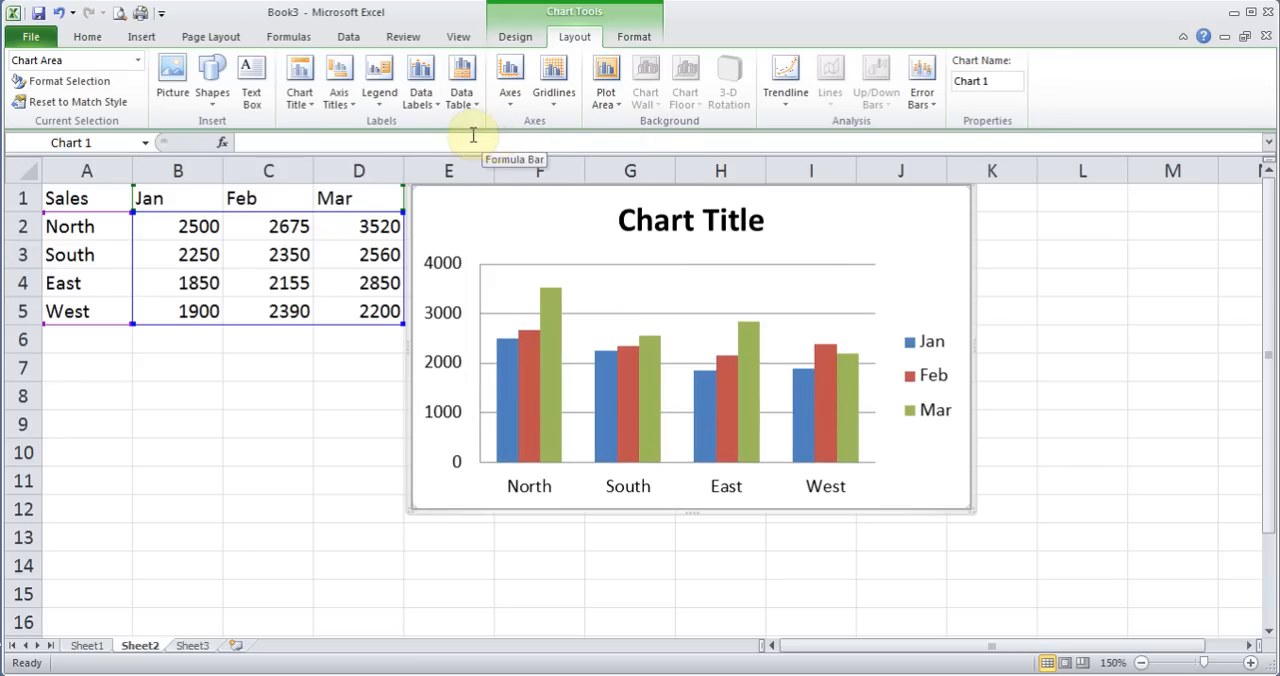
click(336, 99)
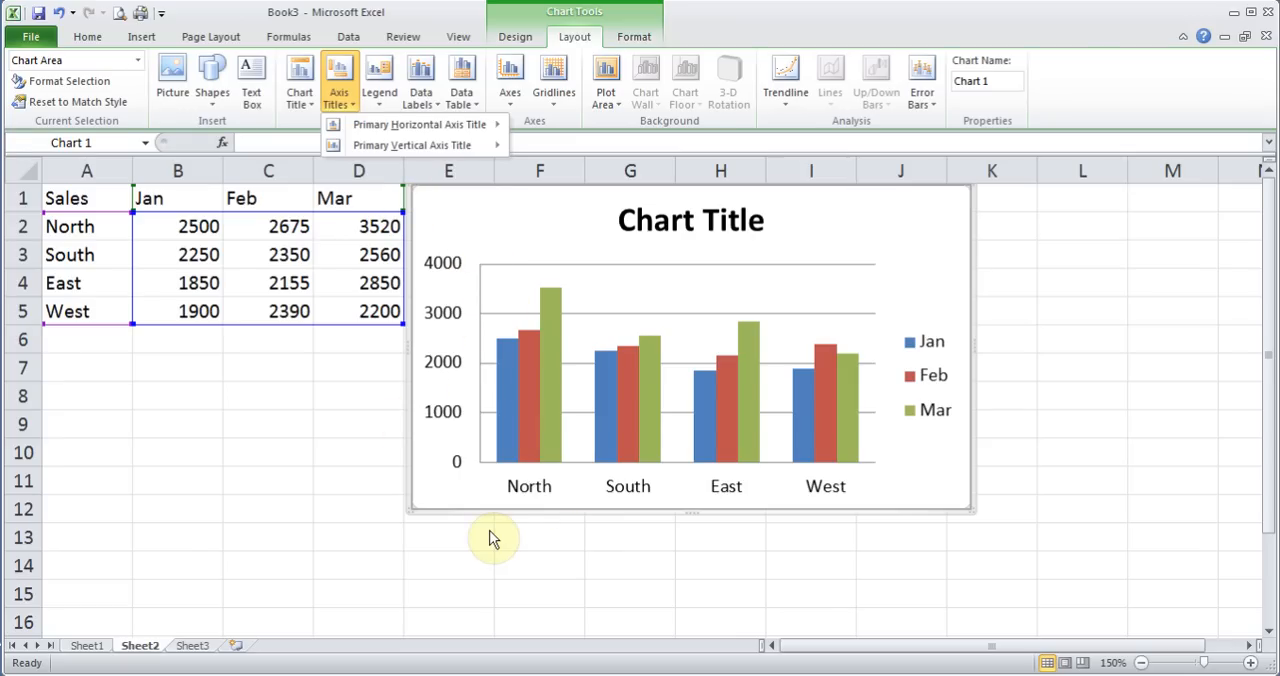
mouse_move(470, 131)
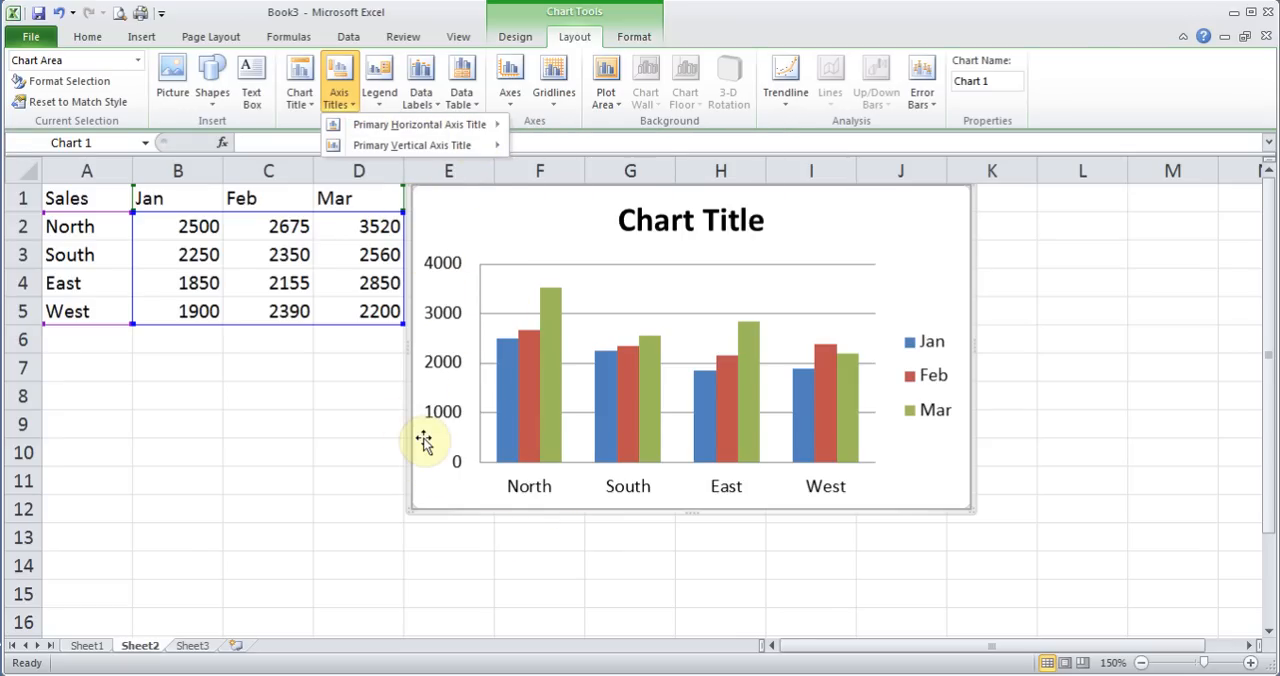
click(537, 231)
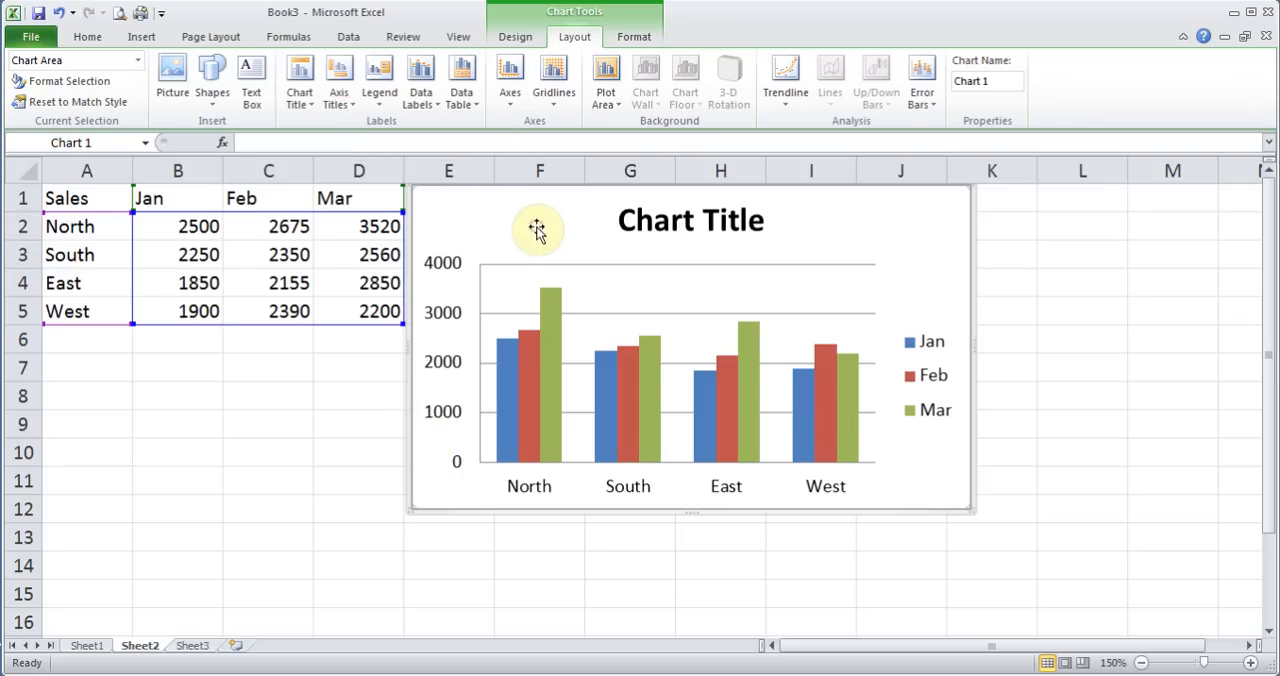
Place the legend at the top of the column chart and show the primary horizontal axis without labeling
click(386, 103)
click(430, 221)
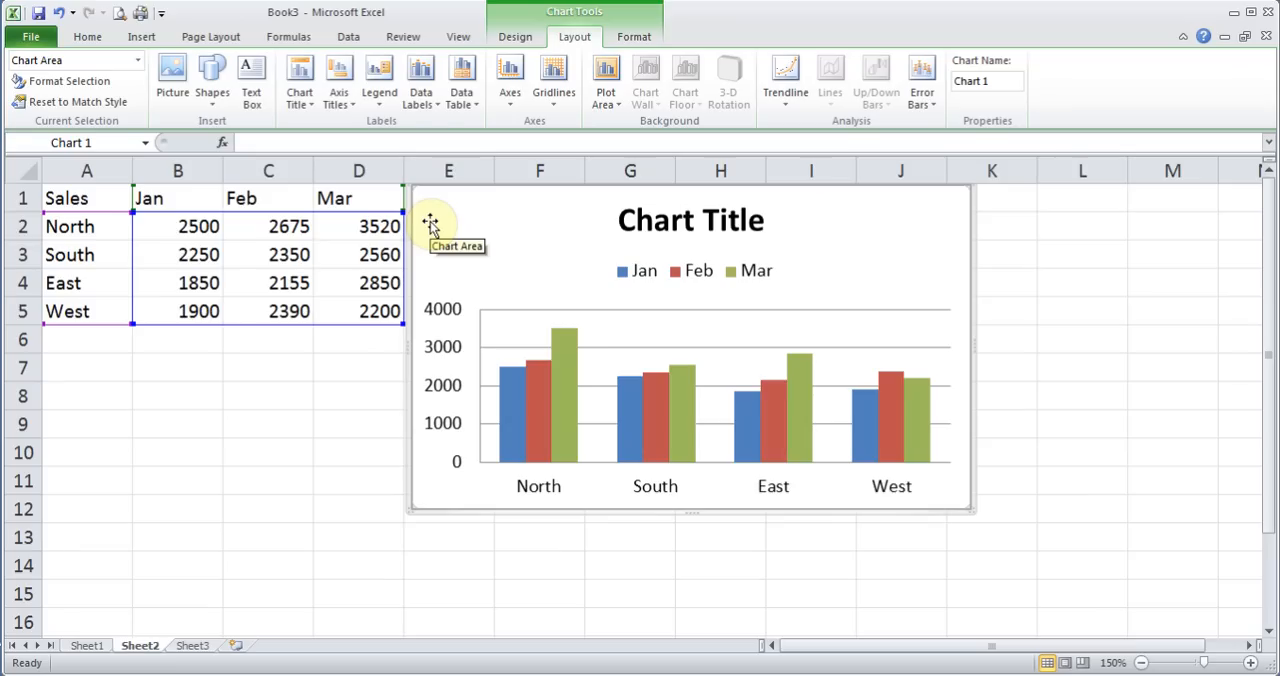
click(510, 94)
mouse_move(527, 130)
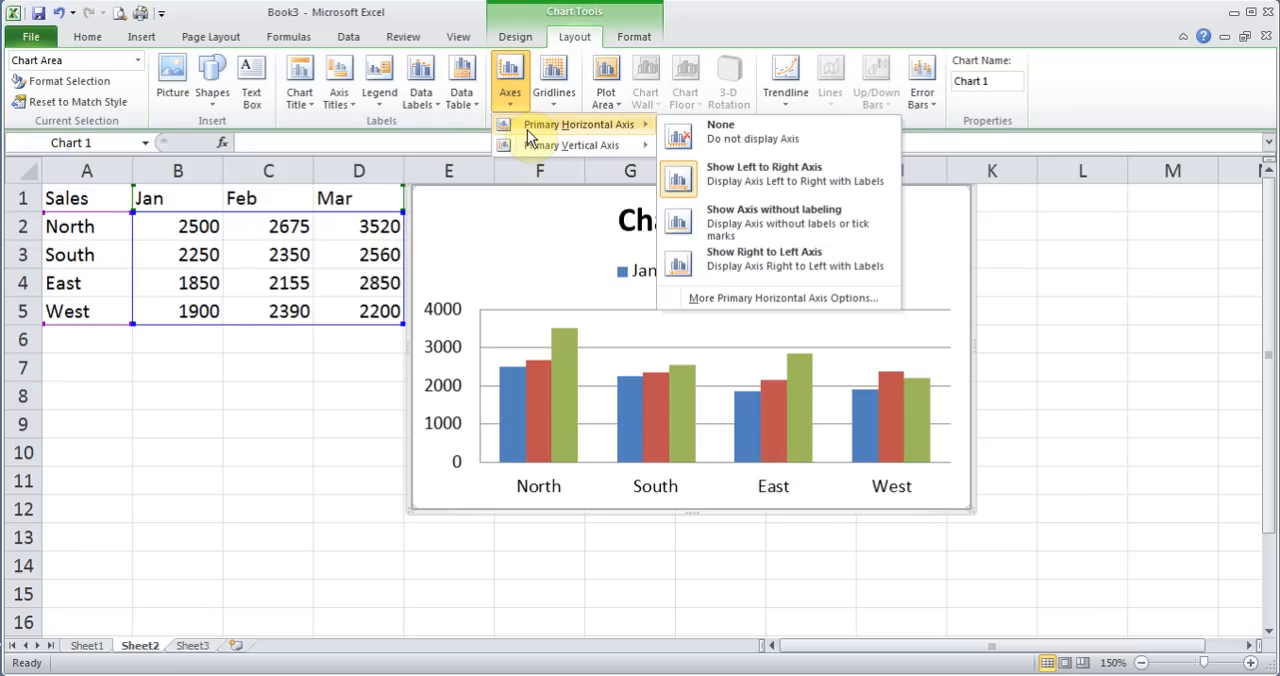
click(740, 222)
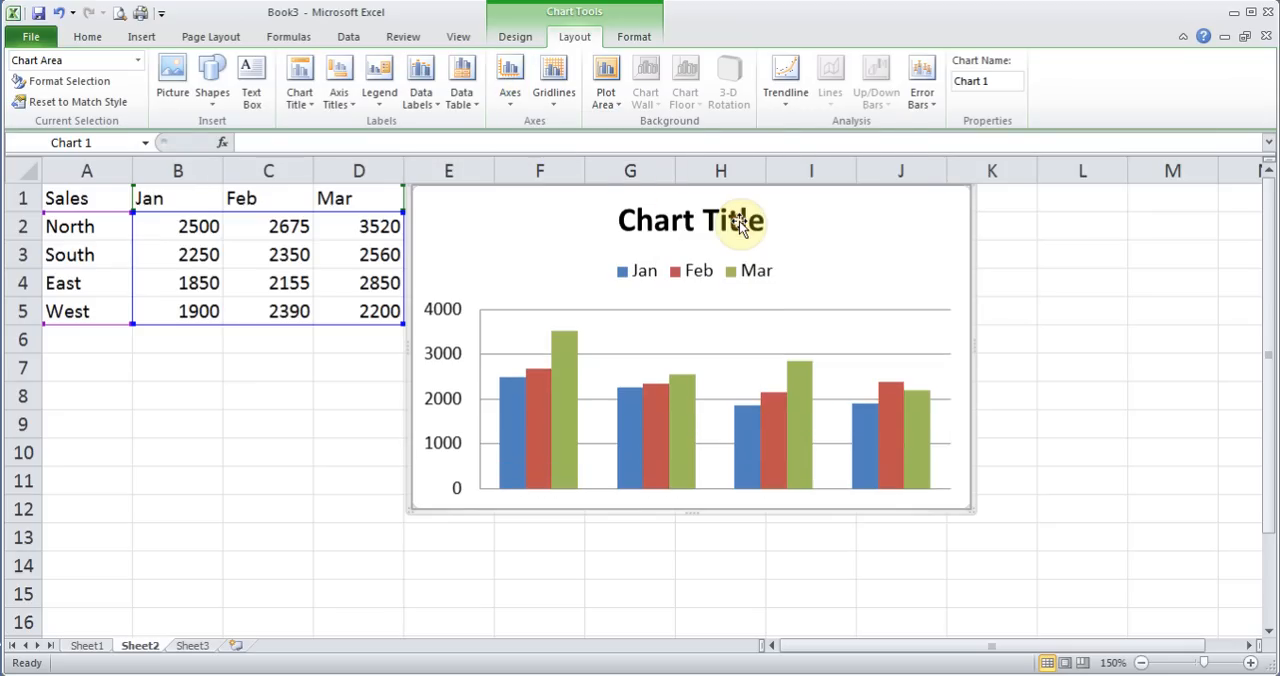
Show the chart's primary vertical axis in thousands
click(511, 92)
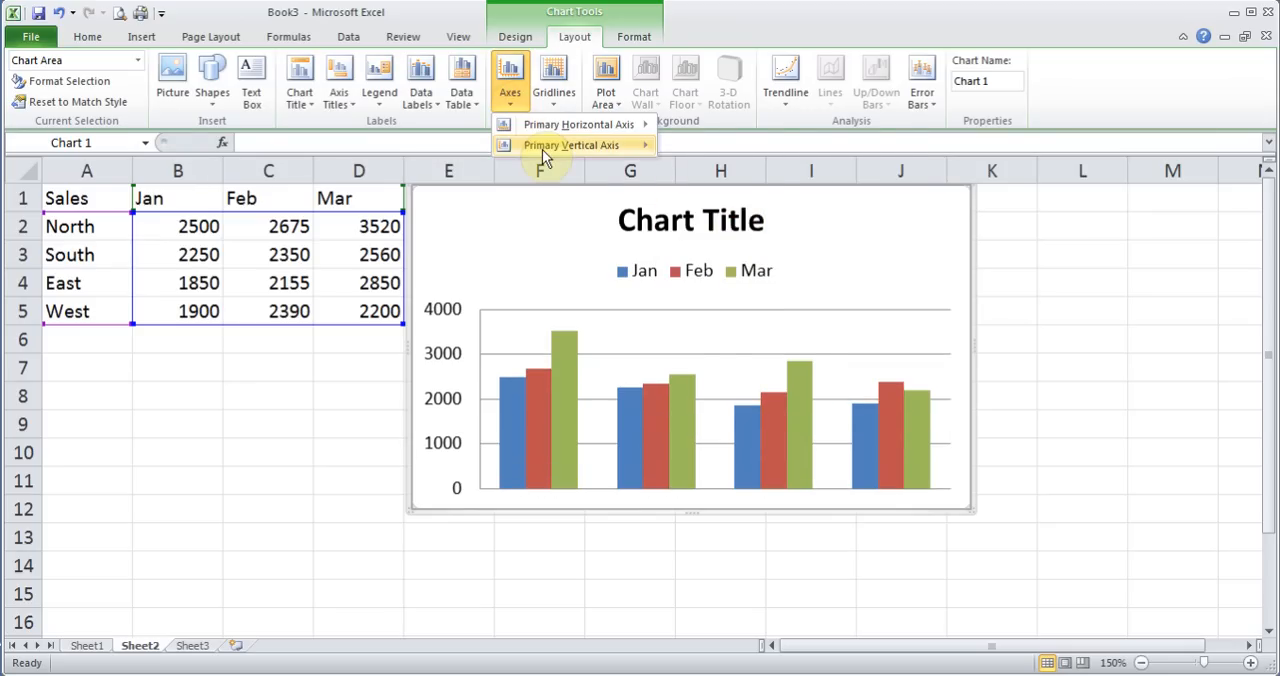
mouse_move(542, 151)
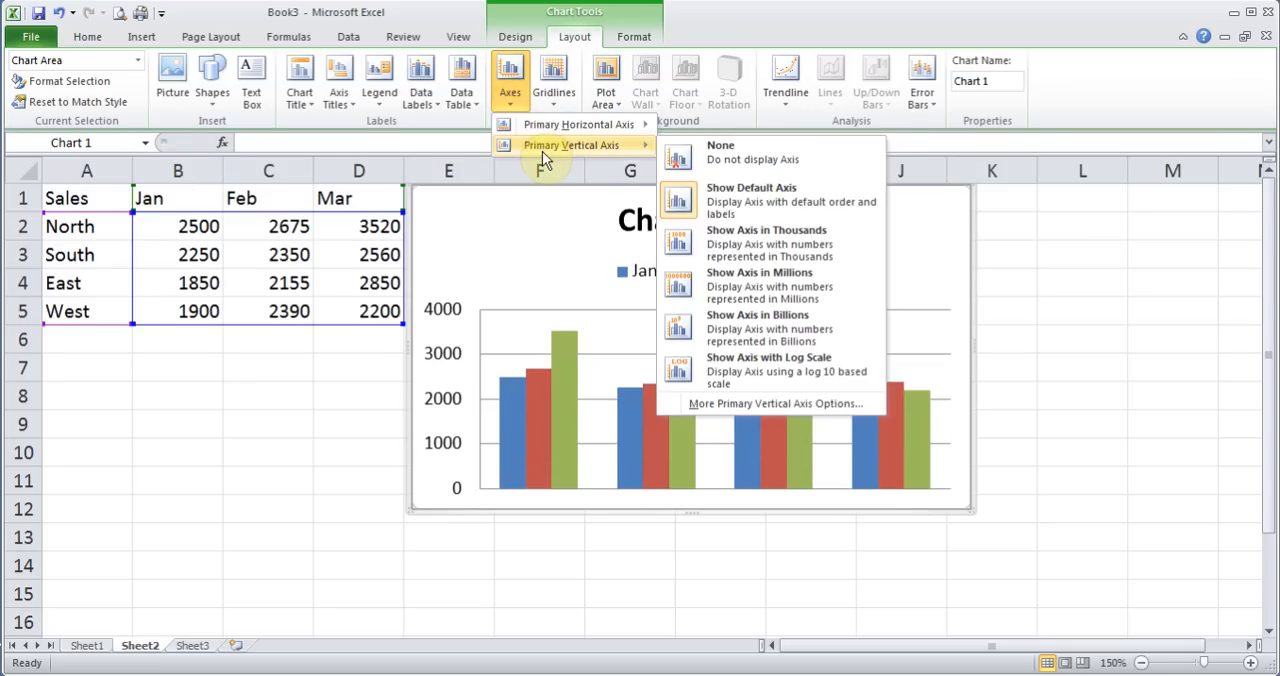
click(733, 242)
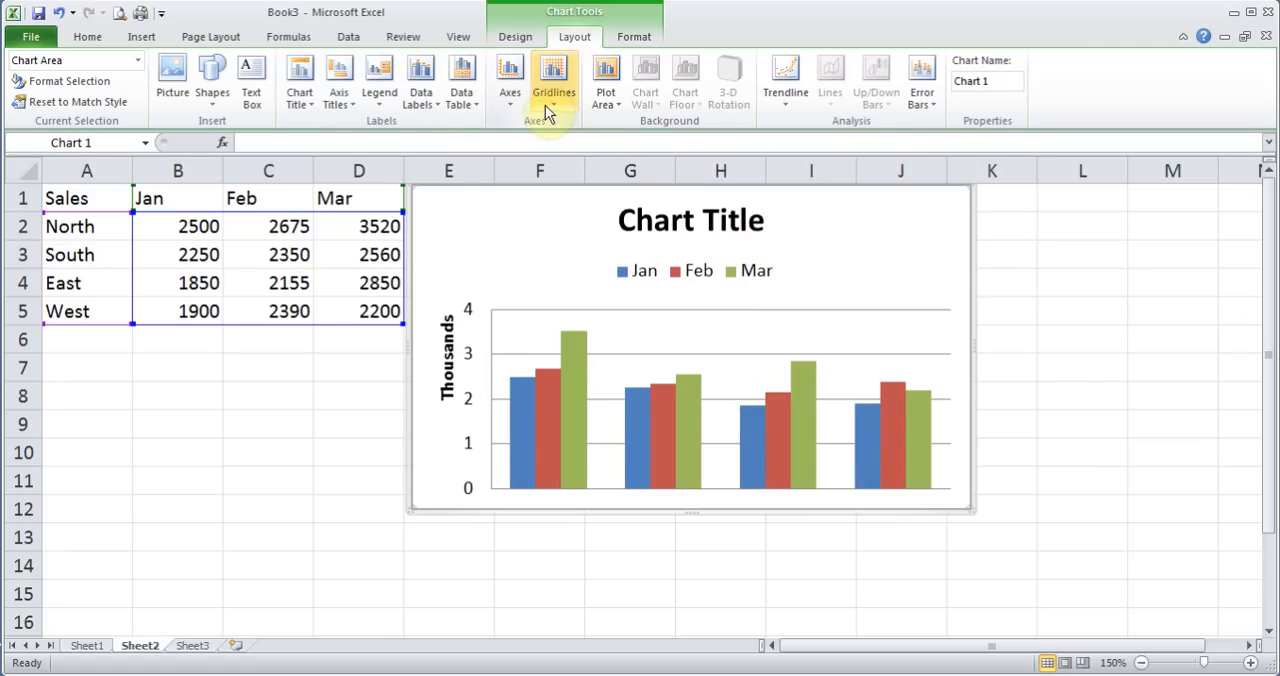
Hide the chart's primary vertical axis by setting its display to None
click(515, 101)
mouse_move(550, 142)
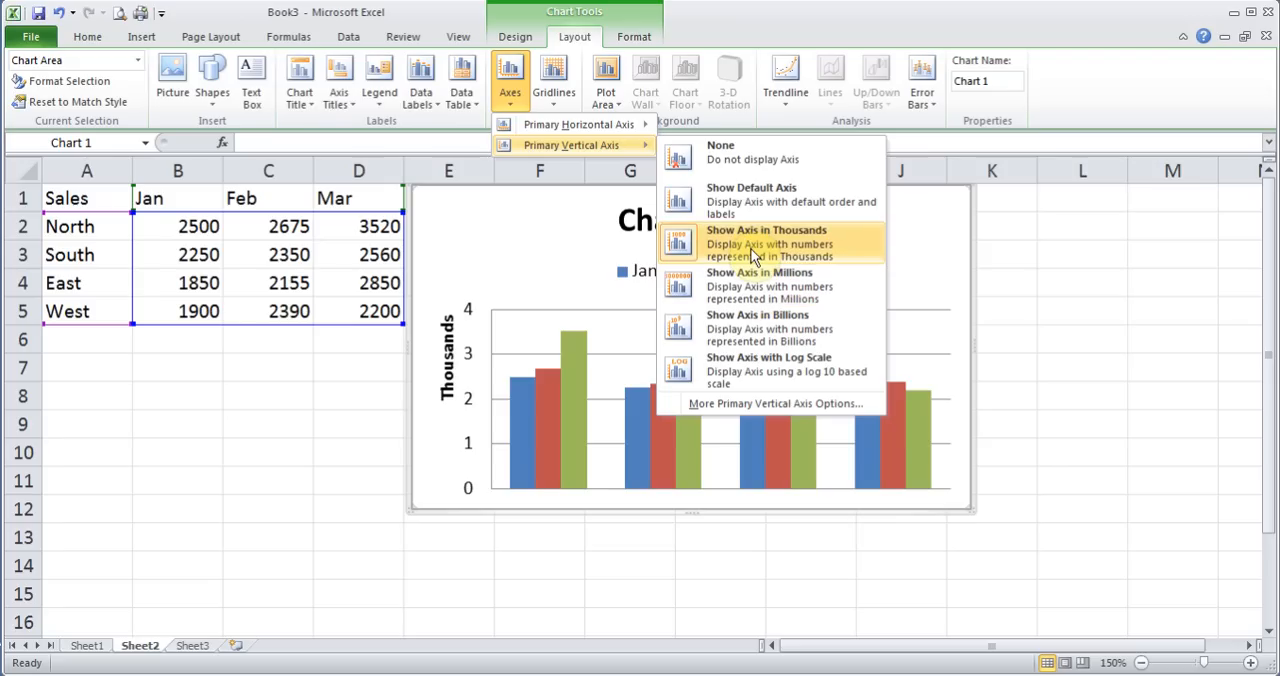
click(748, 148)
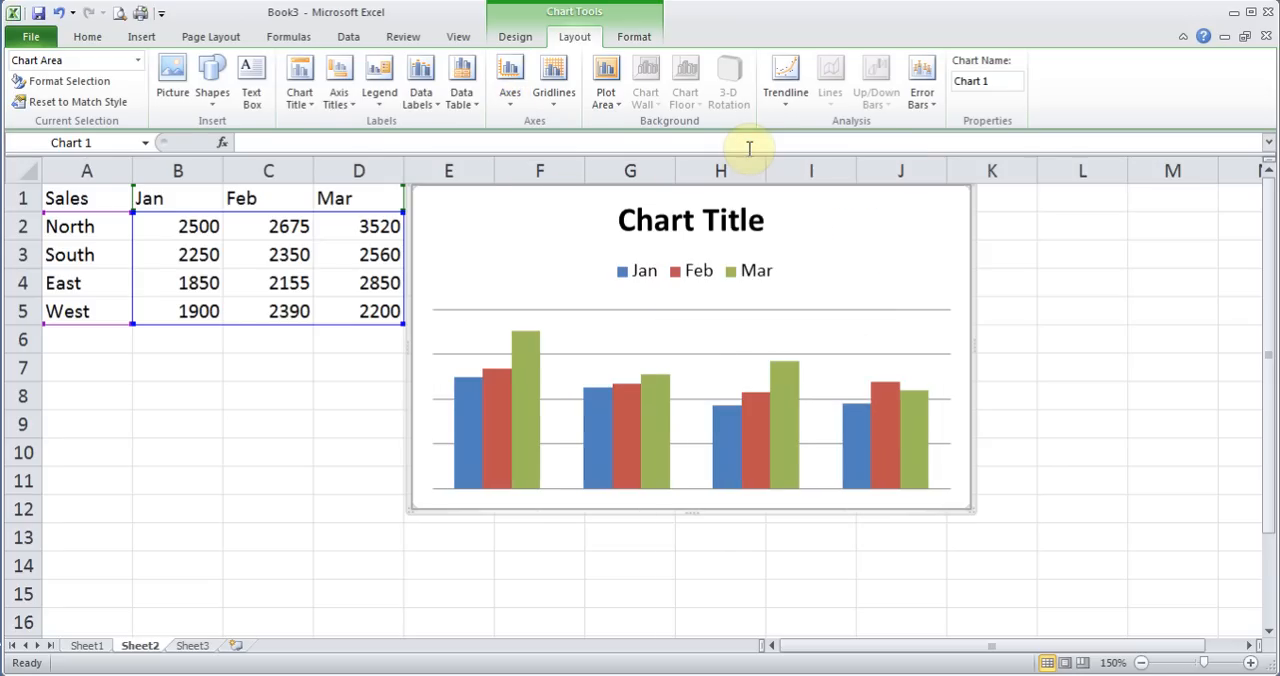
Undo the last two display changes to the column chart's primary vertical axis
click(512, 92)
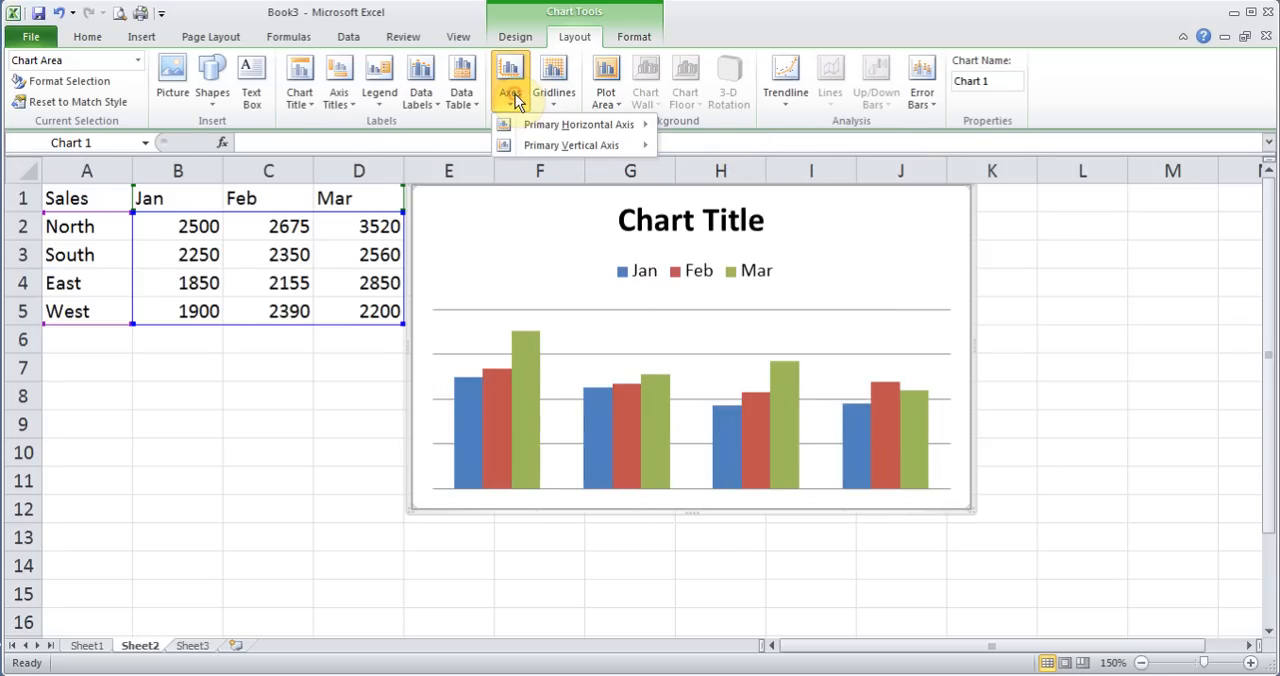
click(59, 13)
click(59, 13)
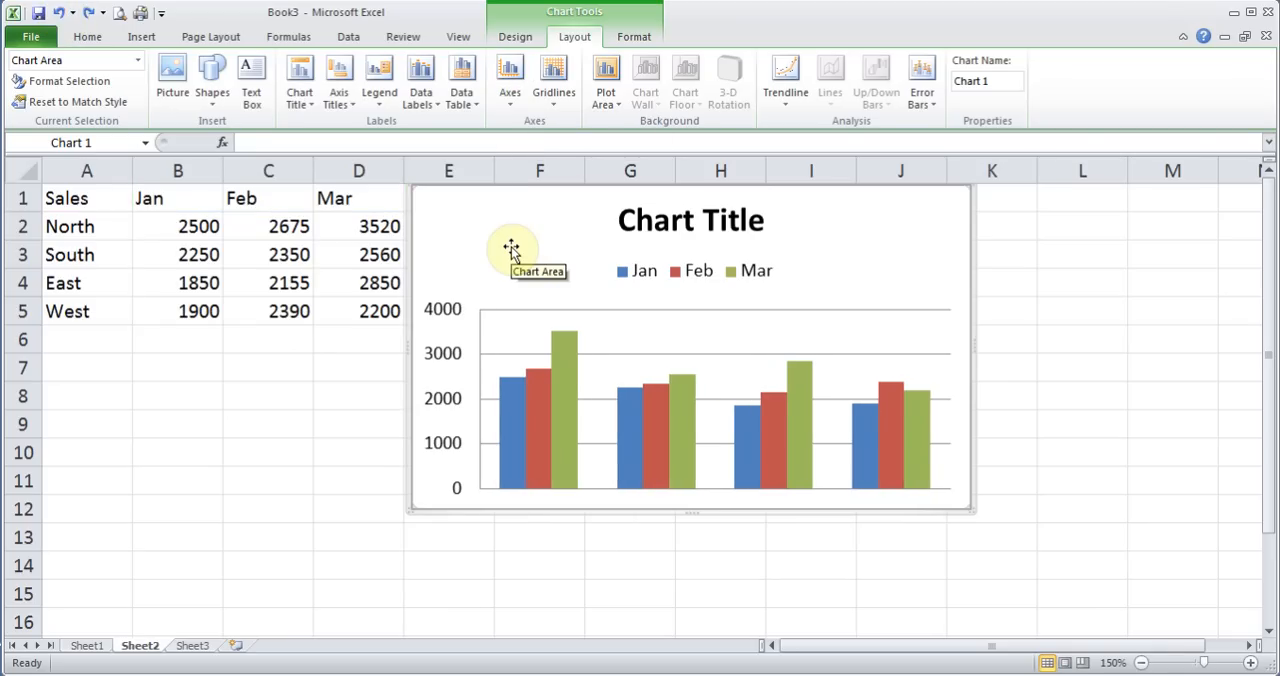
Show minor primary horizontal gridlines on the column chart
click(561, 103)
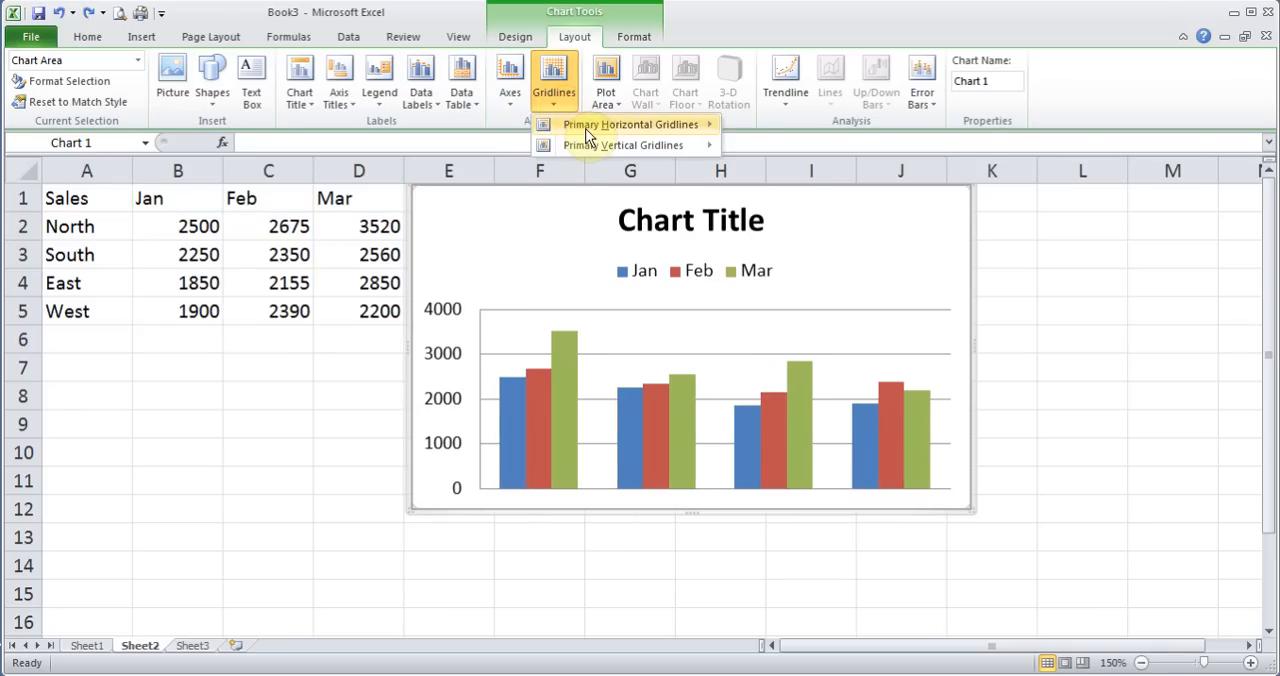
mouse_move(588, 130)
click(836, 217)
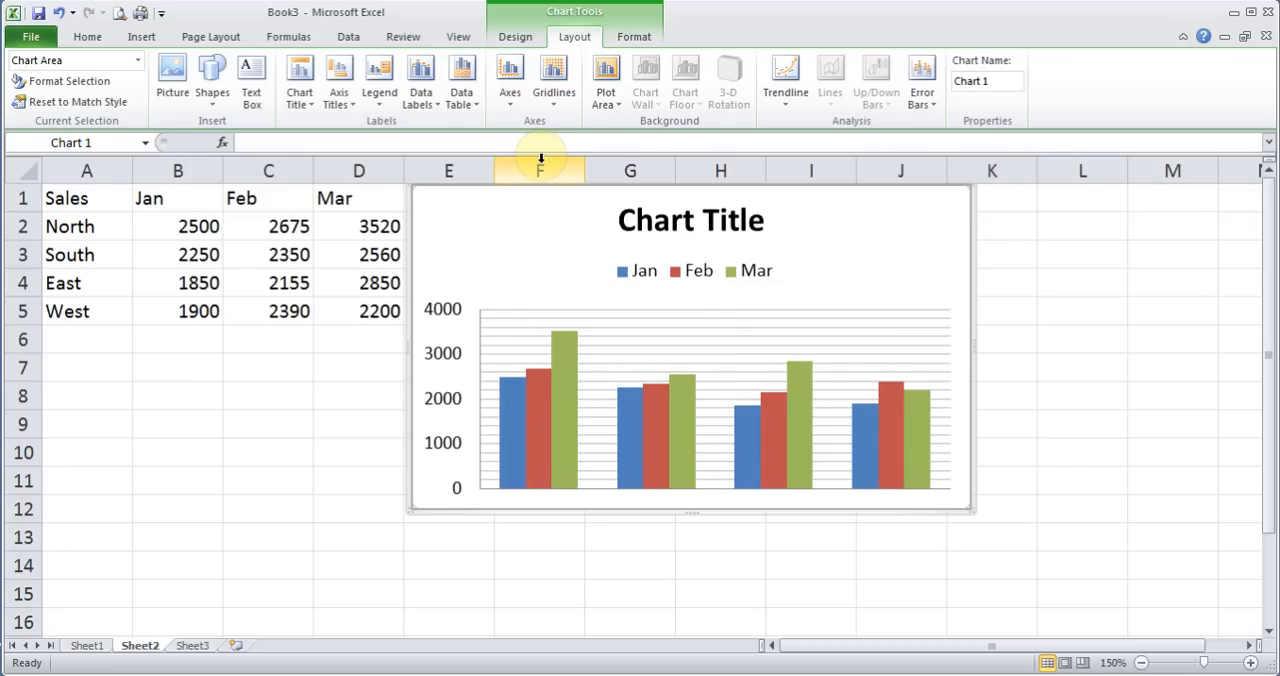
Select the whole column chart by its chart area and copy it to the clipboard
click(638, 37)
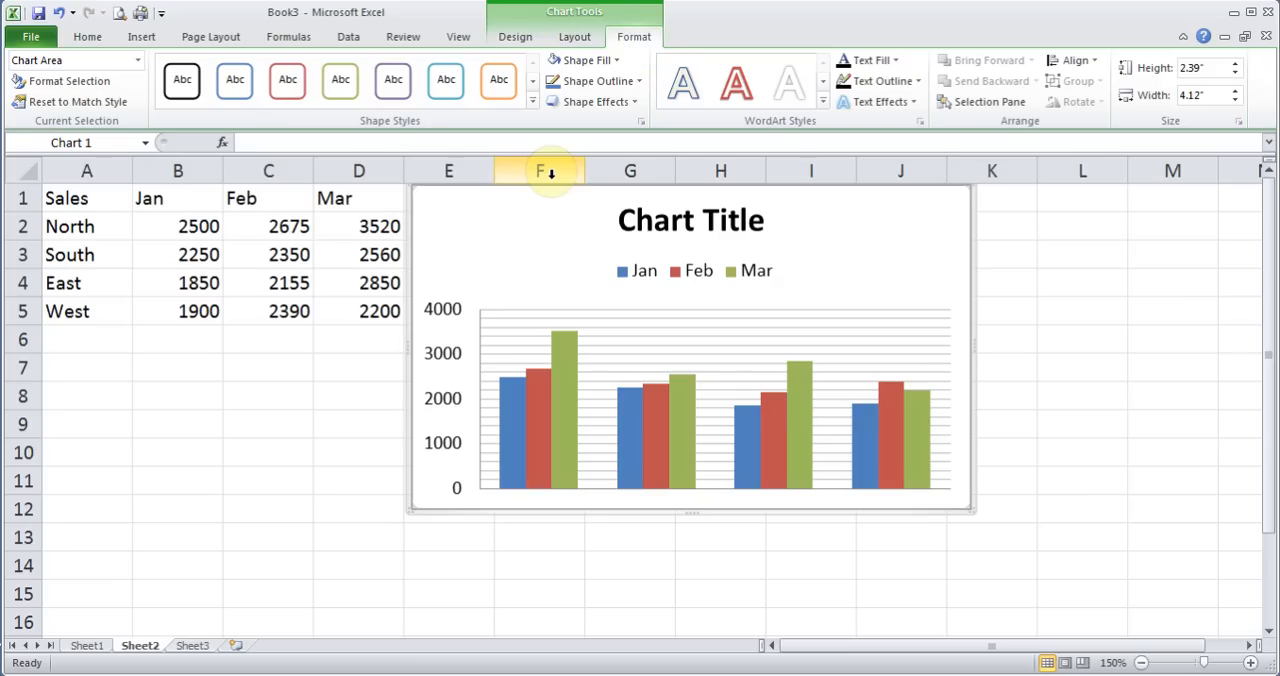
click(500, 251)
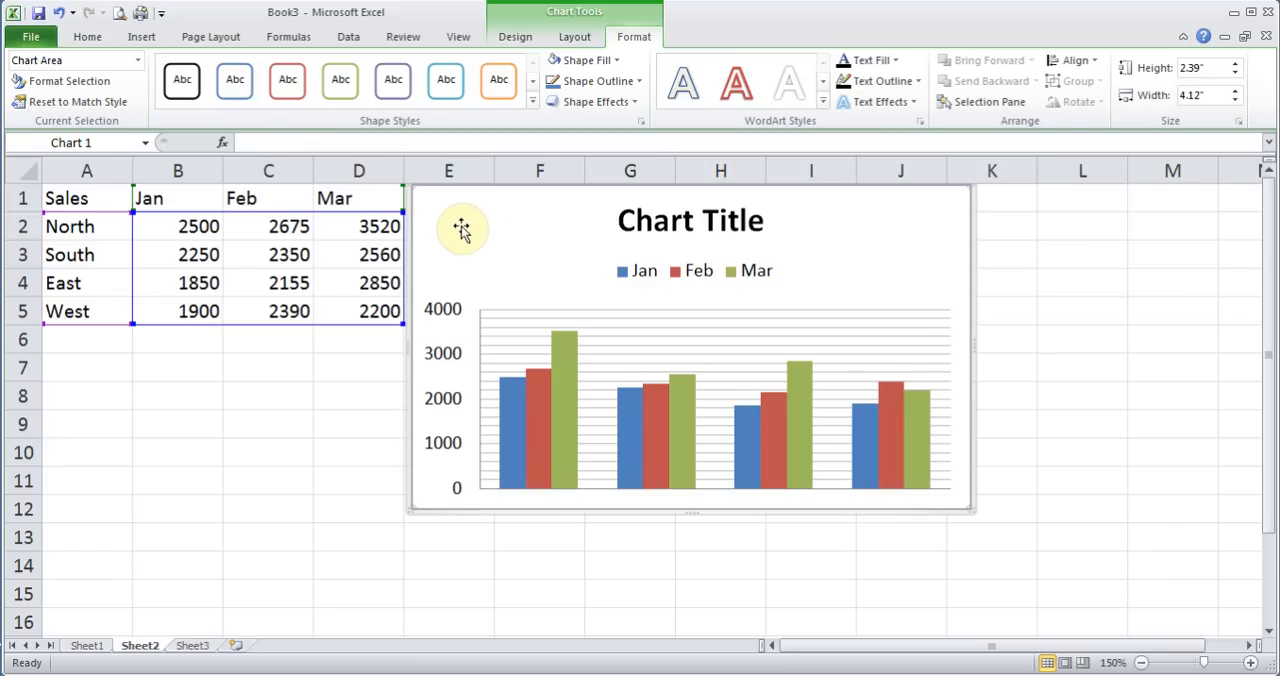
right_click(461, 229)
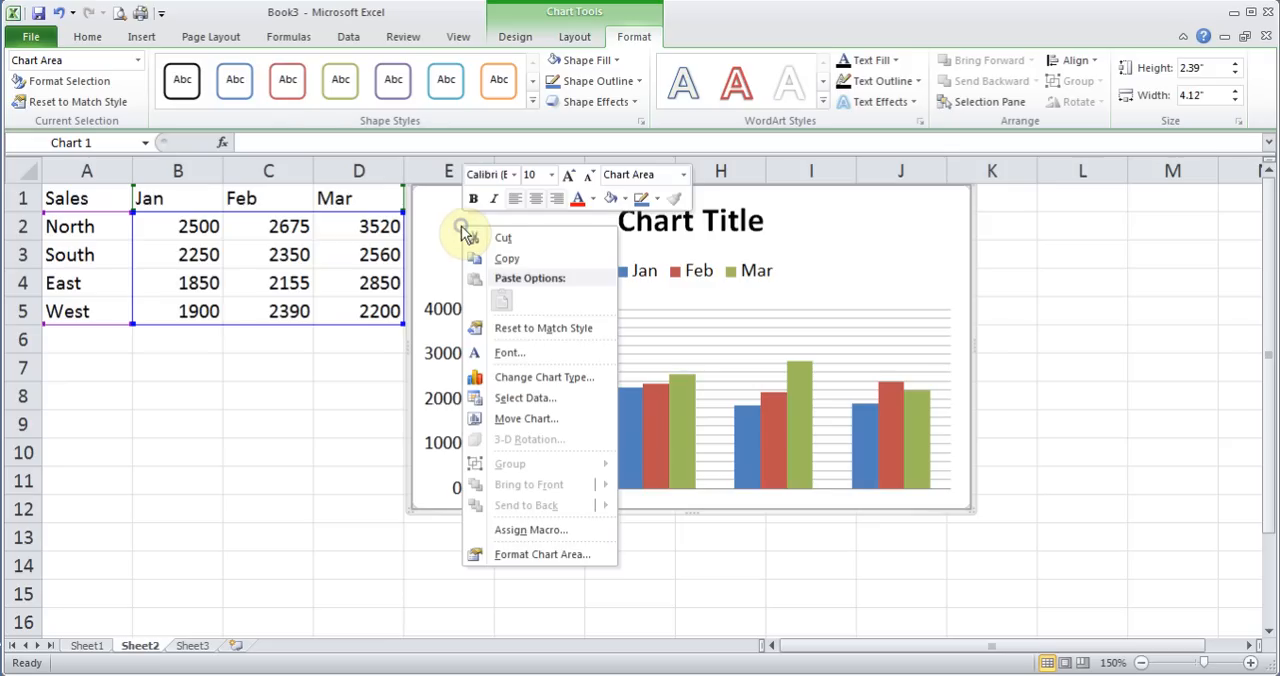
click(527, 260)
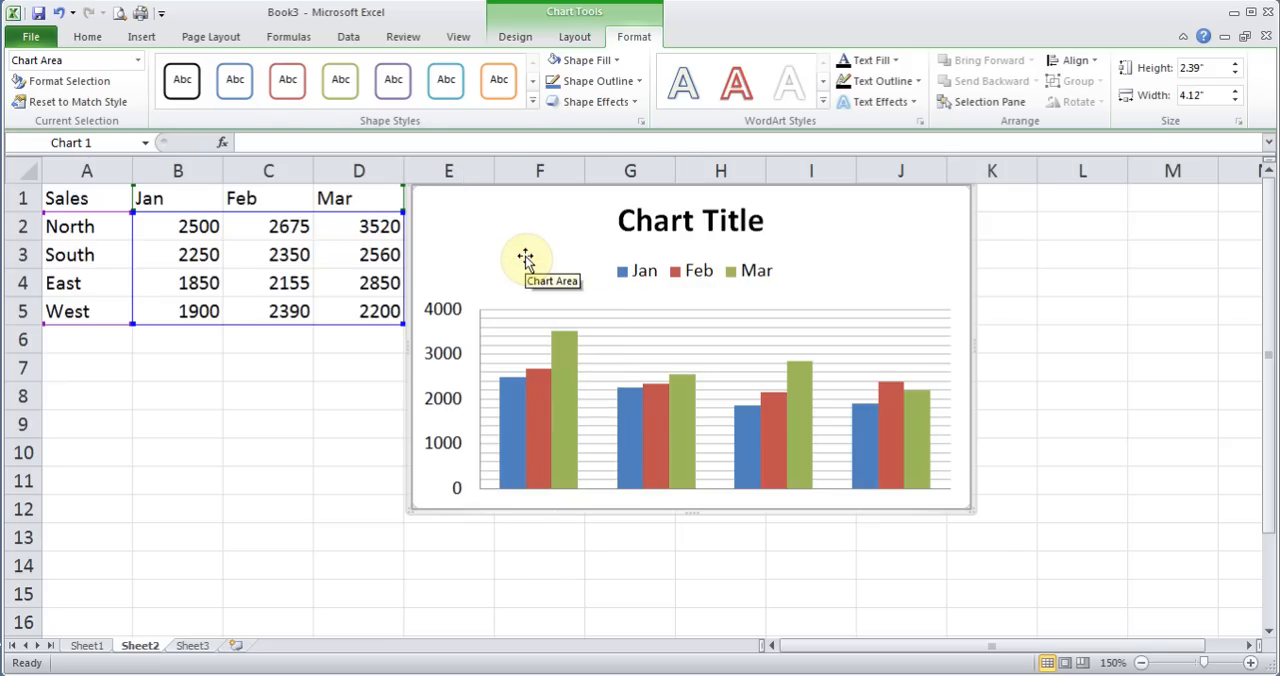